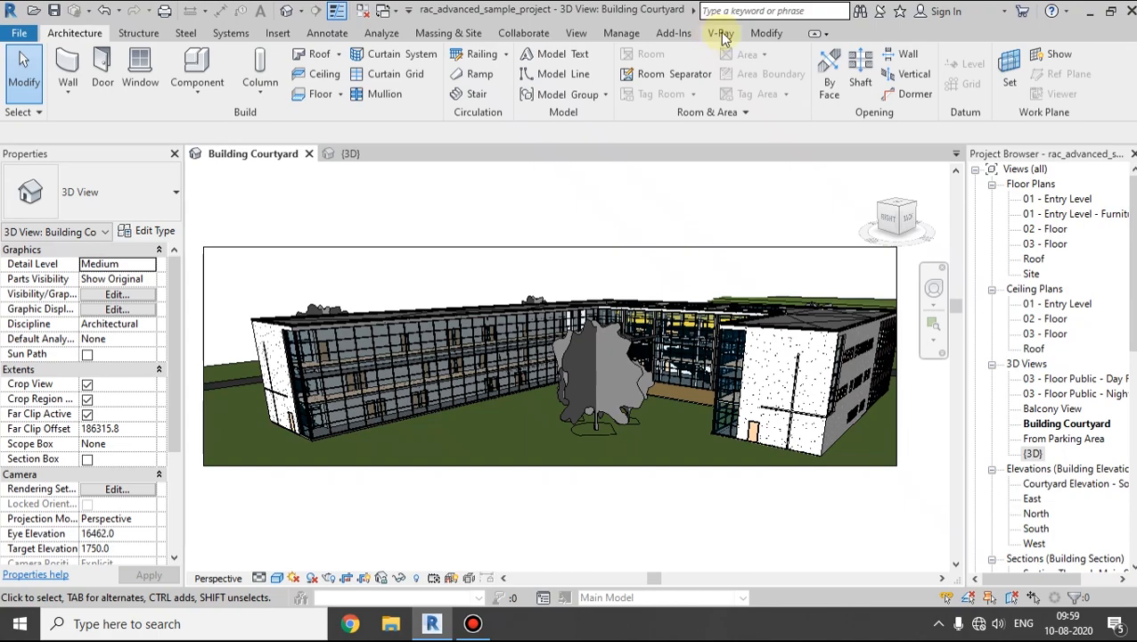
- Enable V-Ray for the rac_advanced_sample_project model
left_click(721, 34)
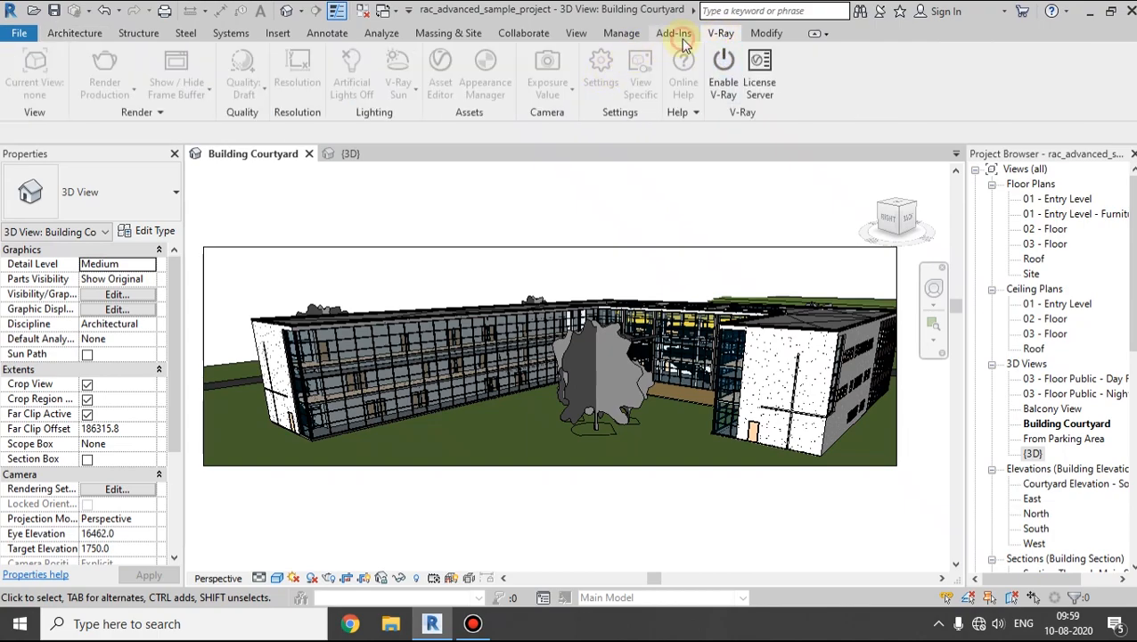
left_click(681, 39)
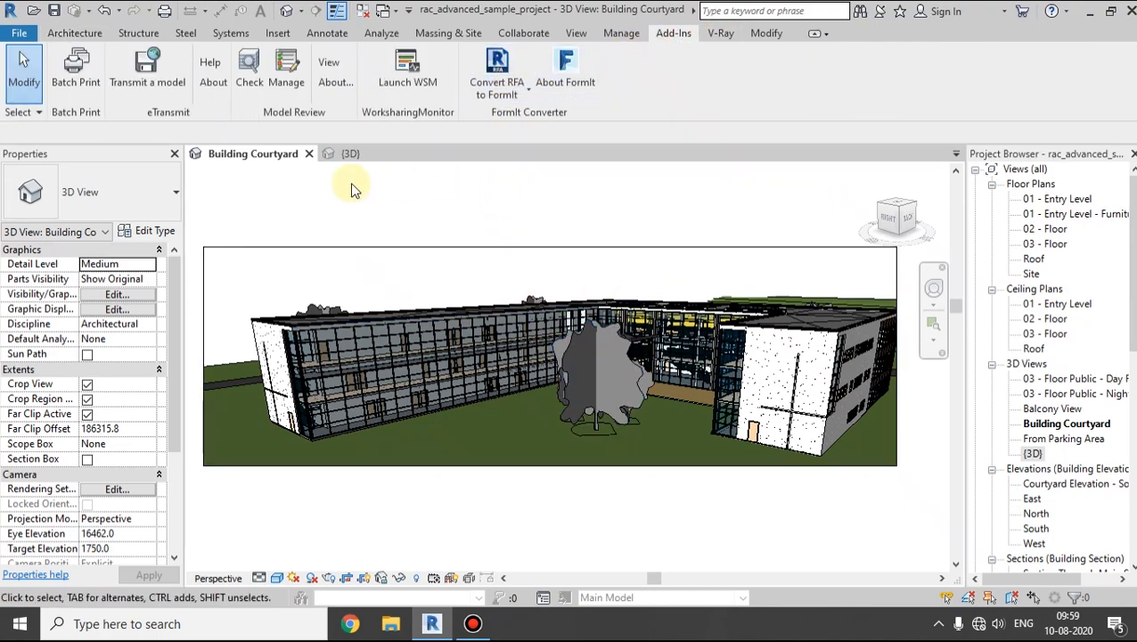
left_click(75, 35)
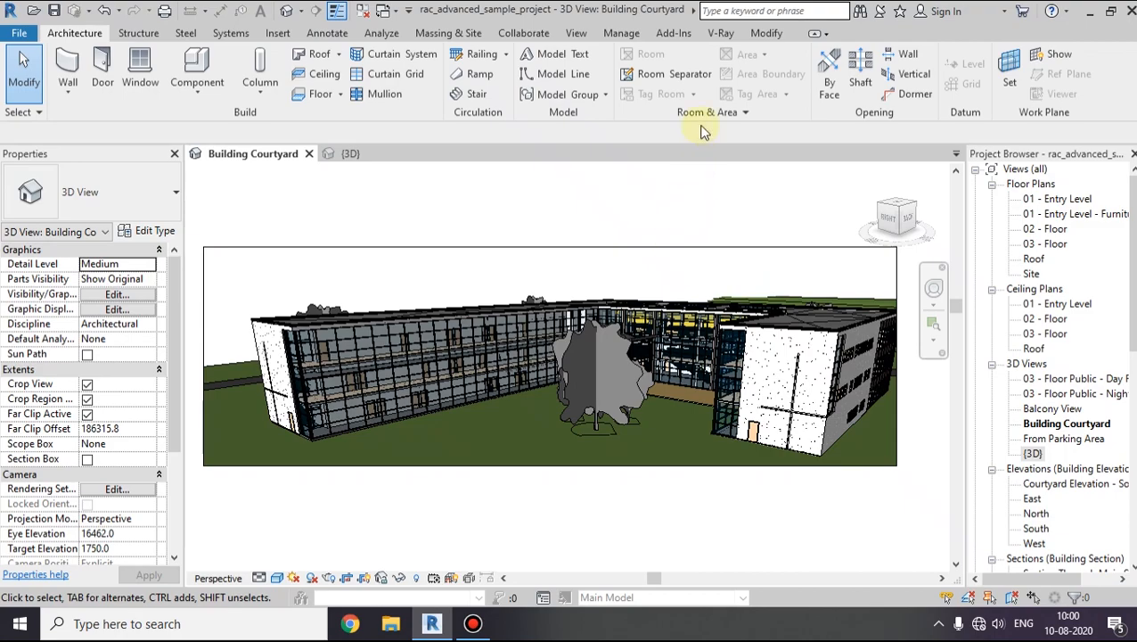
left_click(721, 34)
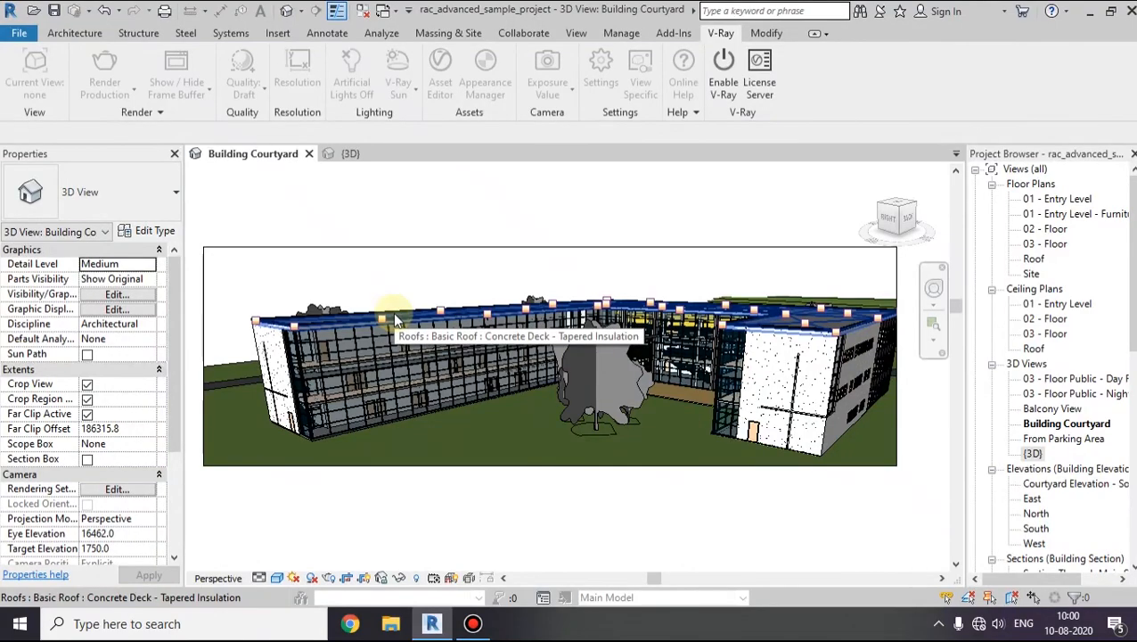
left_click(688, 37)
left_click(723, 35)
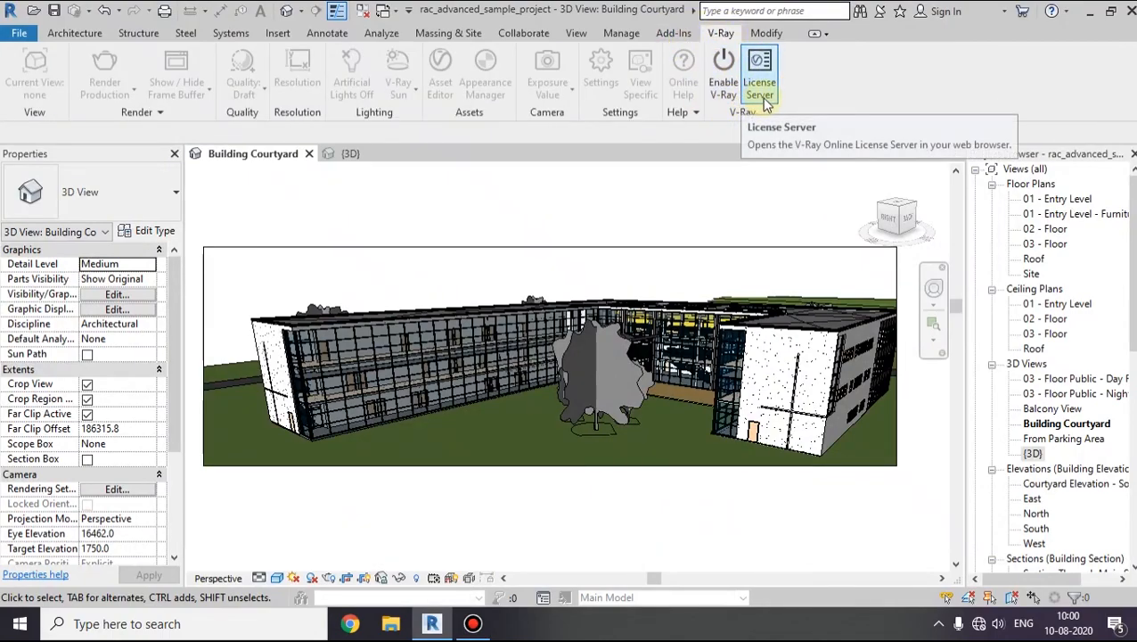
left_click(722, 89)
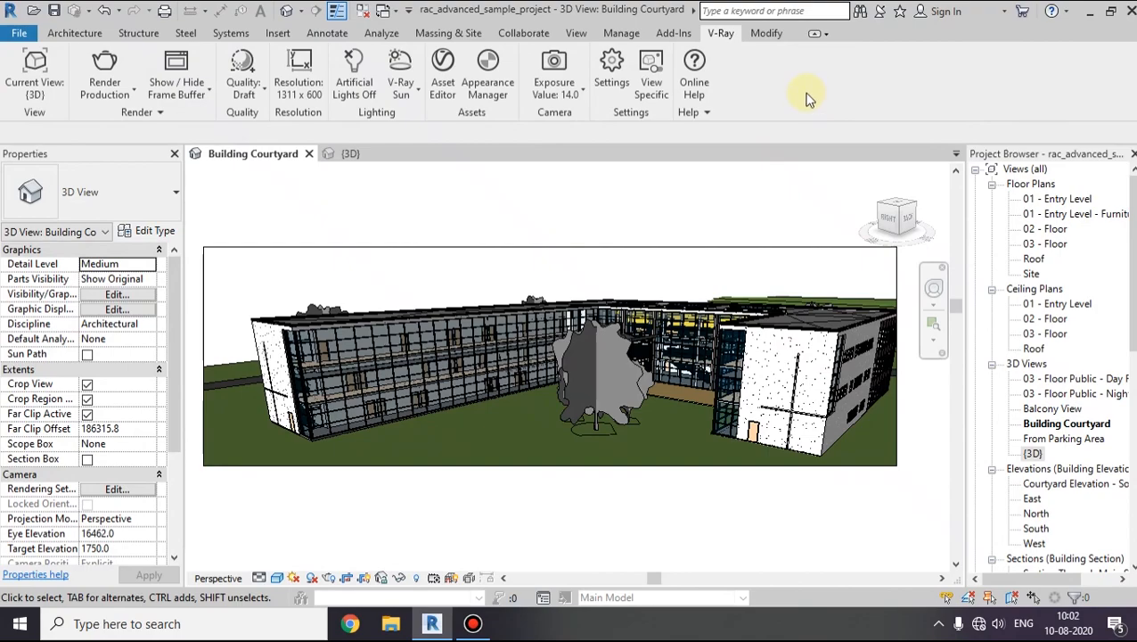
- Examine the V-Ray settings, including the renderer's optimizations and the paths and sharing options
left_click(611, 75)
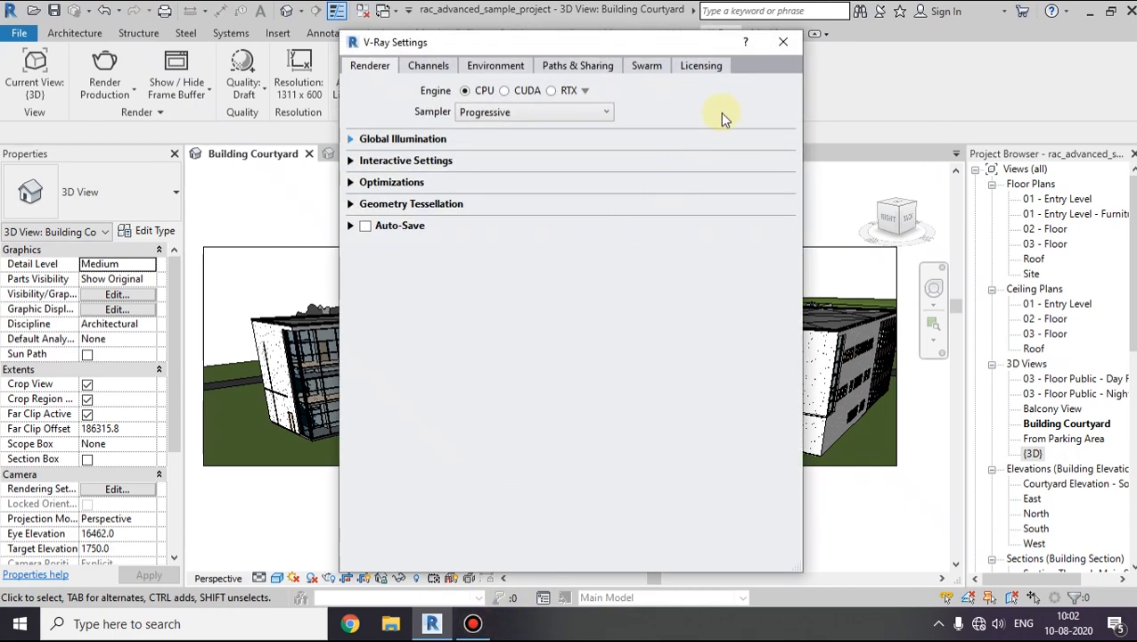
left_click(506, 36)
left_click_drag(608, 40, 802, 39)
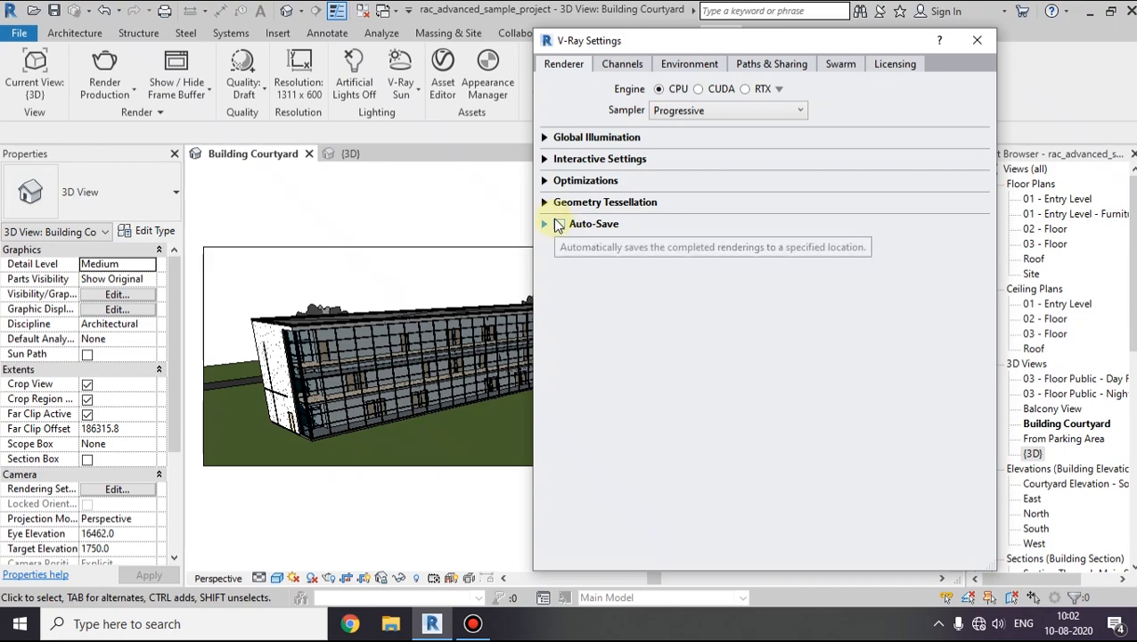
left_click(544, 180)
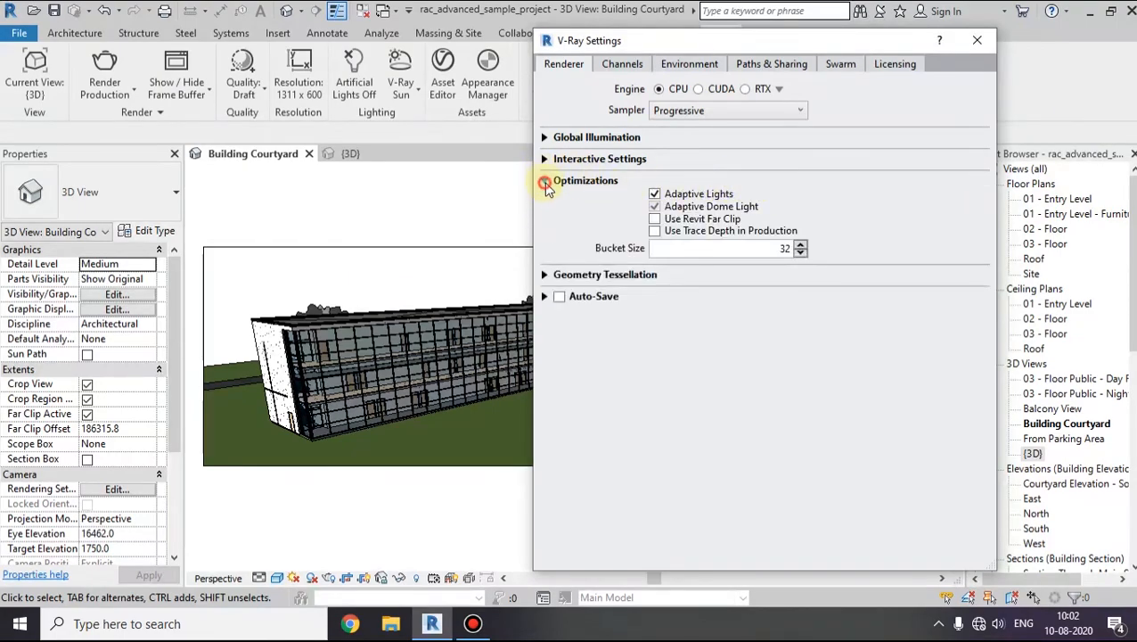
left_click(544, 181)
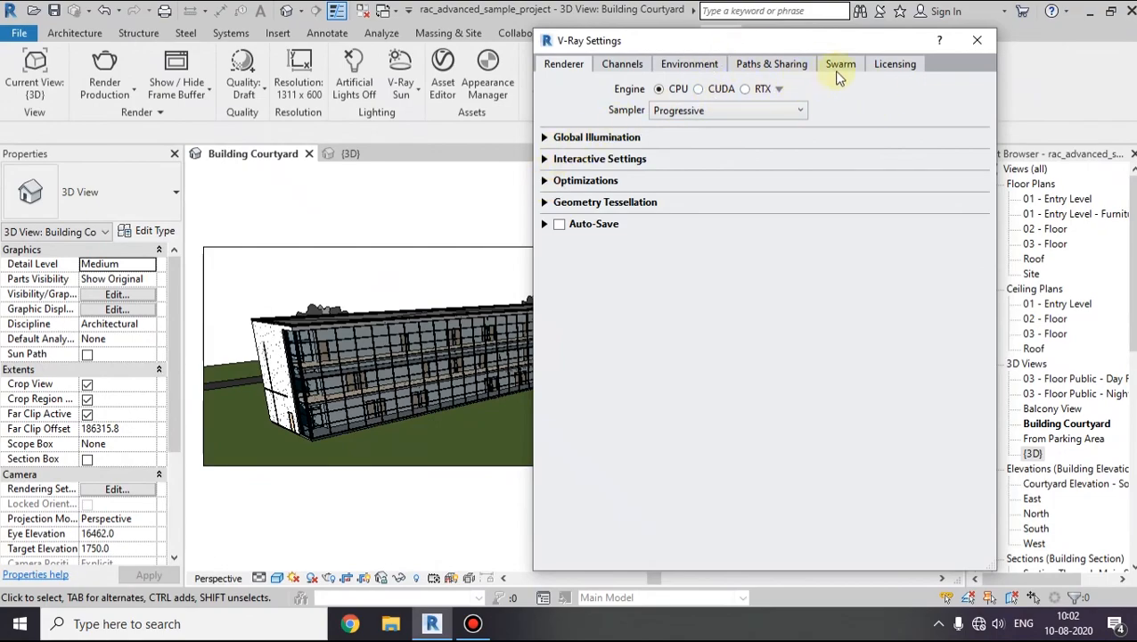
left_click(779, 64)
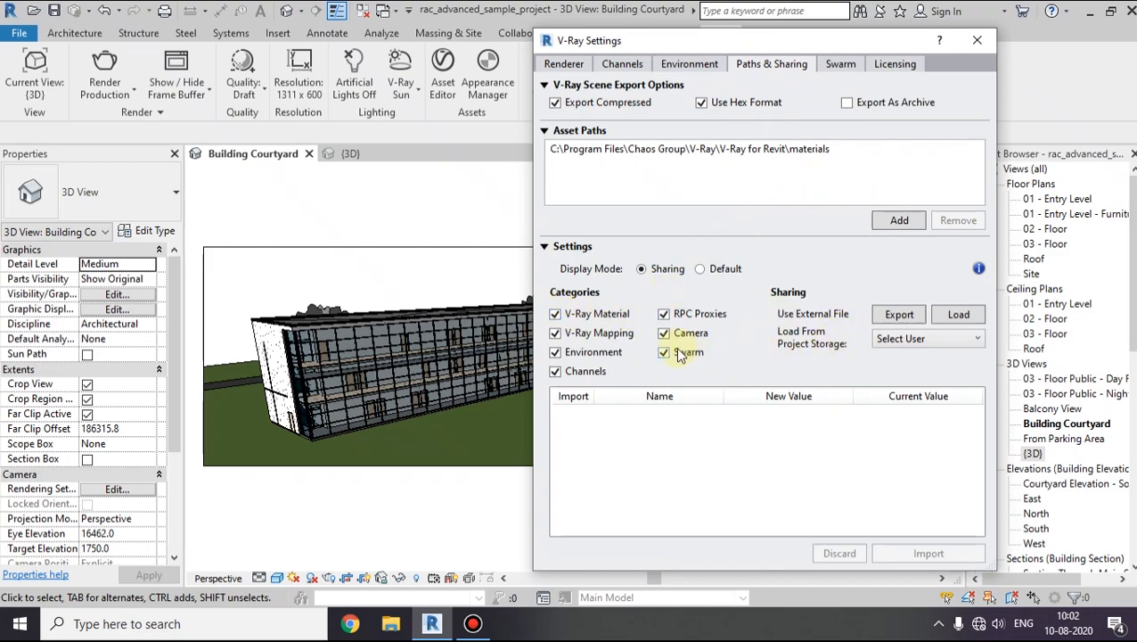
left_click(569, 64)
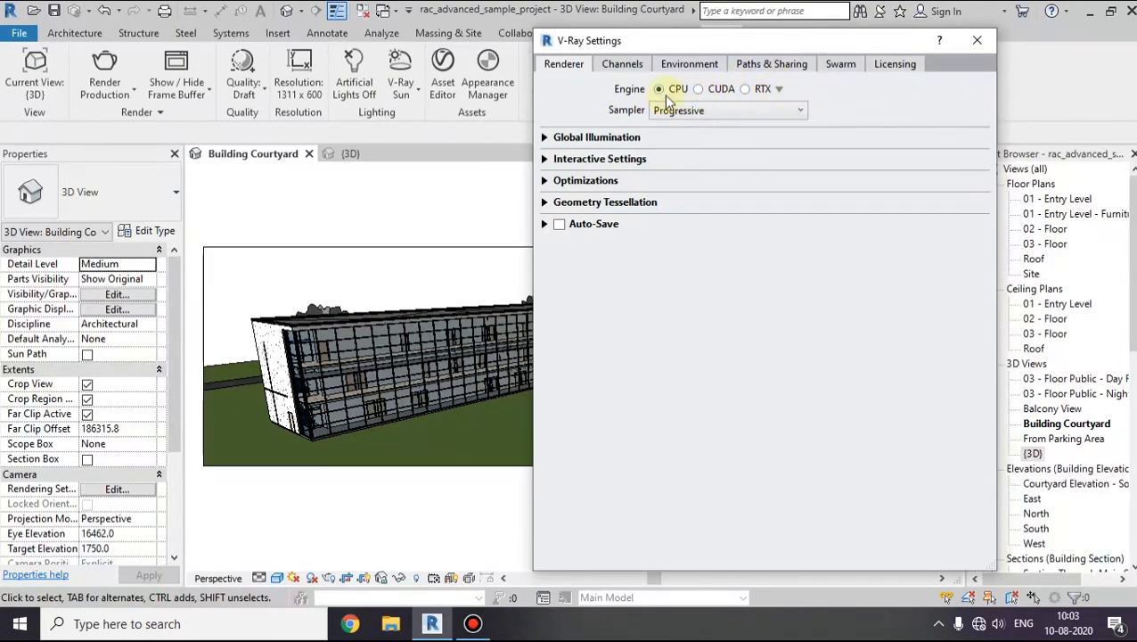
left_click(984, 40)
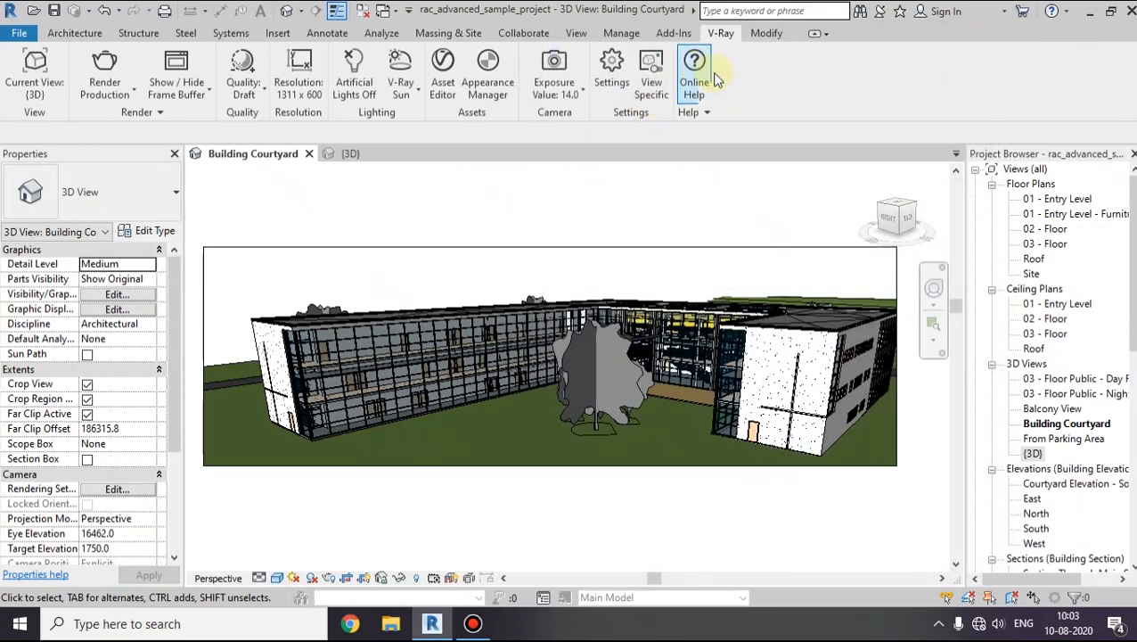
- Switch view-specific V-Ray settings on and back off, and examine the V-Ray camera's exposure and effects options
left_click(648, 96)
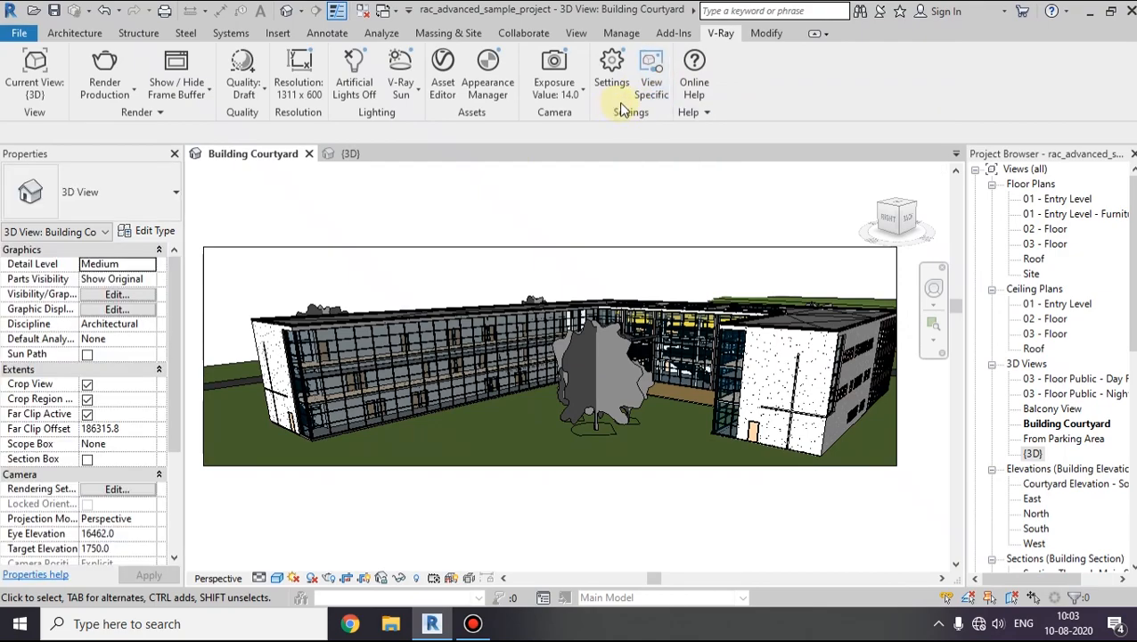
left_click(658, 95)
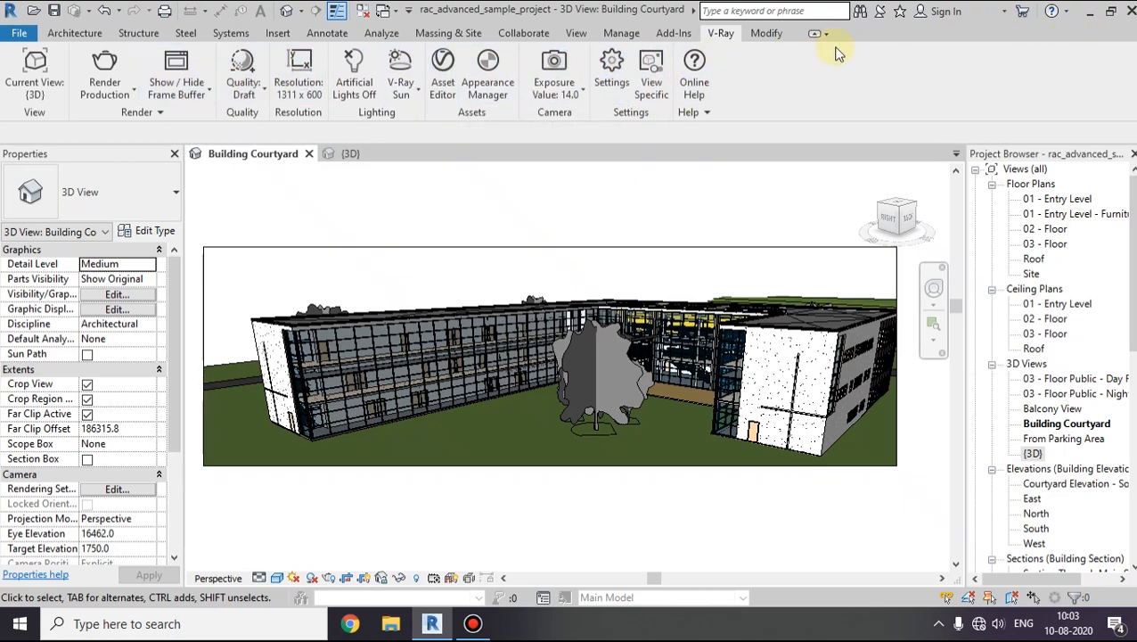
left_click(581, 89)
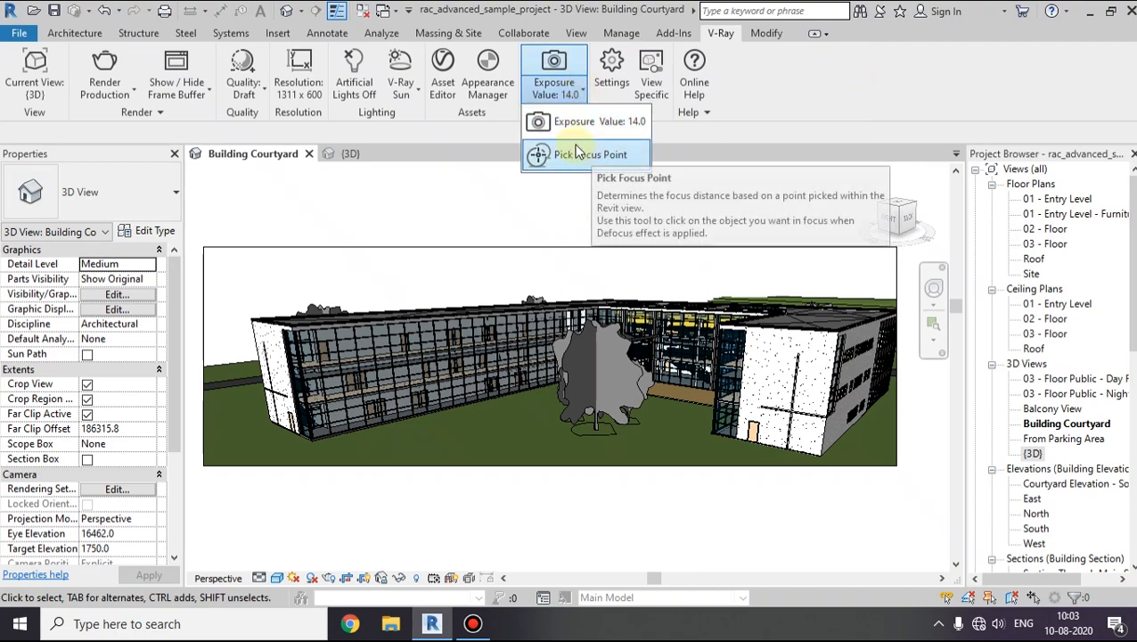
left_click(574, 121)
left_click_drag(513, 126, 787, 126)
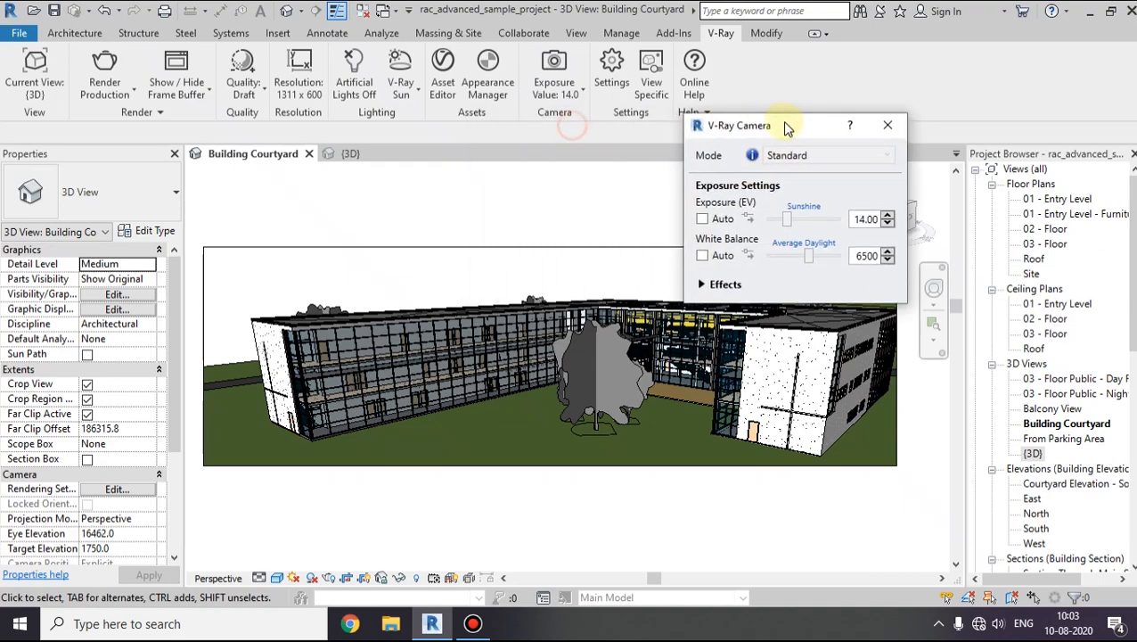
left_click(725, 284)
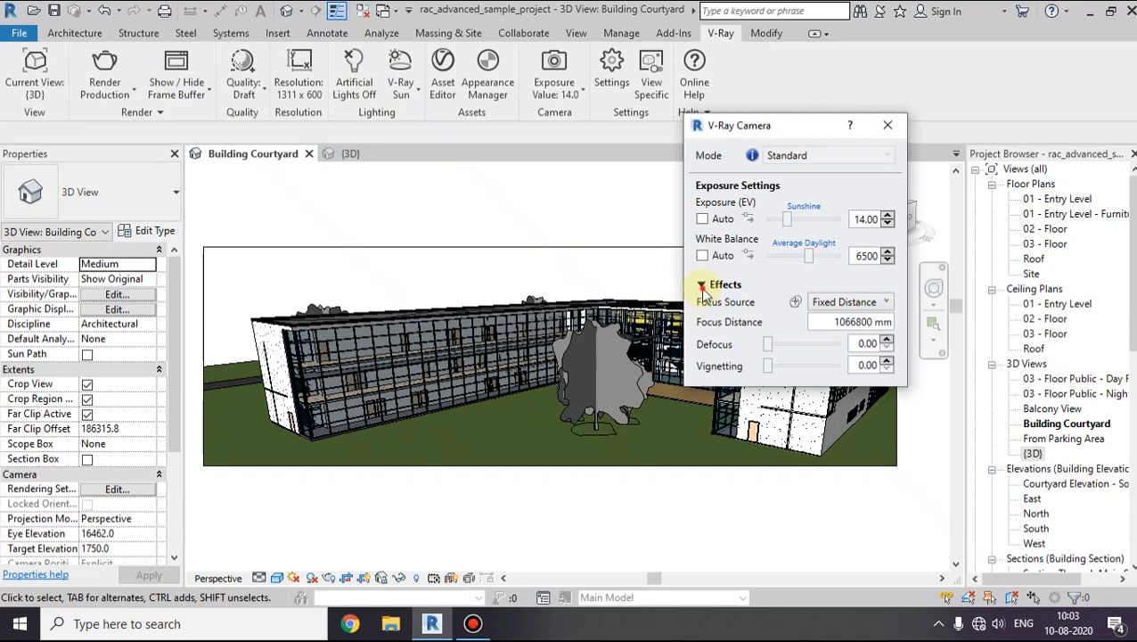
left_click(887, 125)
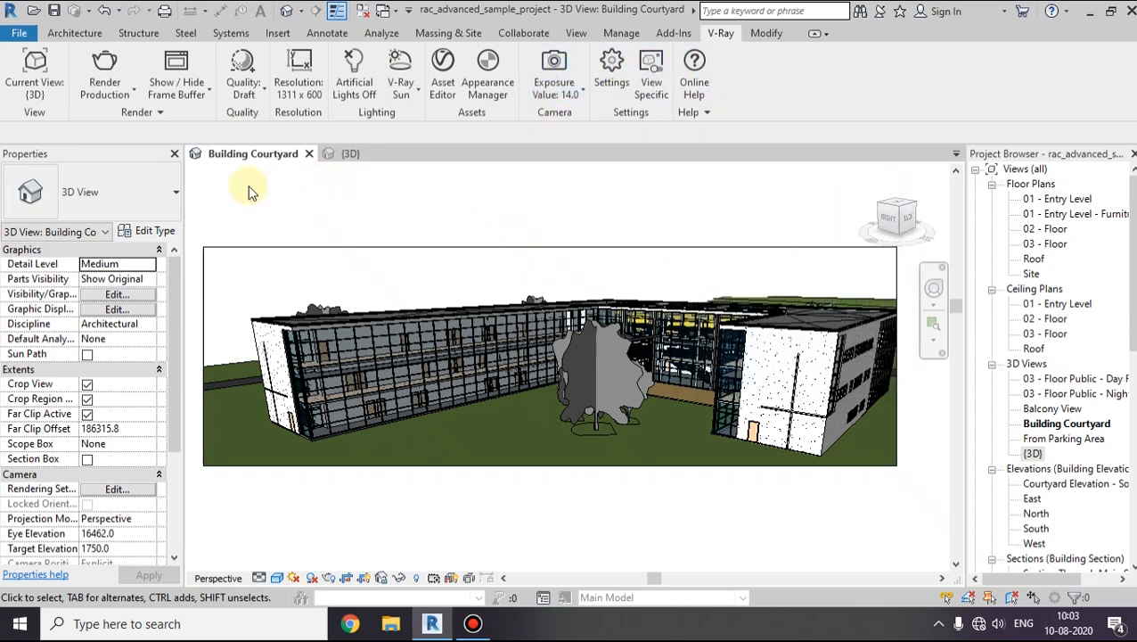
left_click(38, 96)
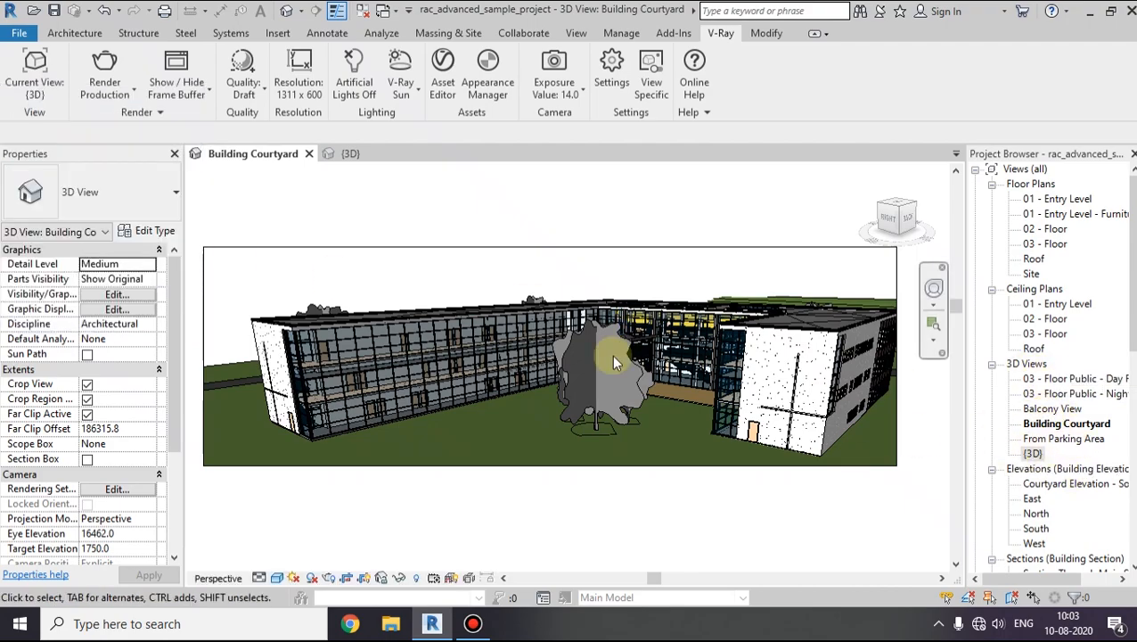
left_click(33, 107)
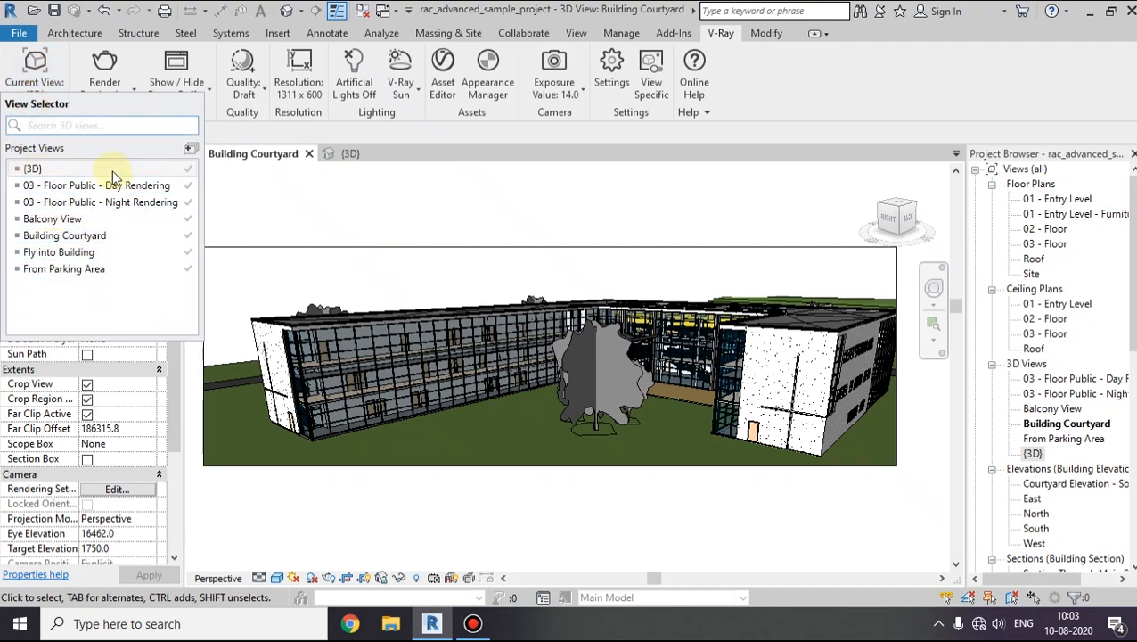
left_click(188, 168)
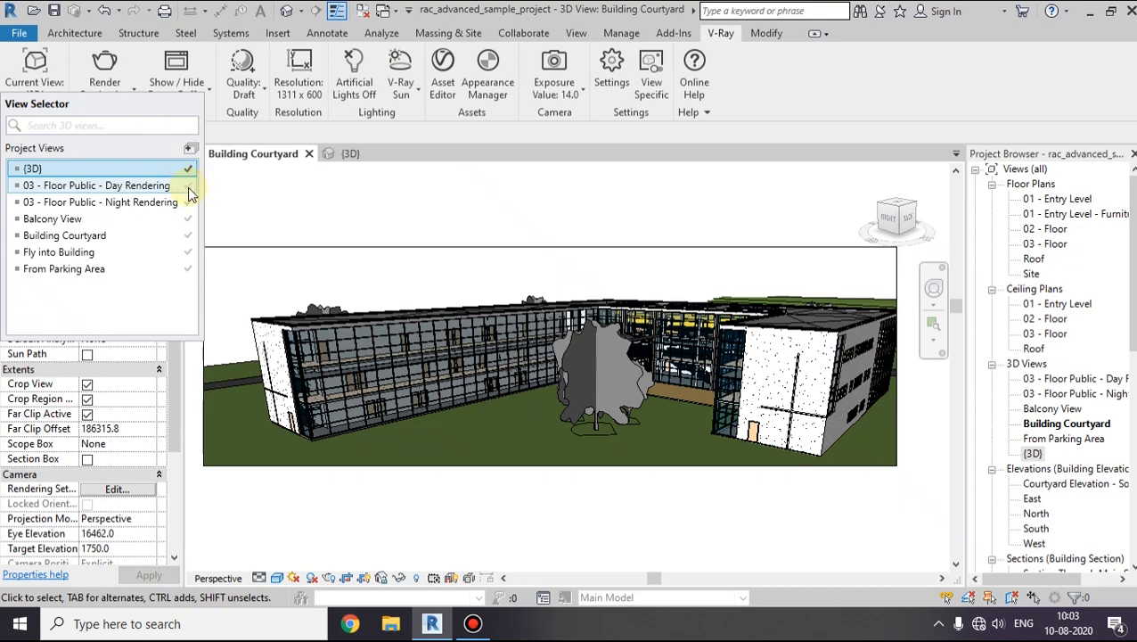
left_click(188, 169)
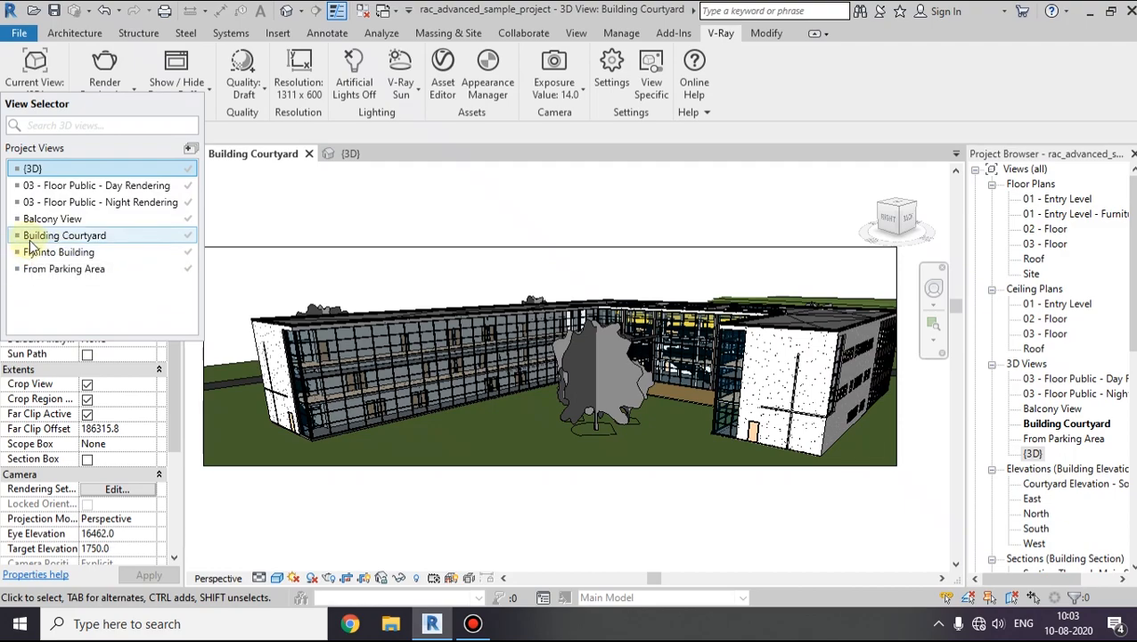
left_click(526, 261)
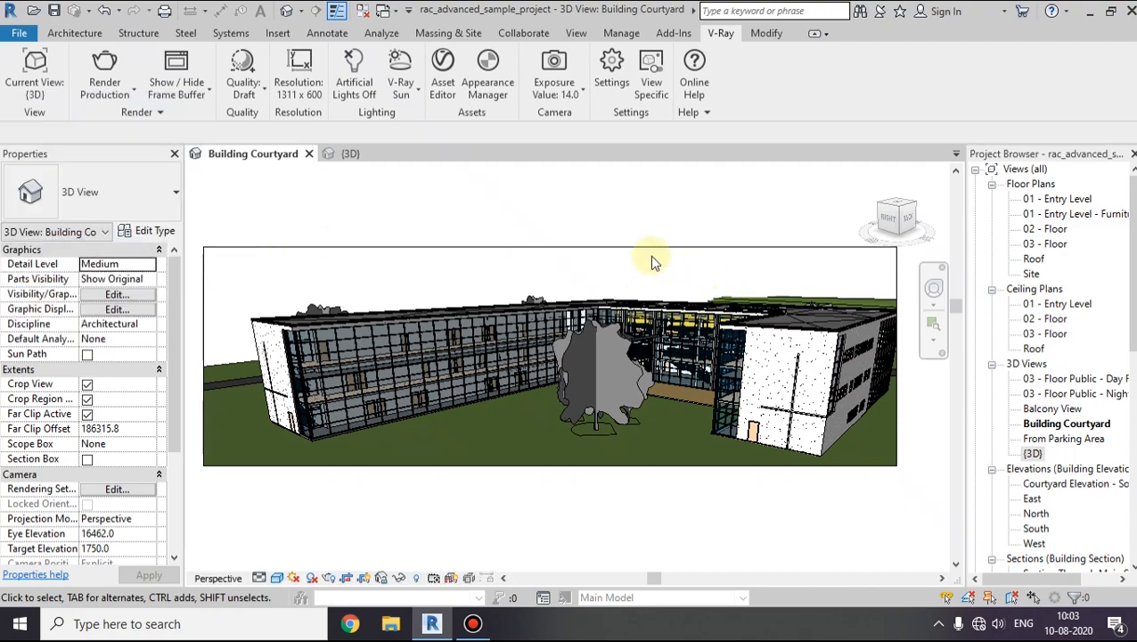
- Set Building Courtyard as V-Ray's current view for rendering
left_click(25, 72)
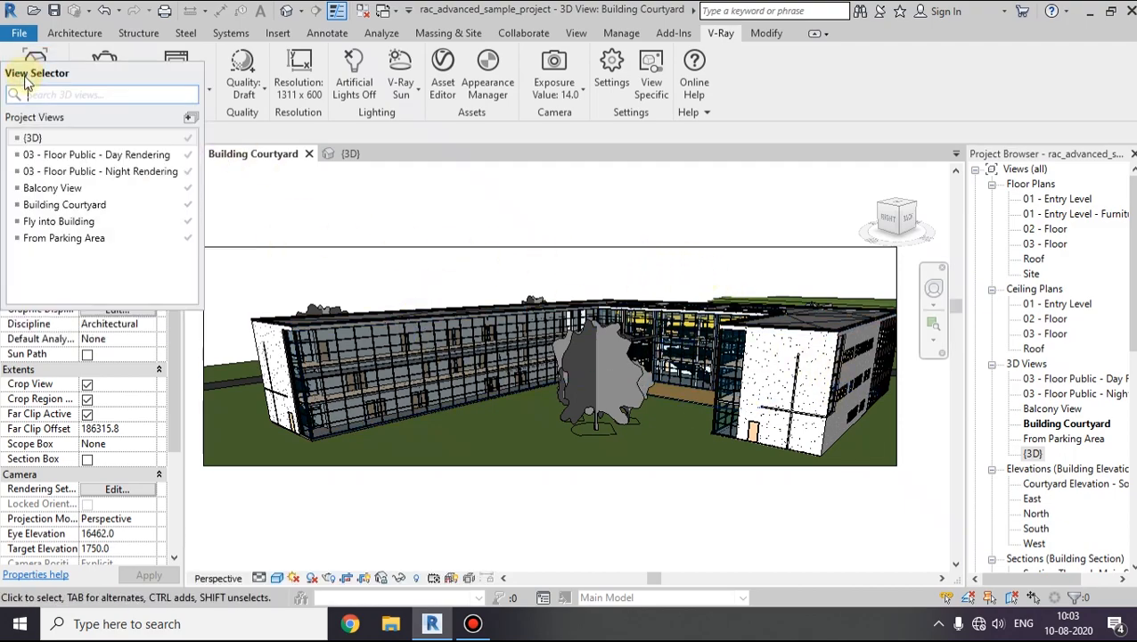
left_click(173, 210)
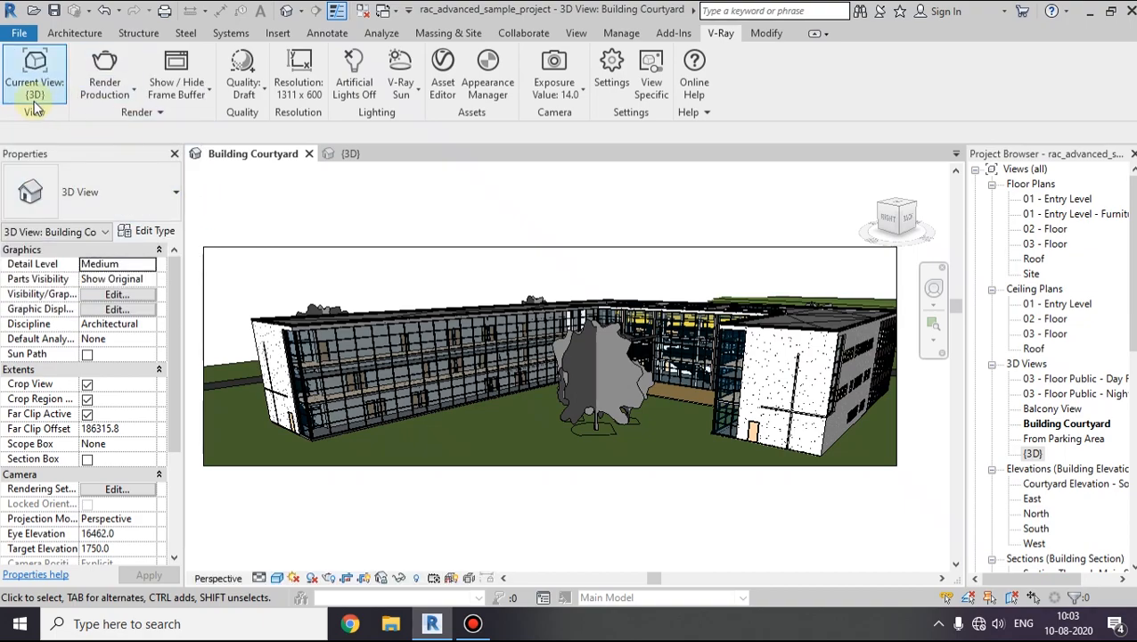
left_click(35, 67)
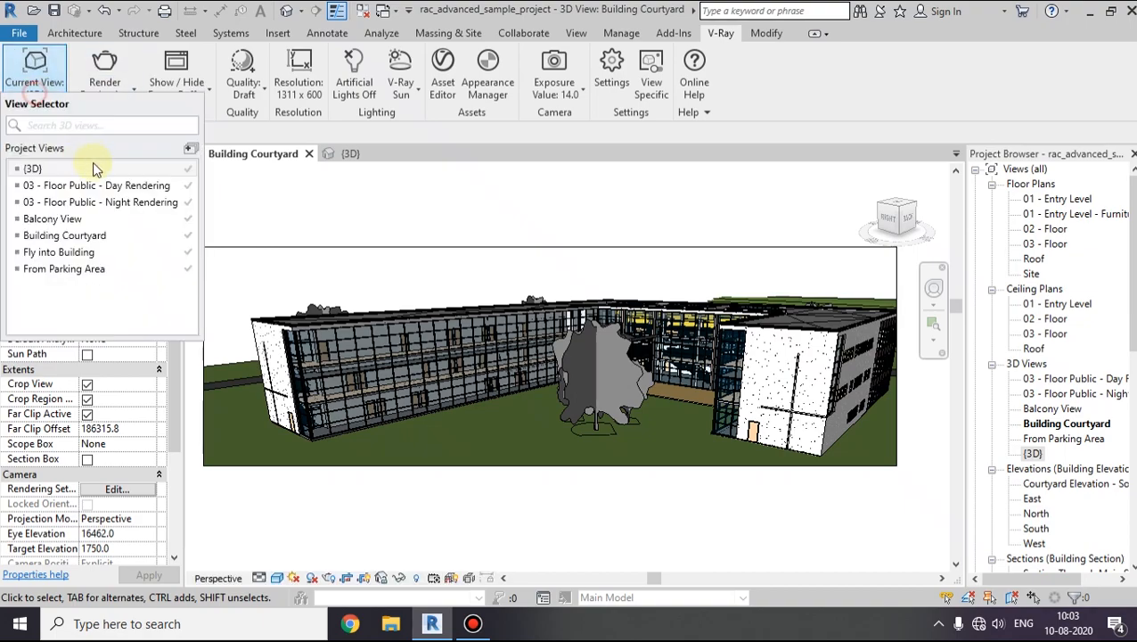
left_click(176, 236)
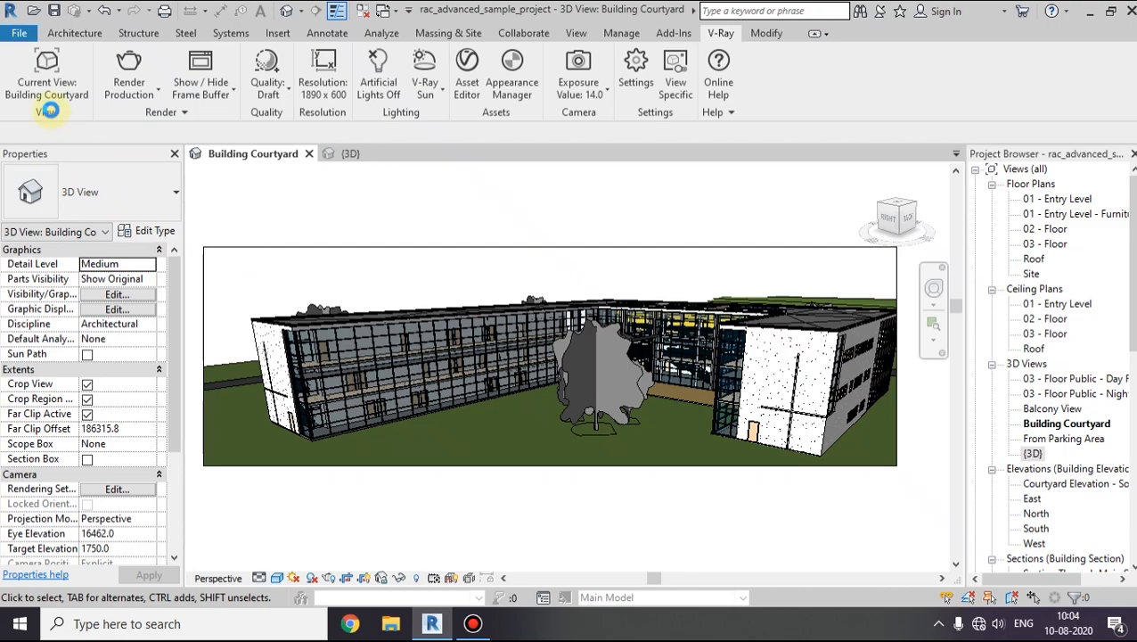
left_click(49, 82)
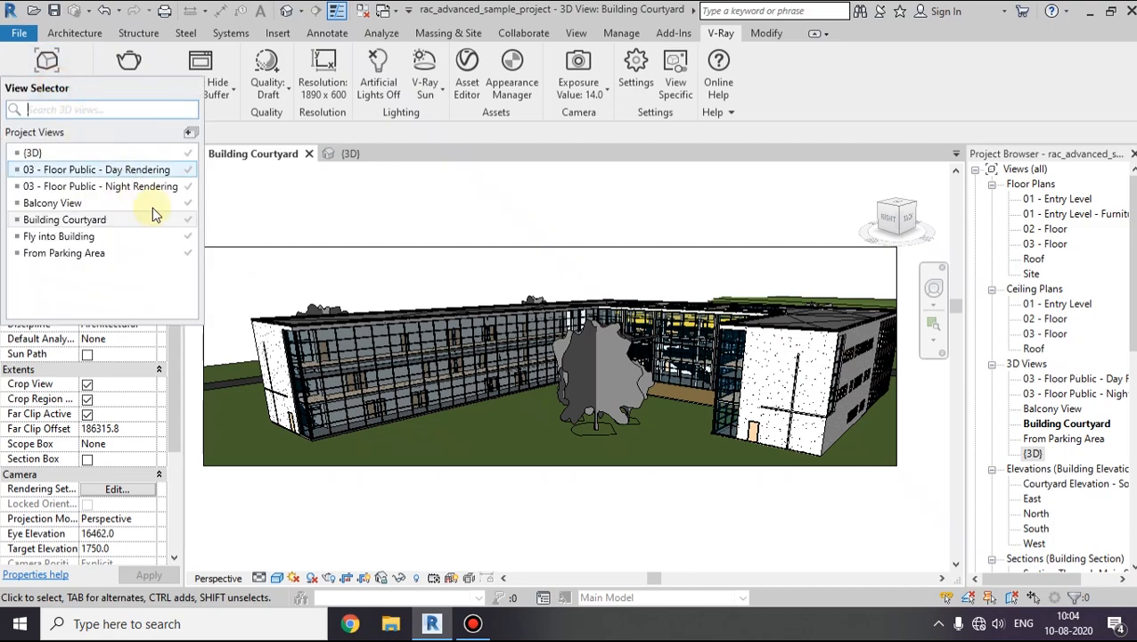
left_click(180, 223)
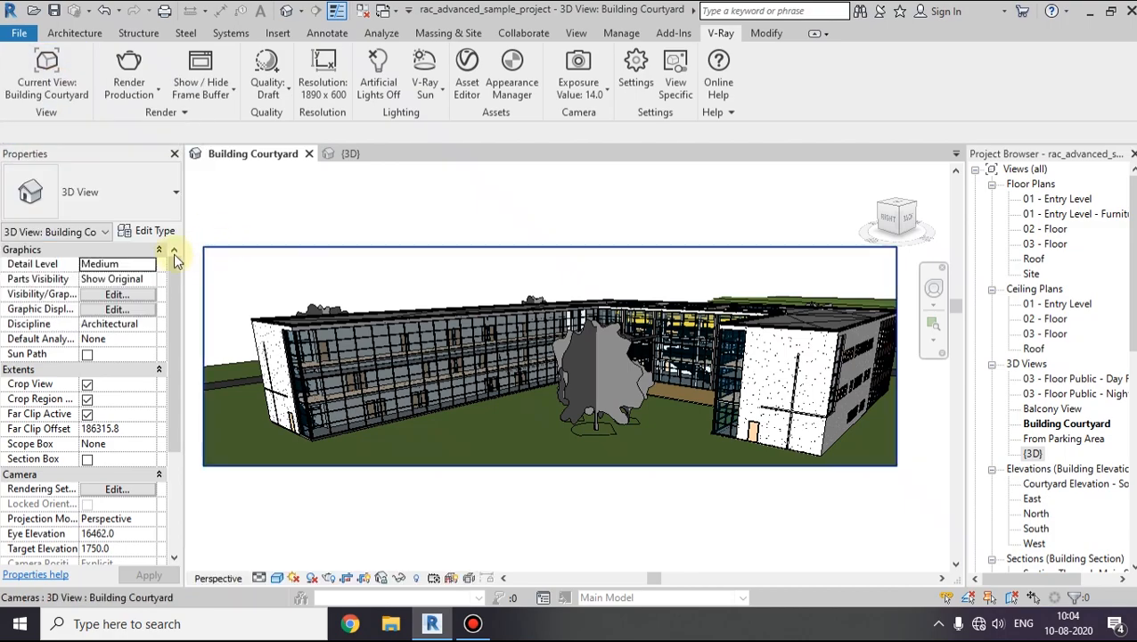
left_click(47, 84)
left_click(147, 226)
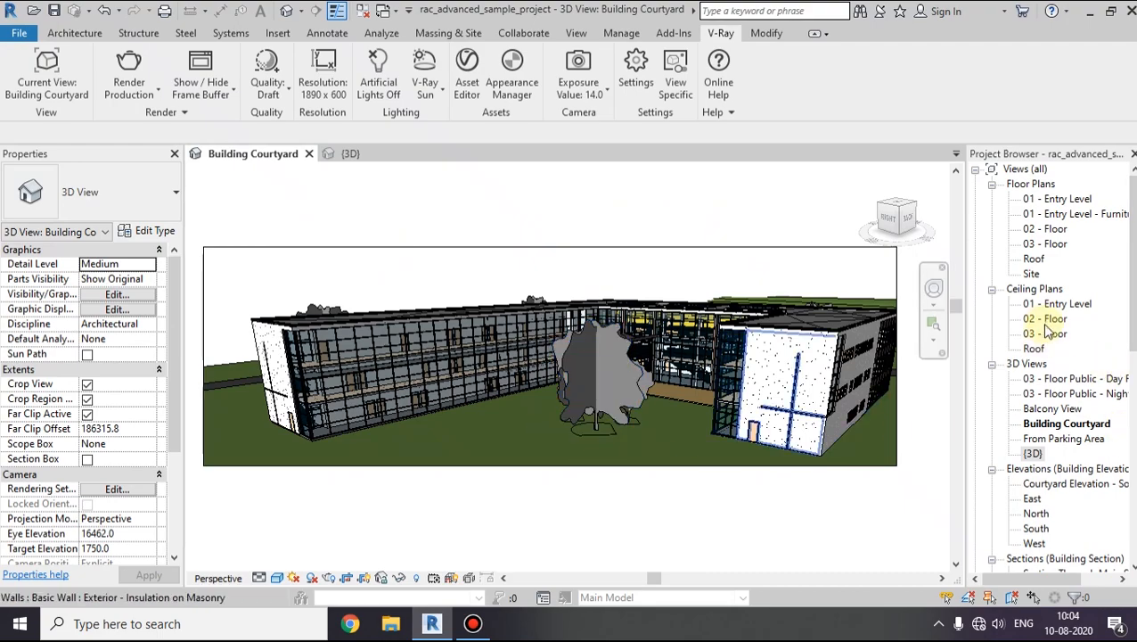
- Switch to the {3D} view to check which view V-Ray uses, and return to the Building Courtyard view
left_click(1054, 408)
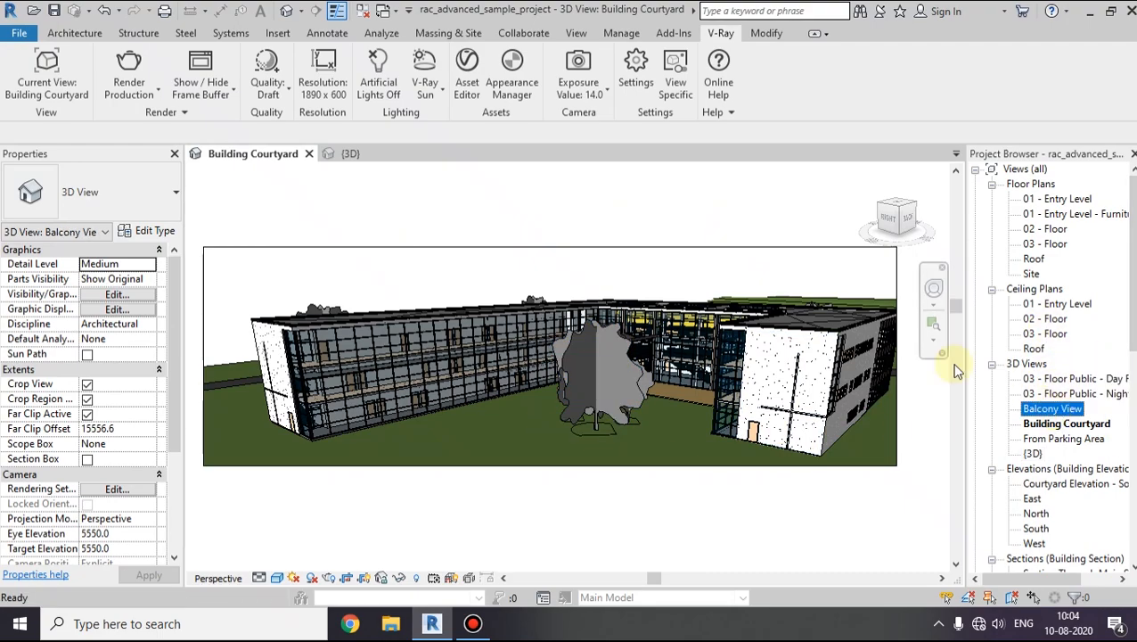
left_click(363, 155)
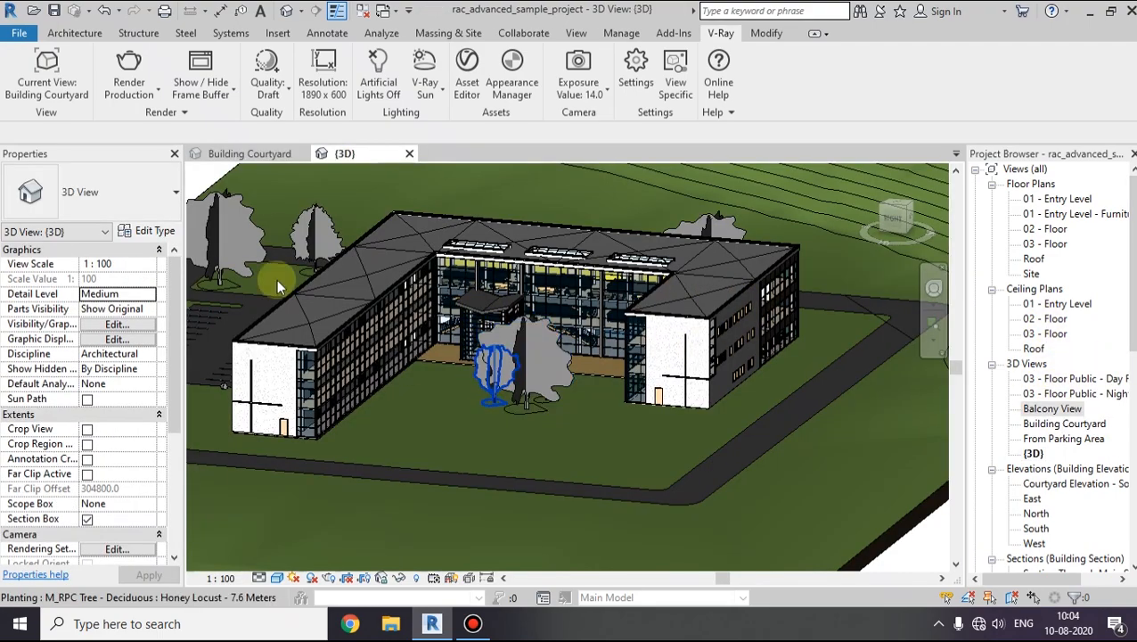
left_click(36, 89)
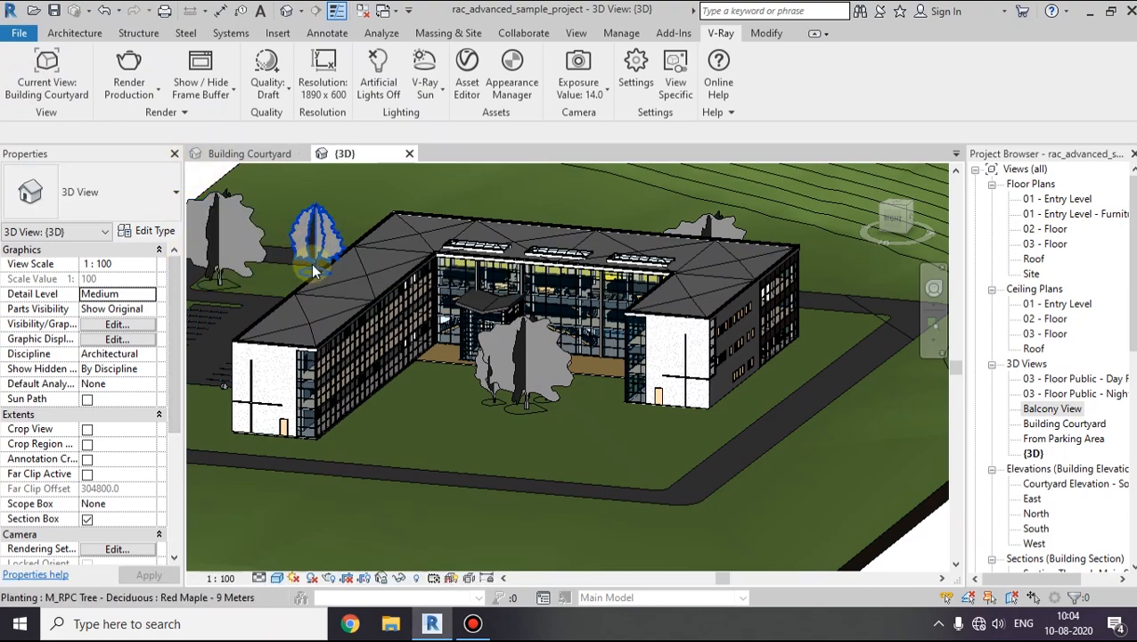
left_click(259, 153)
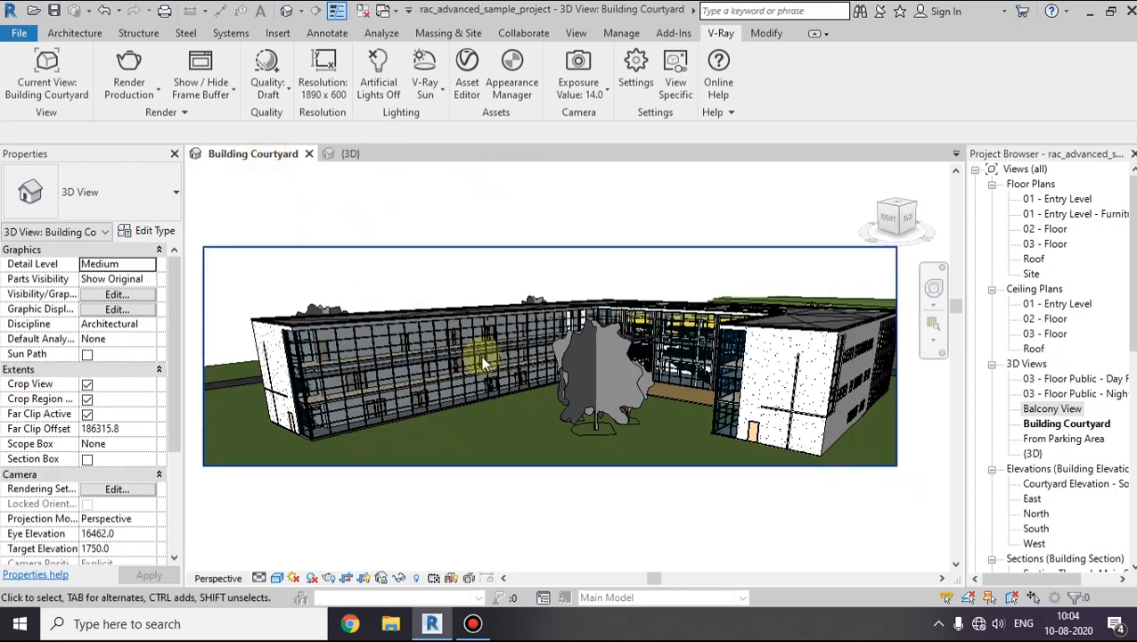
- Examine V-Ray's render modes and frame buffer options for the Building Courtyard view
left_click(129, 90)
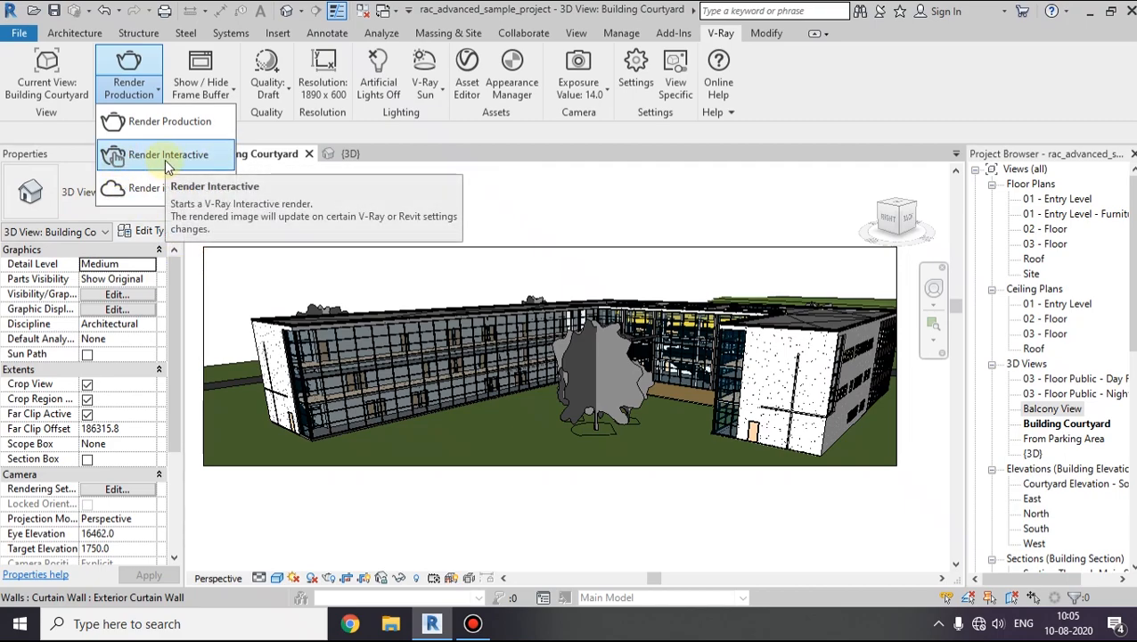
left_click(753, 356)
middle_click_drag(718, 233, 583, 382, "shift")
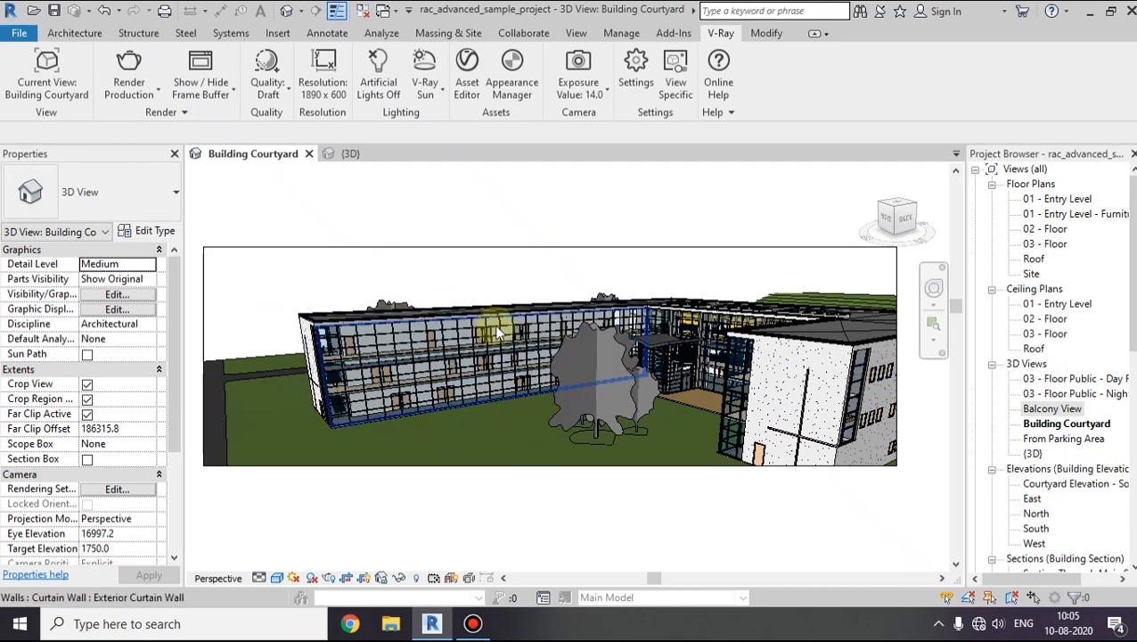
left_click(151, 96)
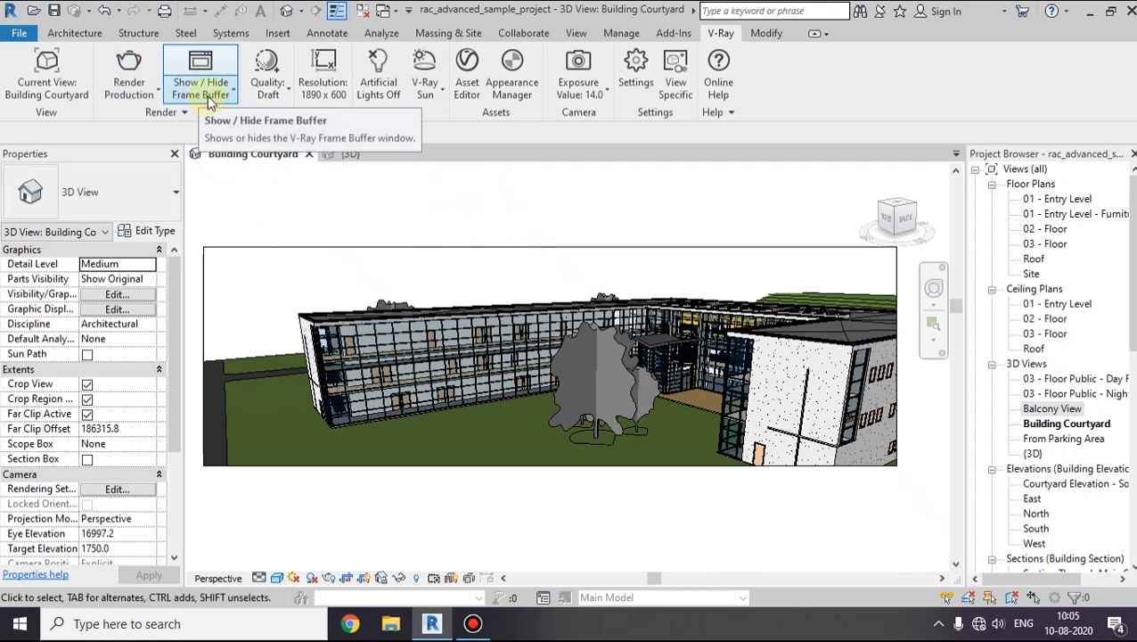
left_click(210, 102)
left_click(234, 122)
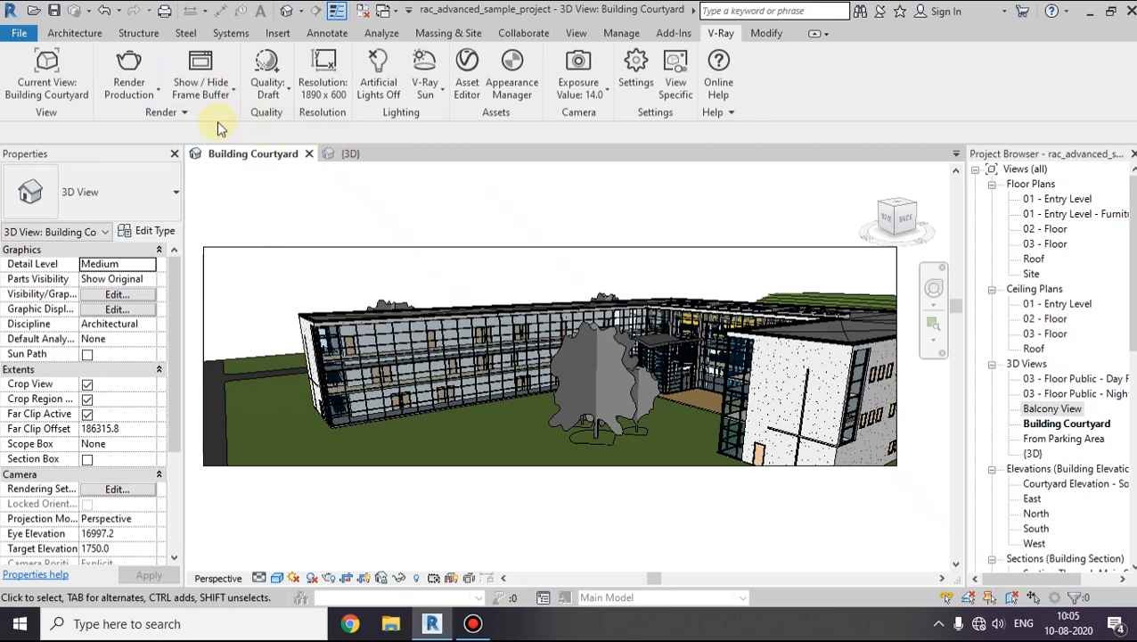
- Set the V-Ray render quality to Medium and the output aspect ratio to 16:9 - Widescreen
left_click(272, 93)
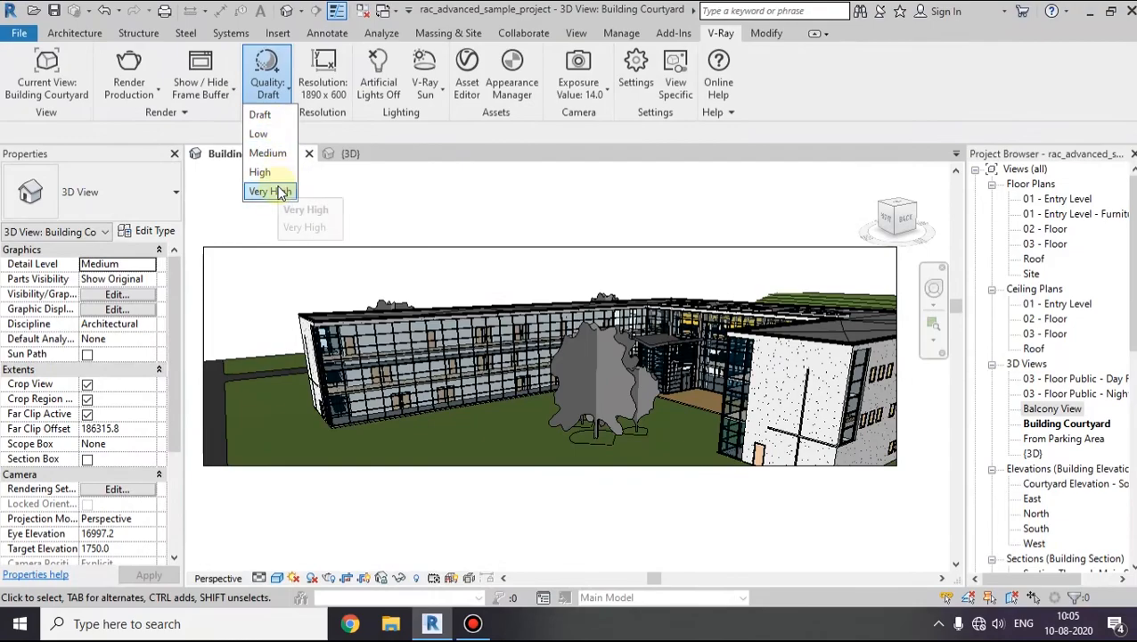
left_click(270, 154)
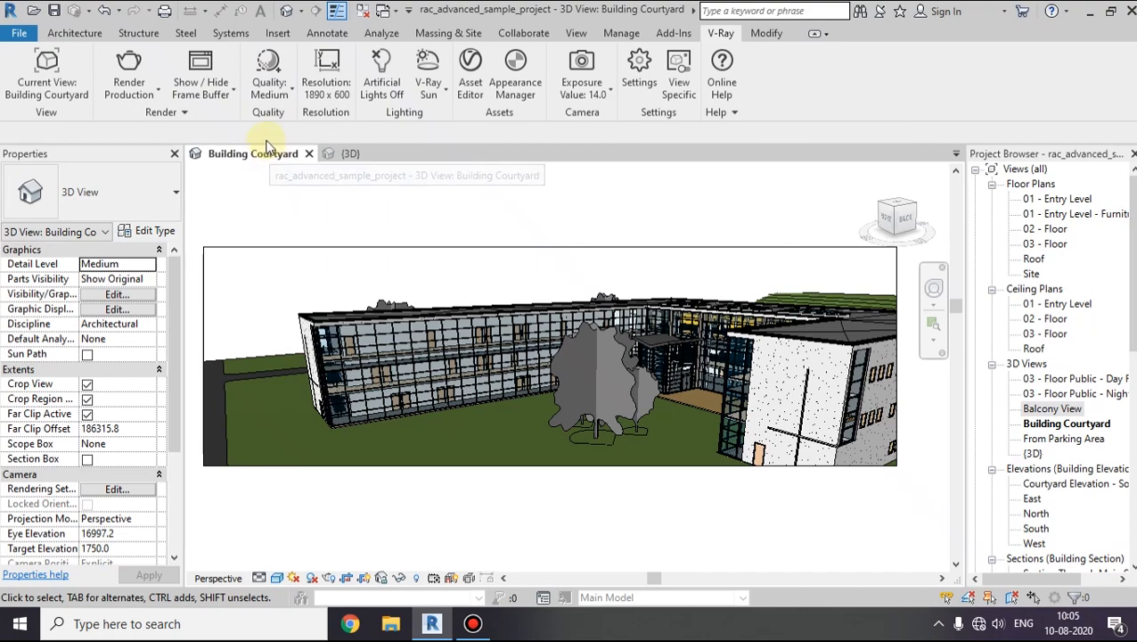
left_click(329, 83)
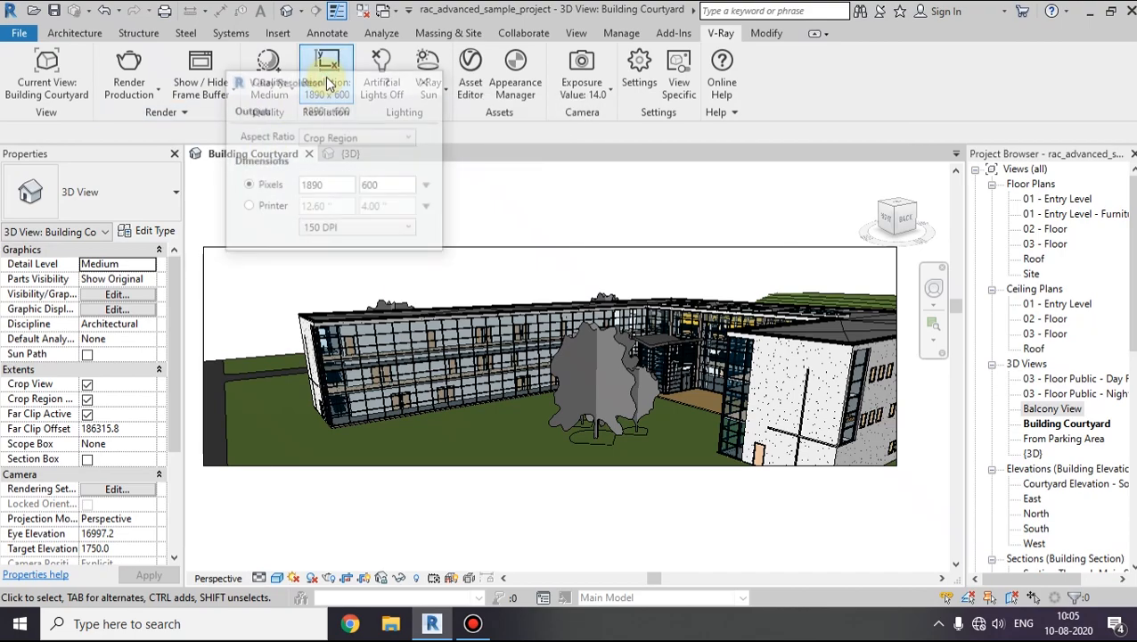
left_click_drag(330, 83, 335, 120)
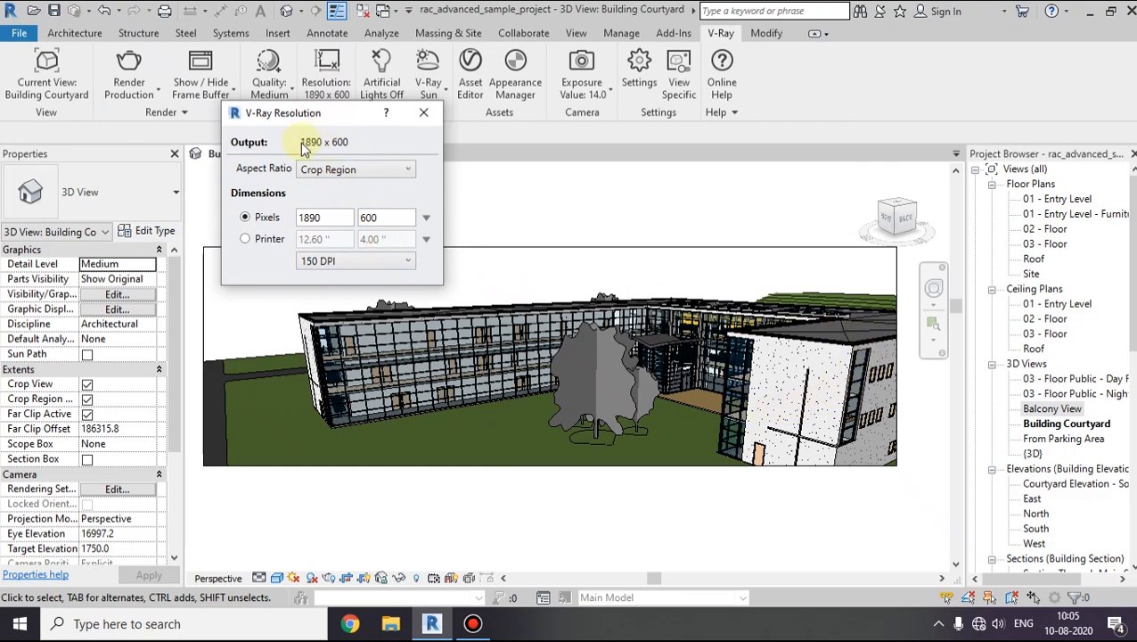
left_click(314, 170)
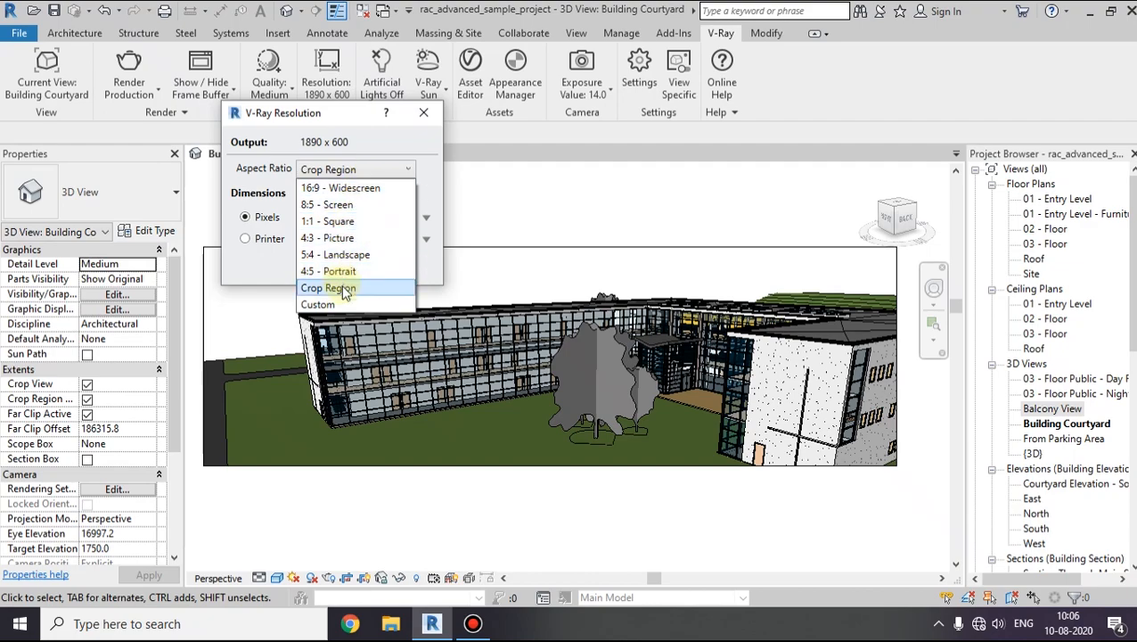
left_click(345, 191)
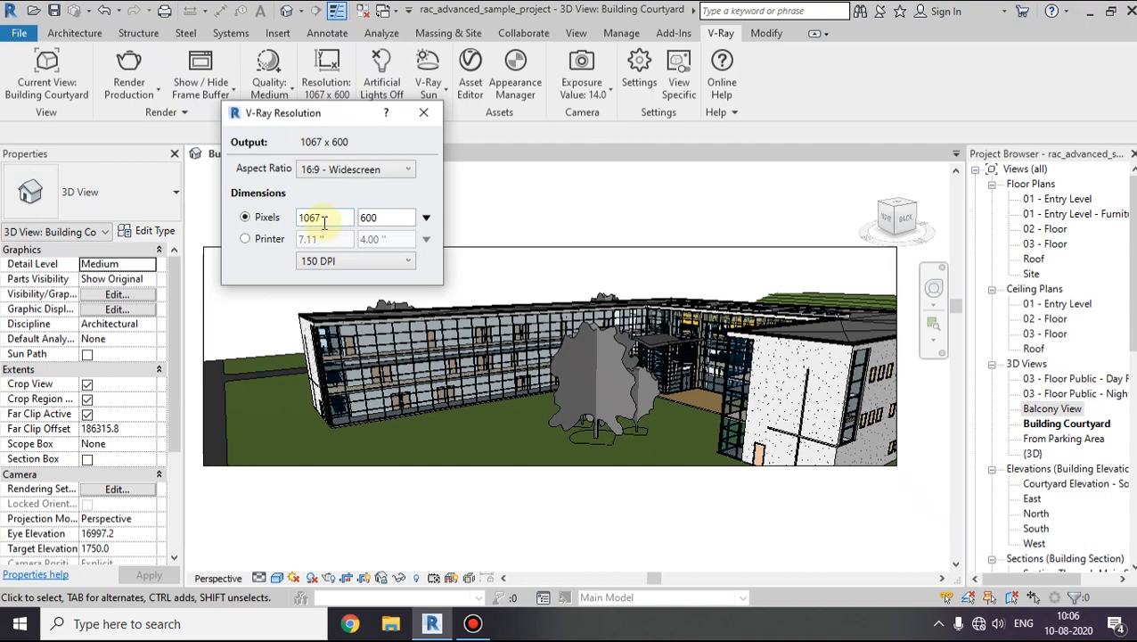
- Try a print resolution of 300 DPI, return it to 150 DPI, and close the resolution settings
left_click(344, 262)
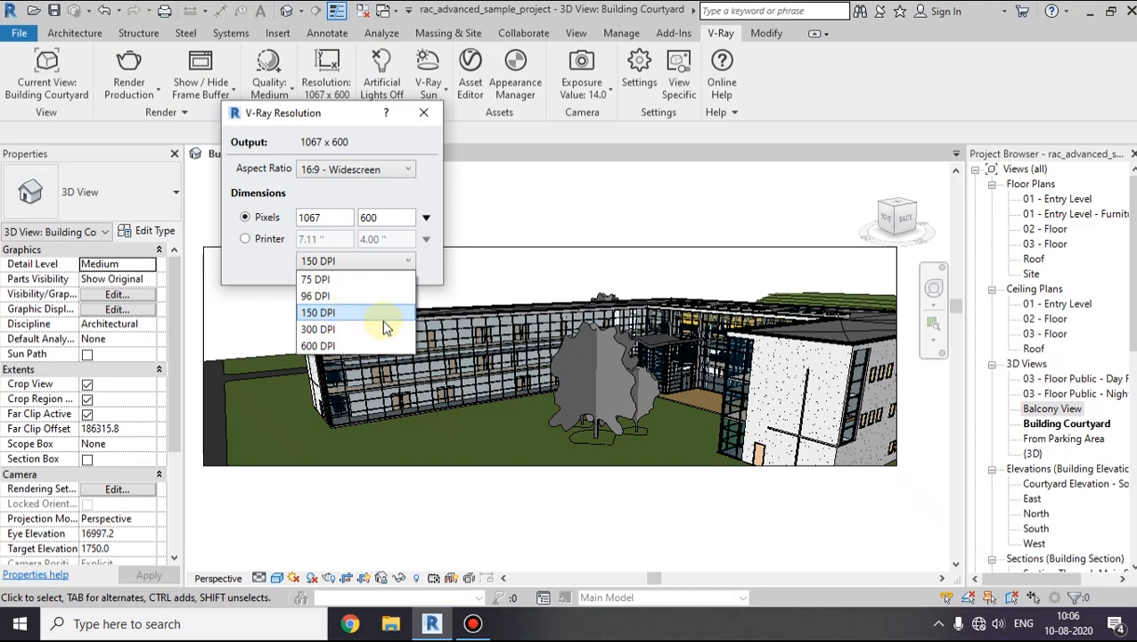
left_click(361, 328)
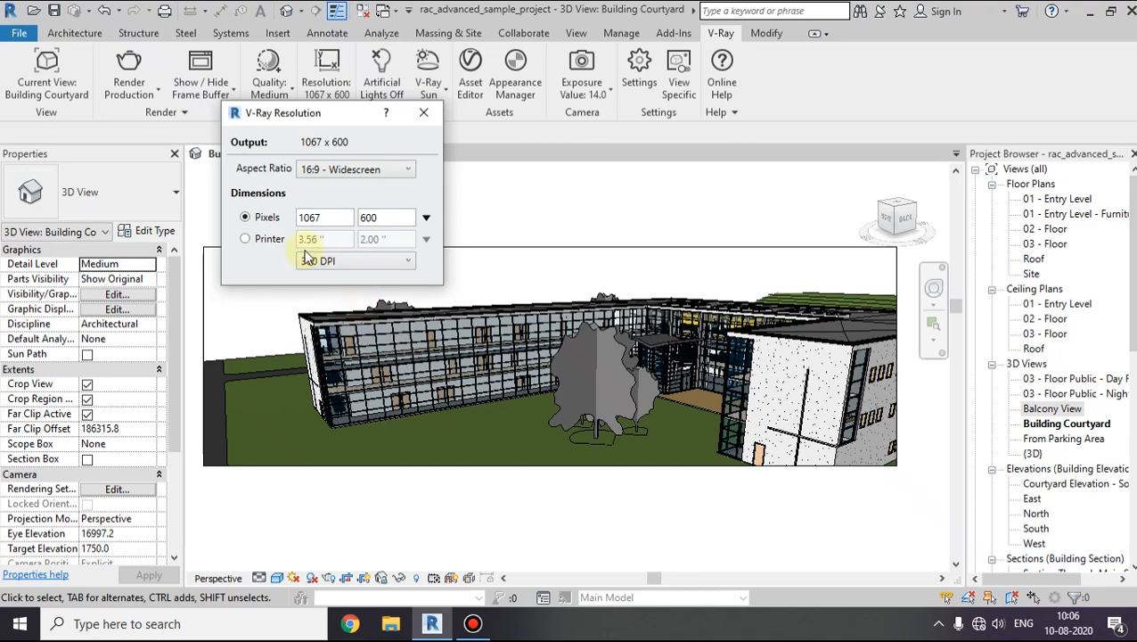
left_click(359, 261)
left_click(341, 312)
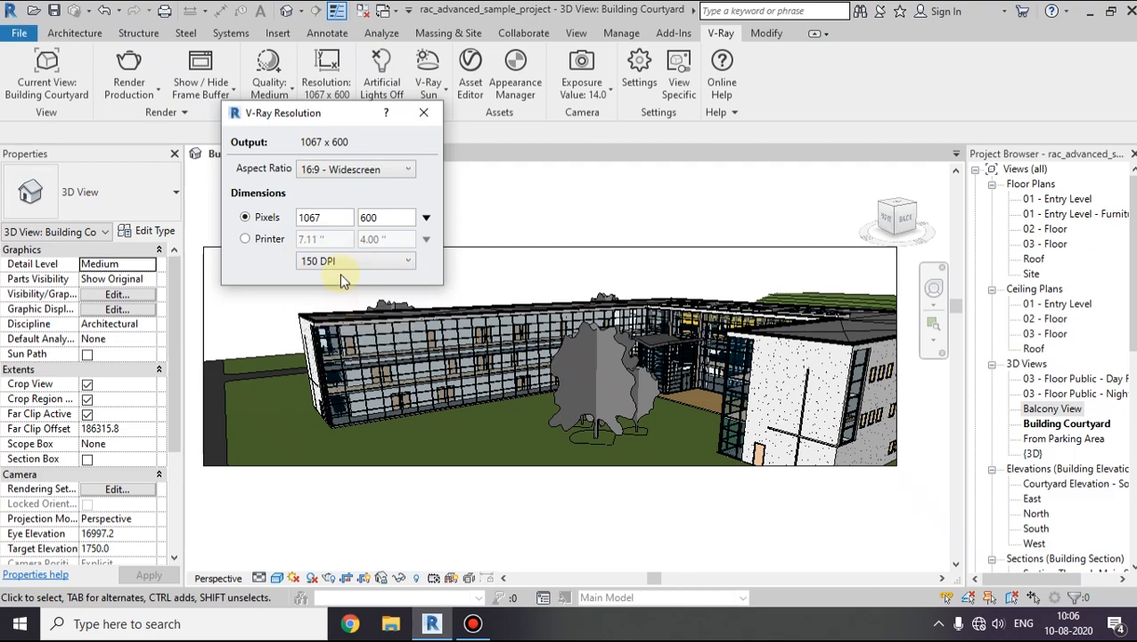
left_click_drag(369, 121, 354, 162)
left_click(421, 152)
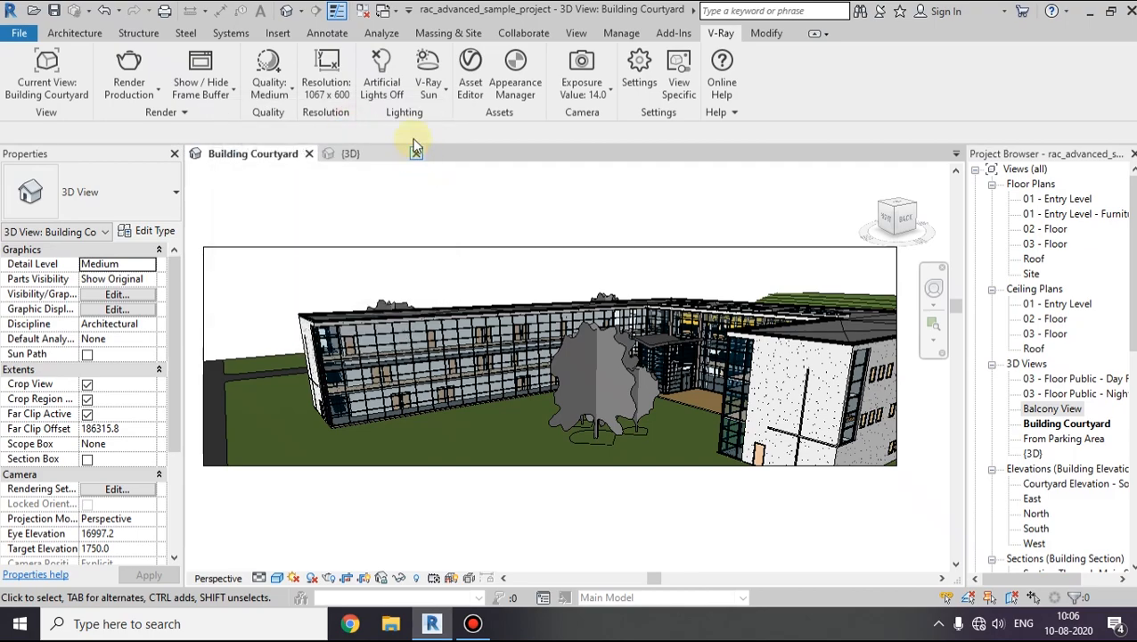
- Turn on artificial lights for the V-Ray rendering
left_click(380, 64)
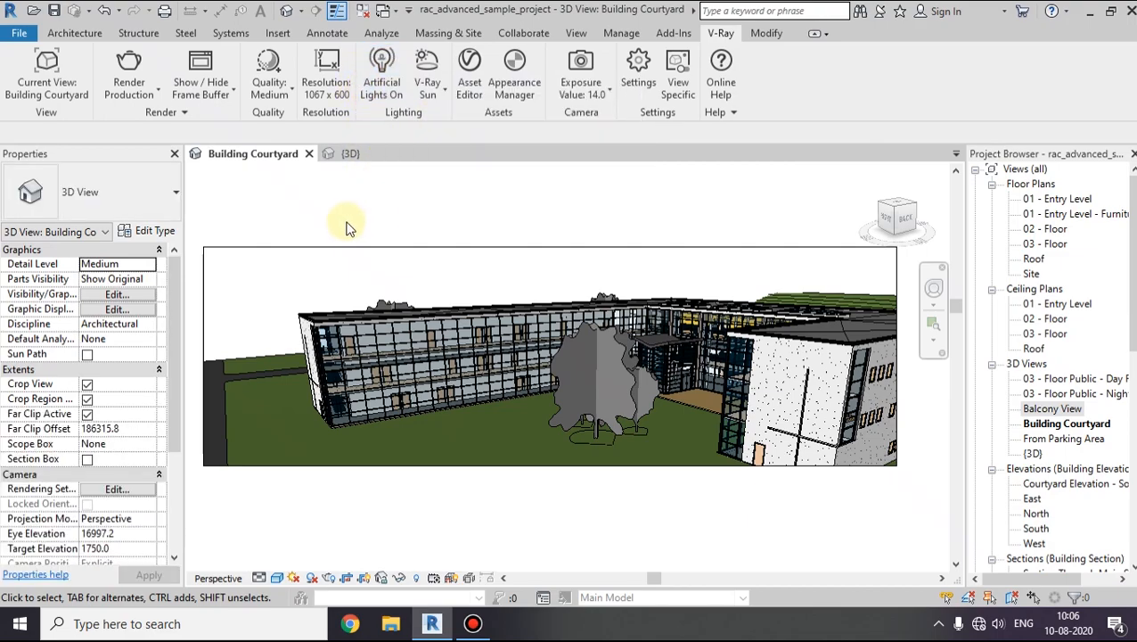
left_click(382, 67)
mouse_move(437, 8)
left_mouse_down()
mouse_move(416, 108)
mouse_move(436, 2)
left_mouse_up()
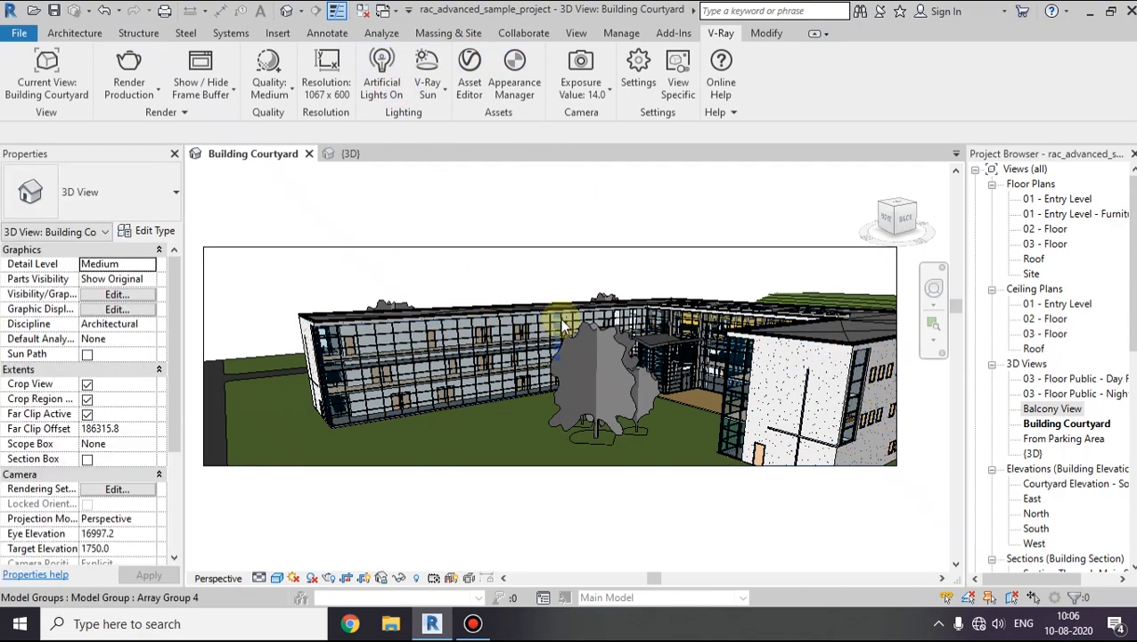
- Try the Dome Light and No Light types in the V-Ray light settings, and return to V-Ray Sun
left_click(423, 83)
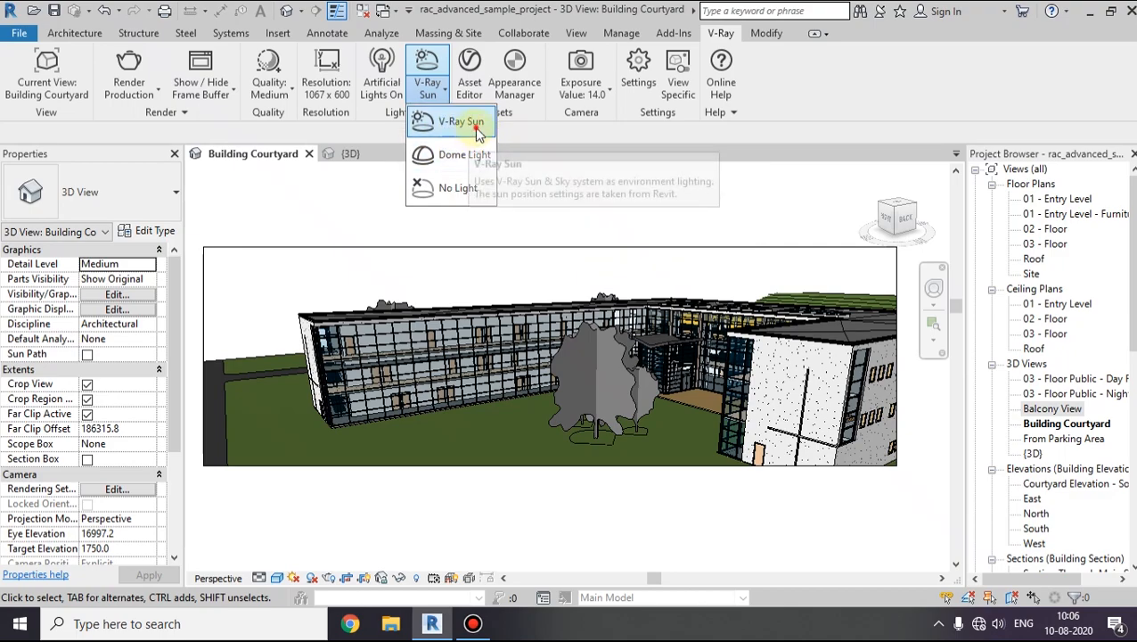
left_click(470, 123)
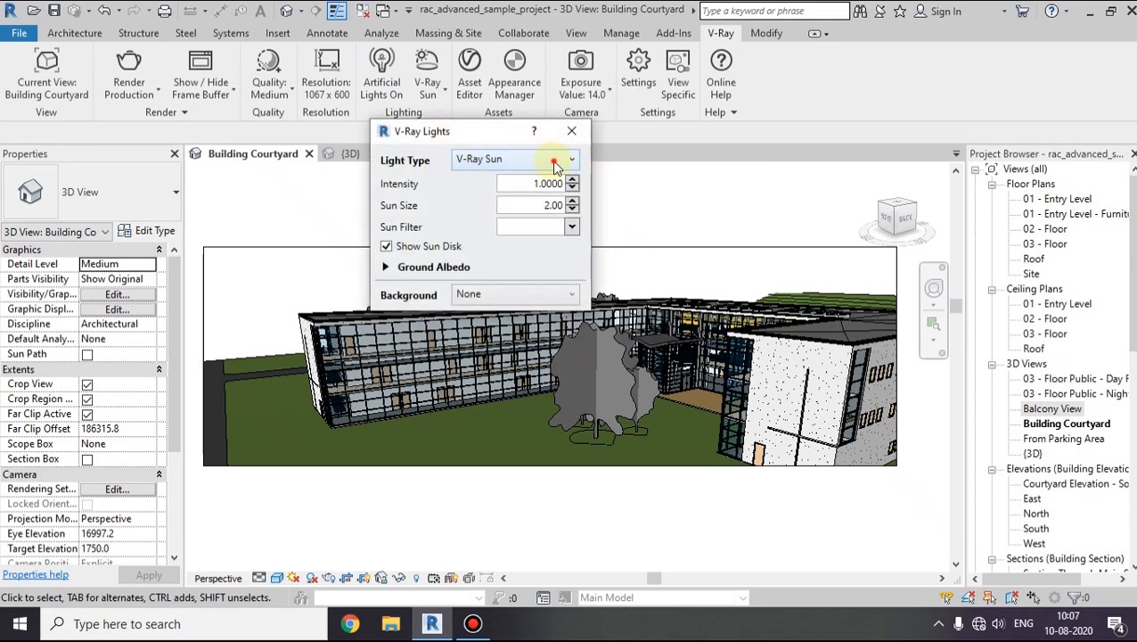
left_click(555, 166)
left_click(499, 196)
left_click(501, 162)
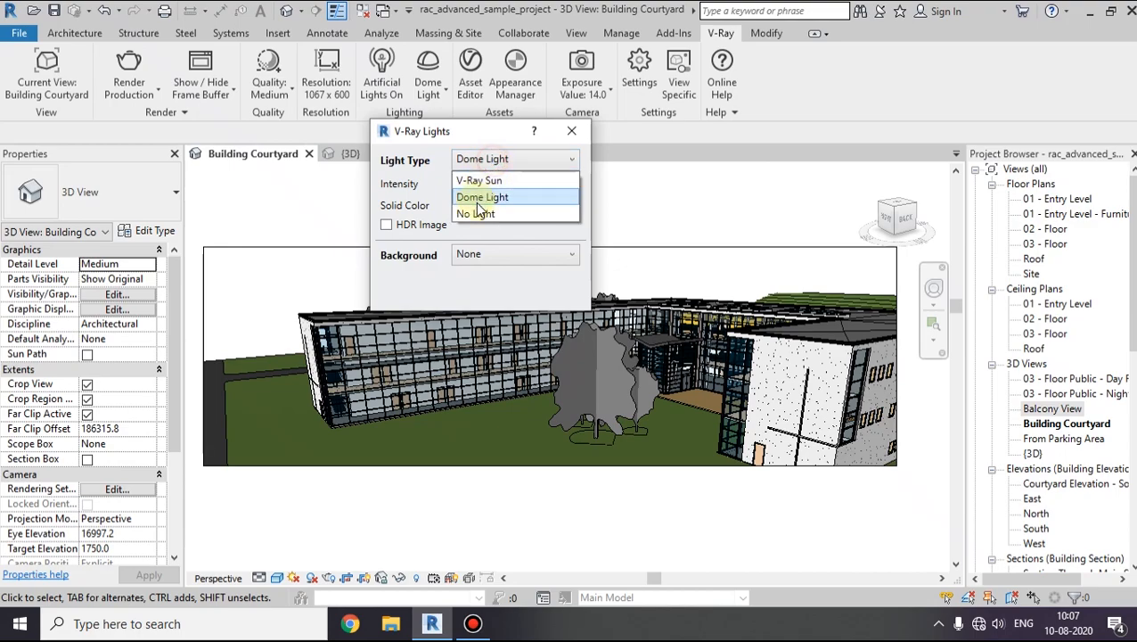
left_click(477, 213)
left_click(485, 159)
left_click(499, 180)
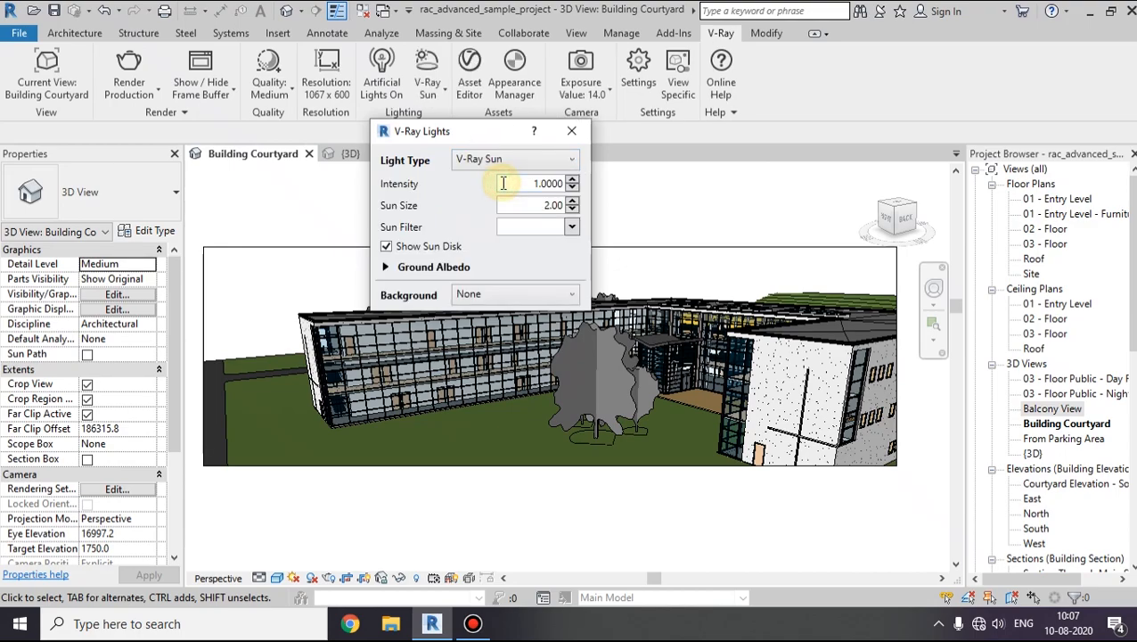
- Examine the V-Ray Sun's filter and ground albedo options, and set the render background to Revit
left_click(571, 228)
left_click(572, 226)
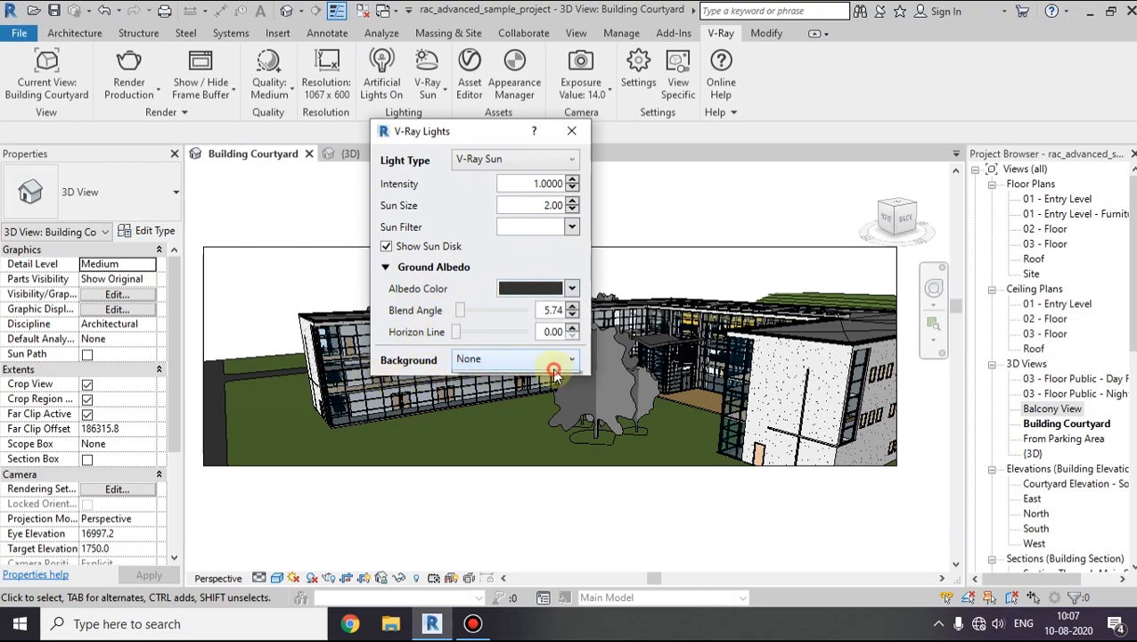
left_click(526, 362)
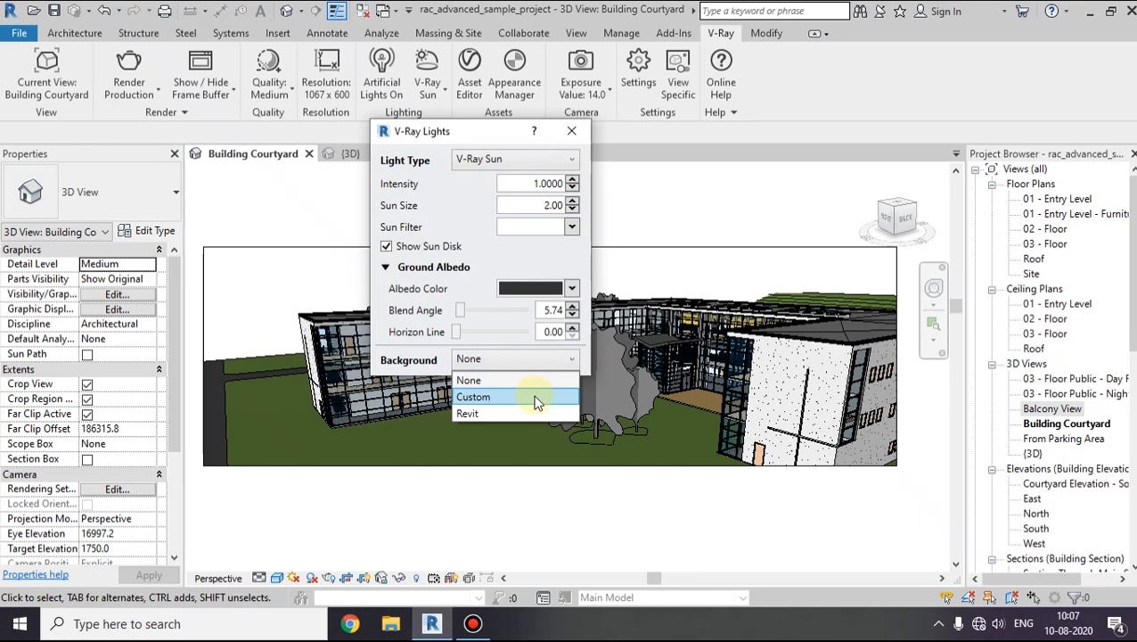
left_click(512, 414)
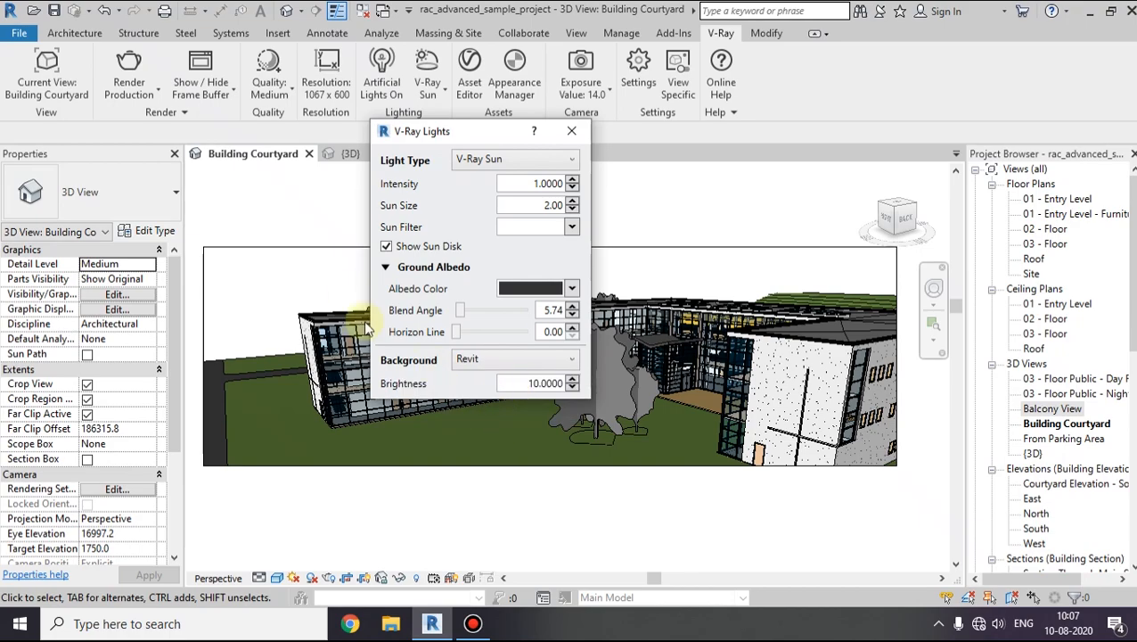
left_click(385, 267)
- Try a Dome Light with an HDR image rotated horizontally by about 141.9 and offset vertically by -1.00, and restore V-Ray Sun
left_click(477, 161)
left_click(482, 197)
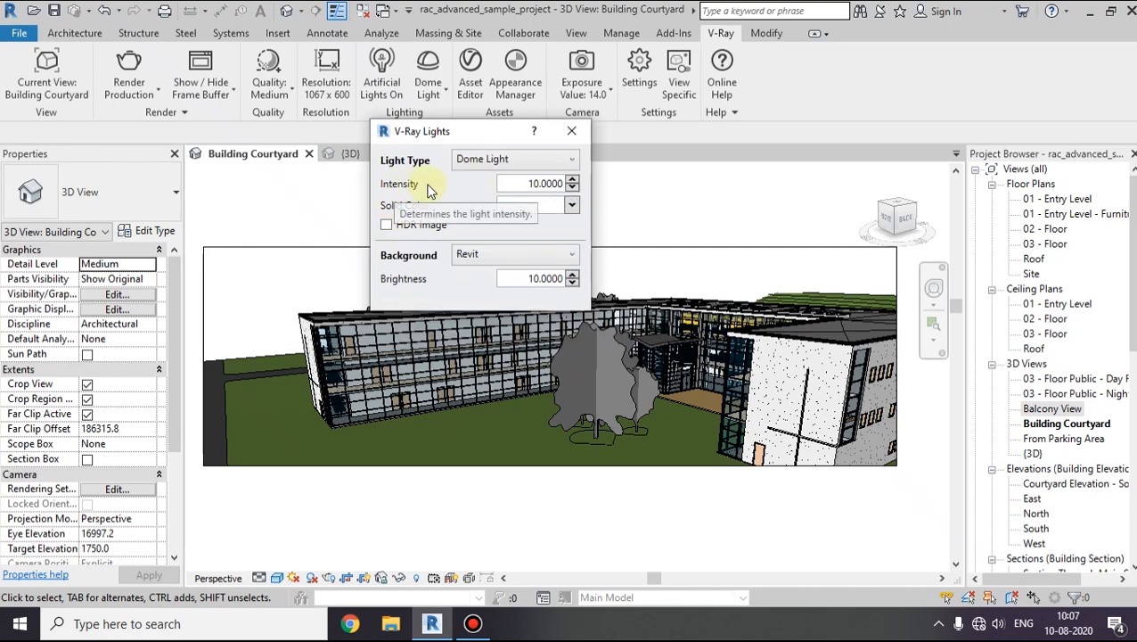
left_click(387, 226)
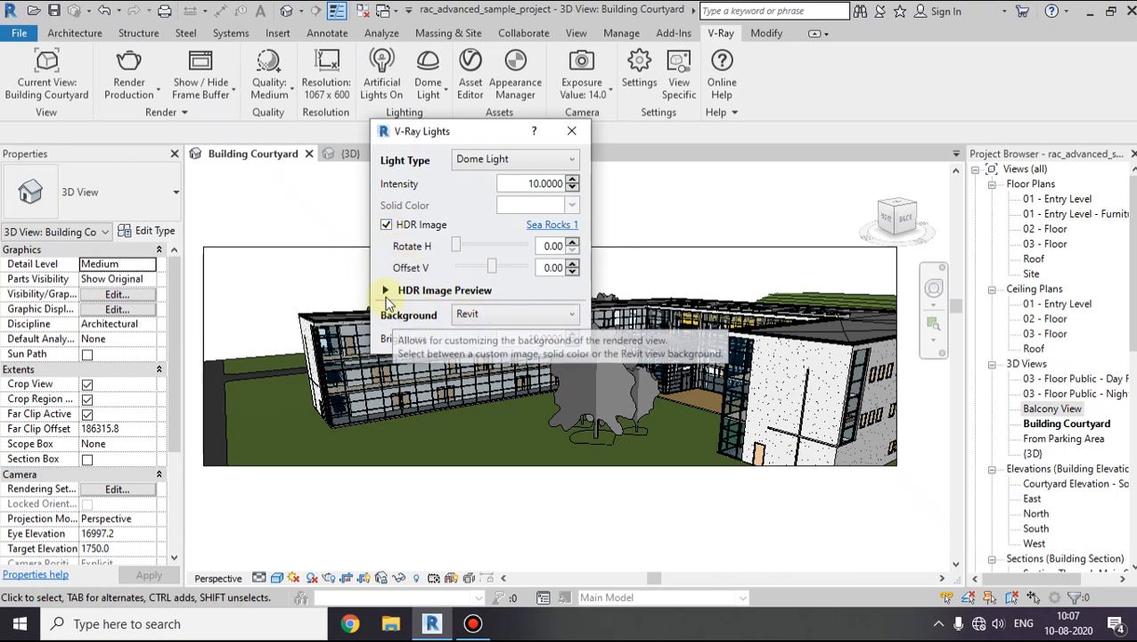
left_click(386, 292)
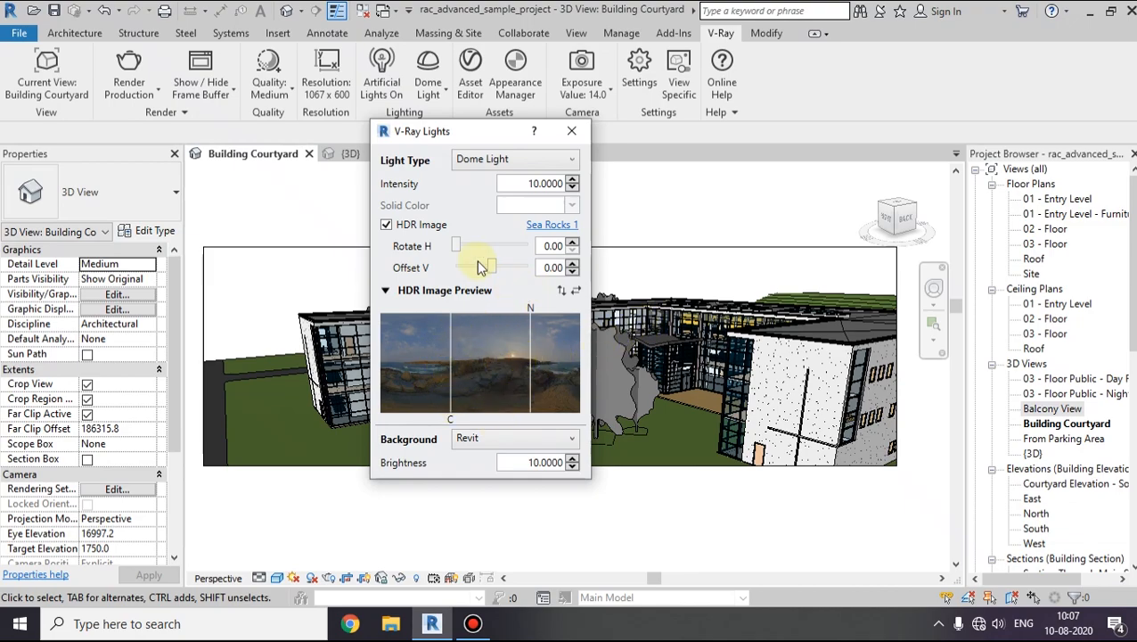
left_click_drag(455, 250, 484, 248)
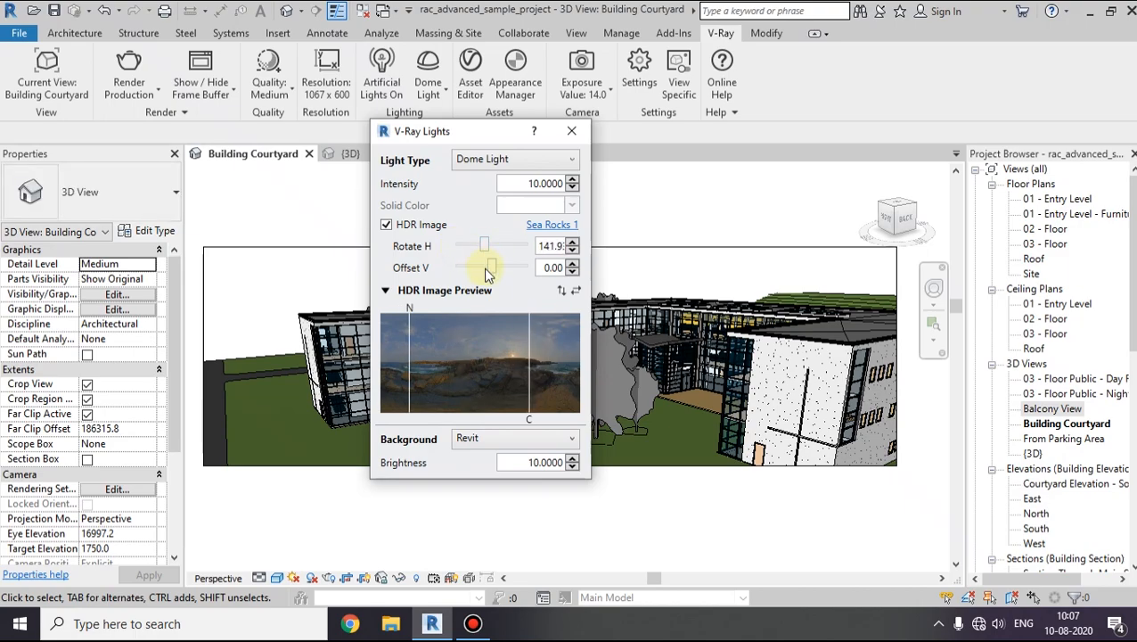
left_click(470, 270)
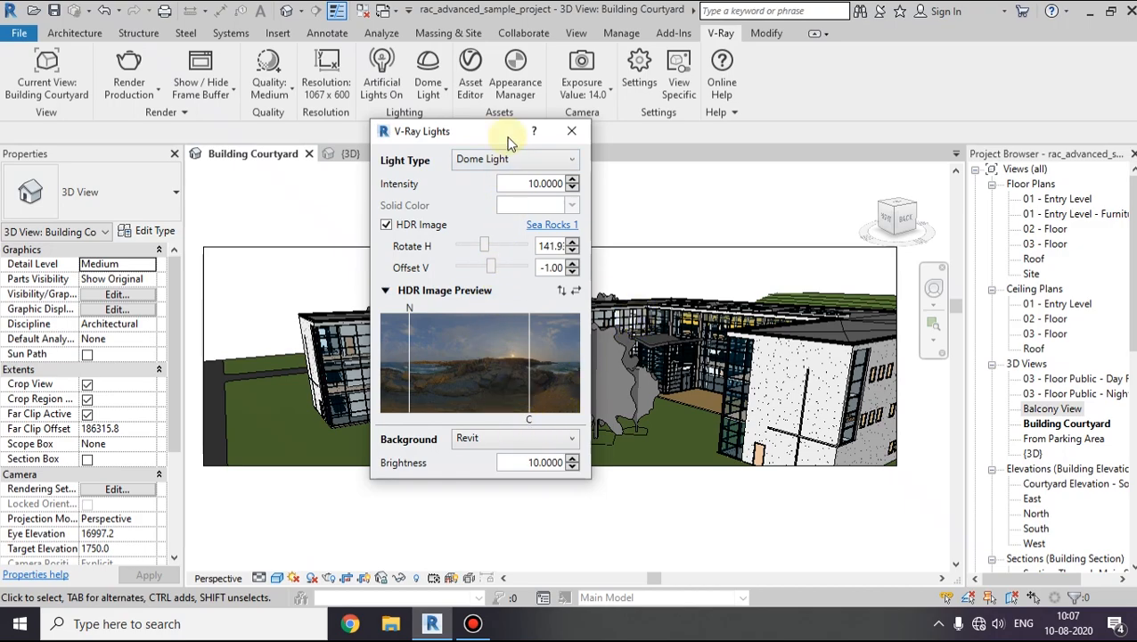
left_click(539, 160)
left_click(500, 177)
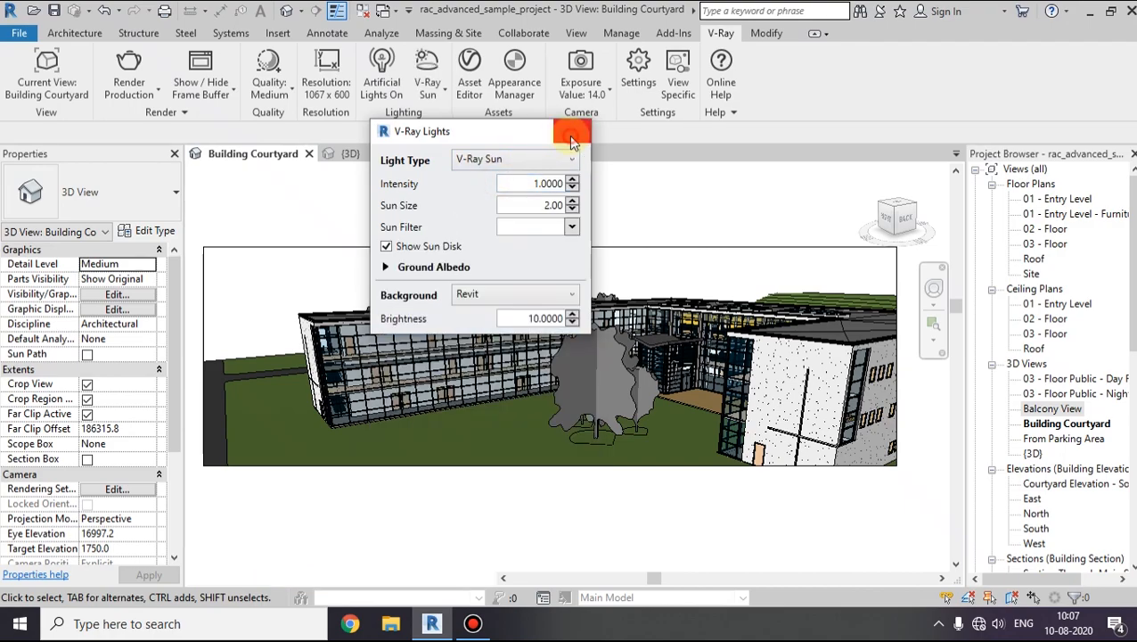
left_click(571, 141)
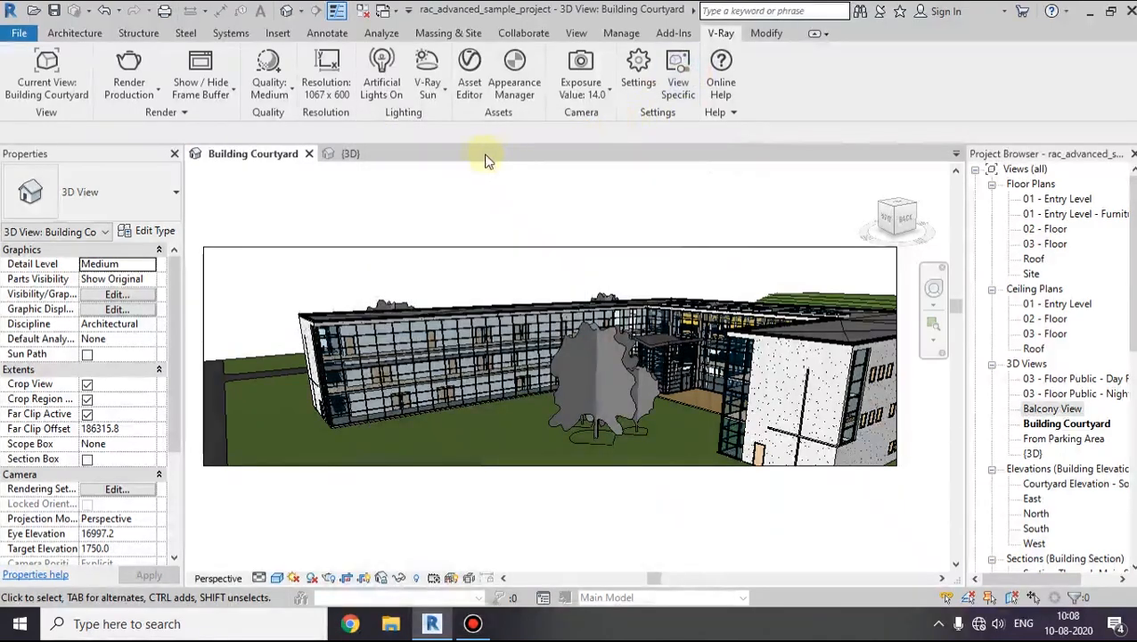
- Open the V-Ray Asset Editor and examine the geometry types it can create
left_click(481, 82)
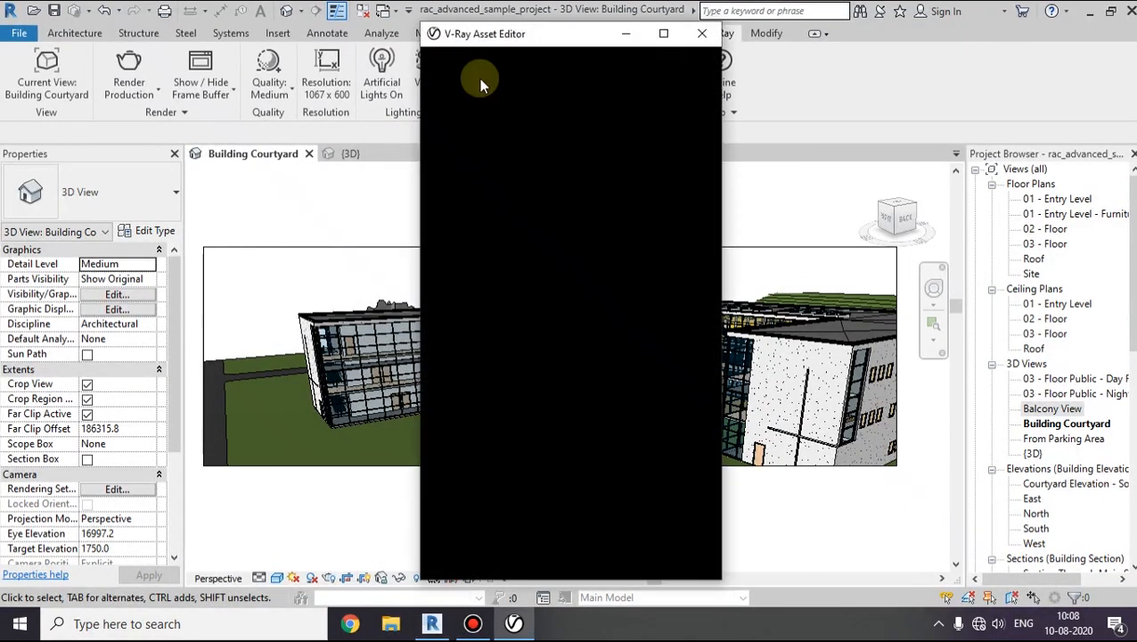
left_click_drag(499, 37, 673, 33)
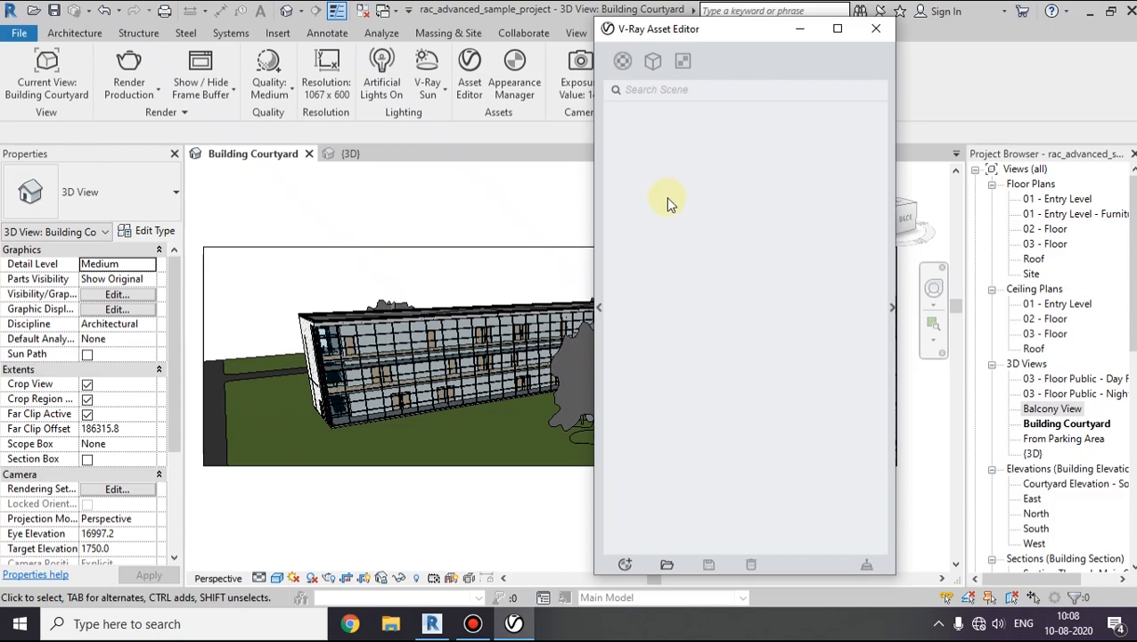
mouse_move(683, 36)
left_mouse_down()
mouse_move(685, 50)
mouse_move(694, 29)
left_mouse_up()
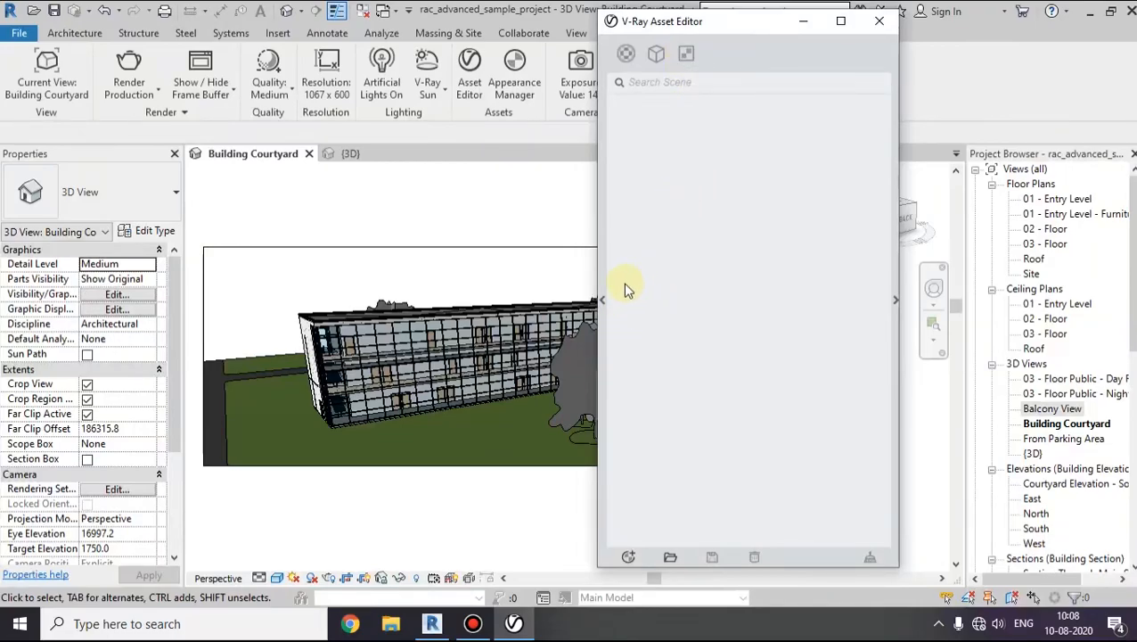
left_click(628, 557)
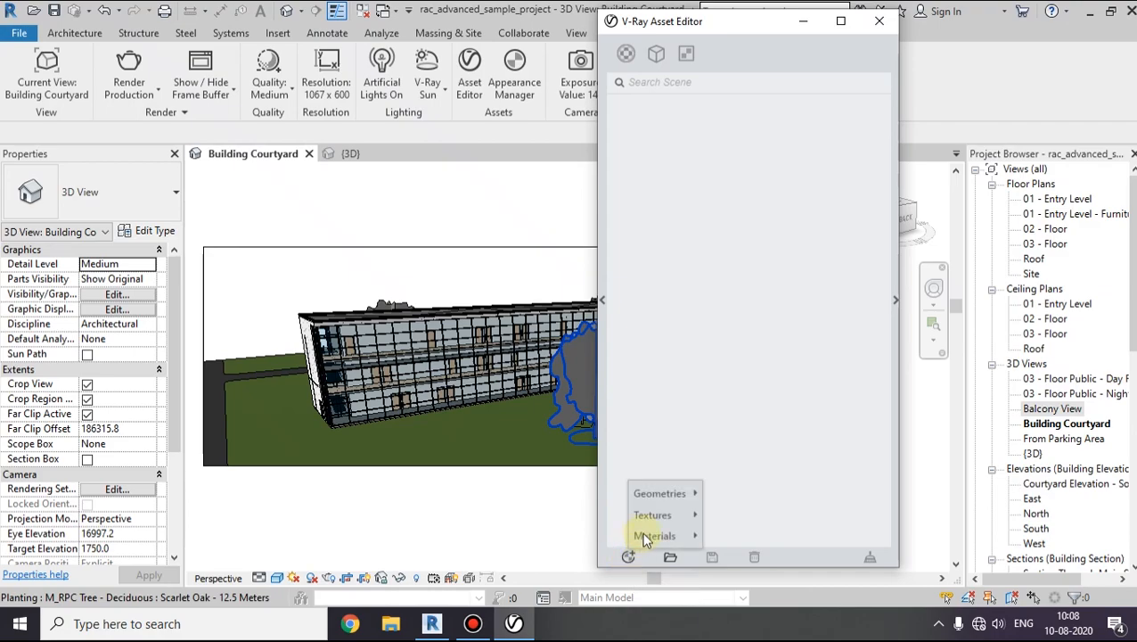
mouse_move(655, 495)
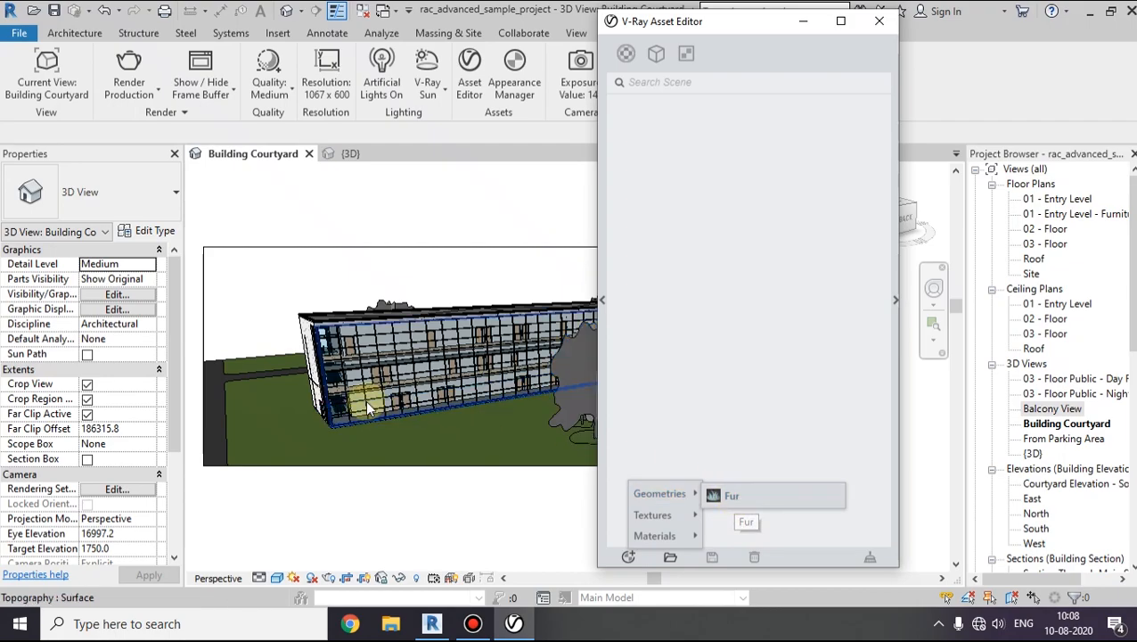
left_click(342, 445)
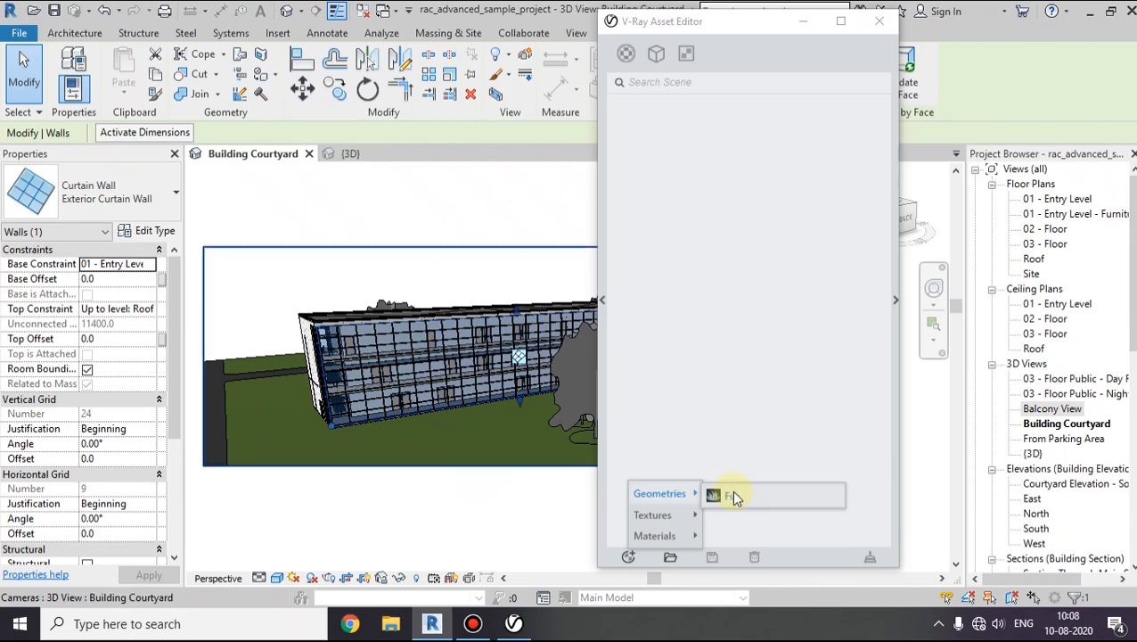
left_click(755, 385)
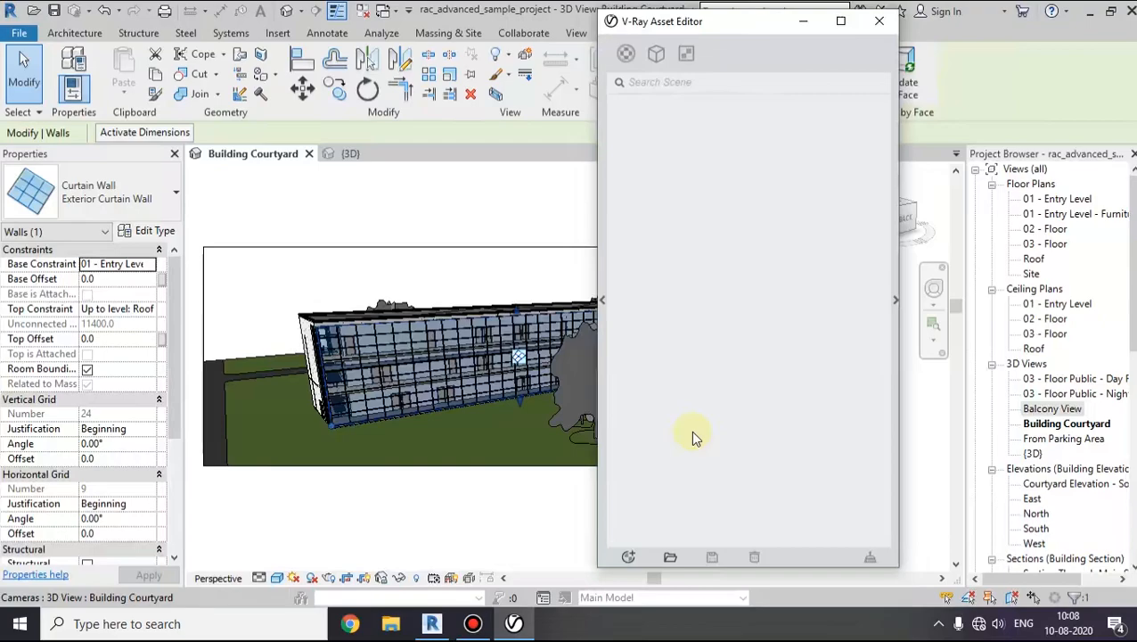
- Examine the full range of texture types that can be created in the Asset Editor
left_click(628, 557)
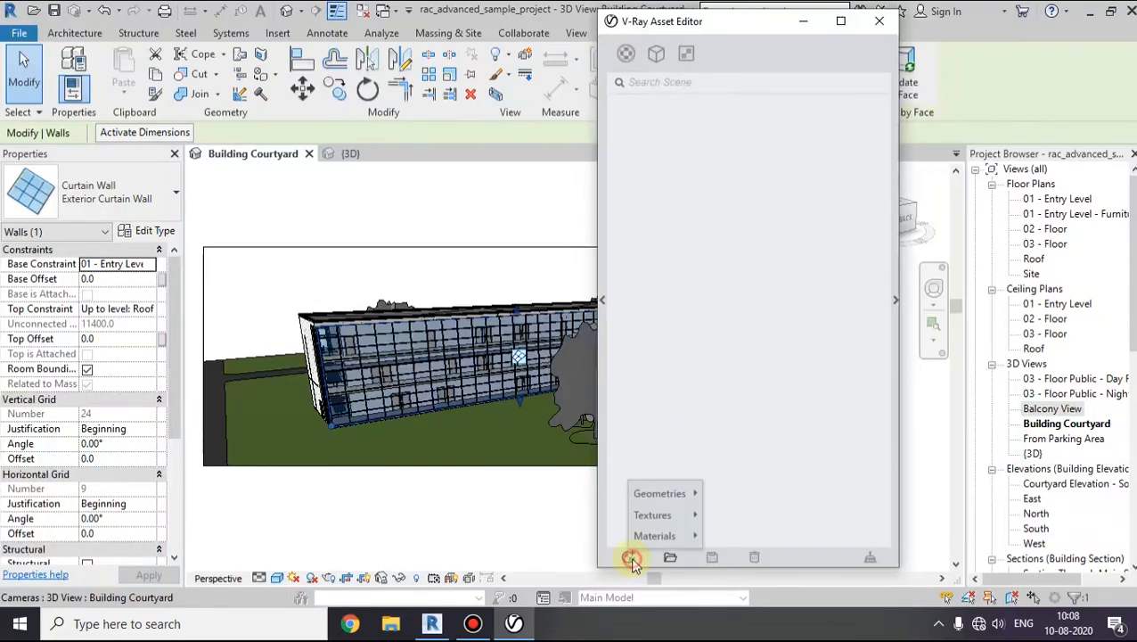
mouse_move(658, 515)
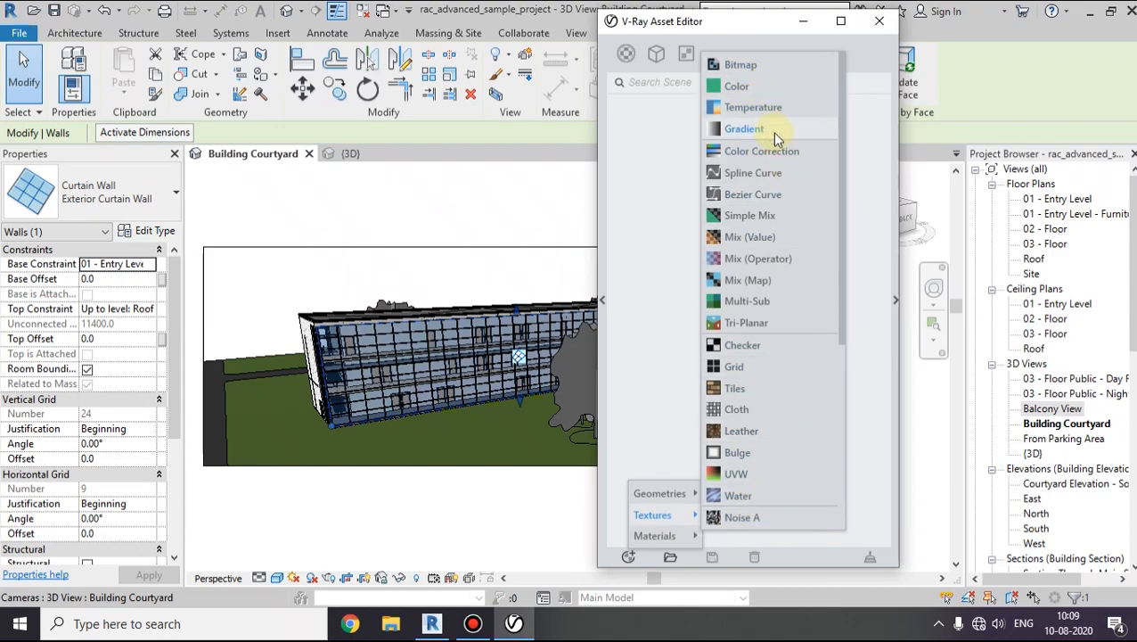
scroll(833, 167, "down", 3)
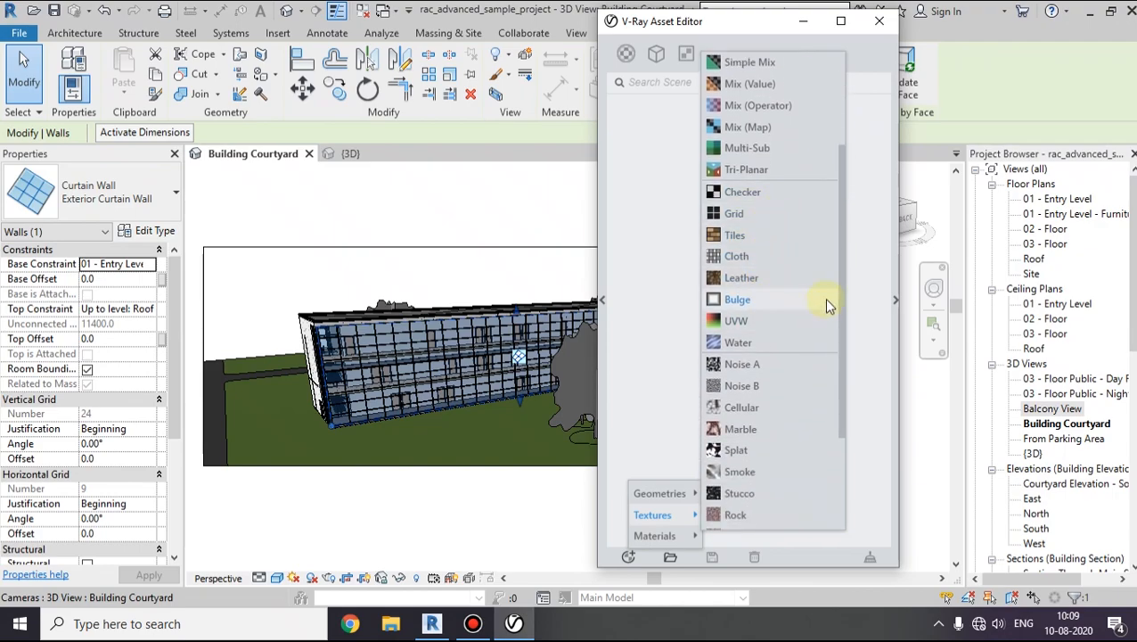
left_click_drag(840, 289, 825, 406)
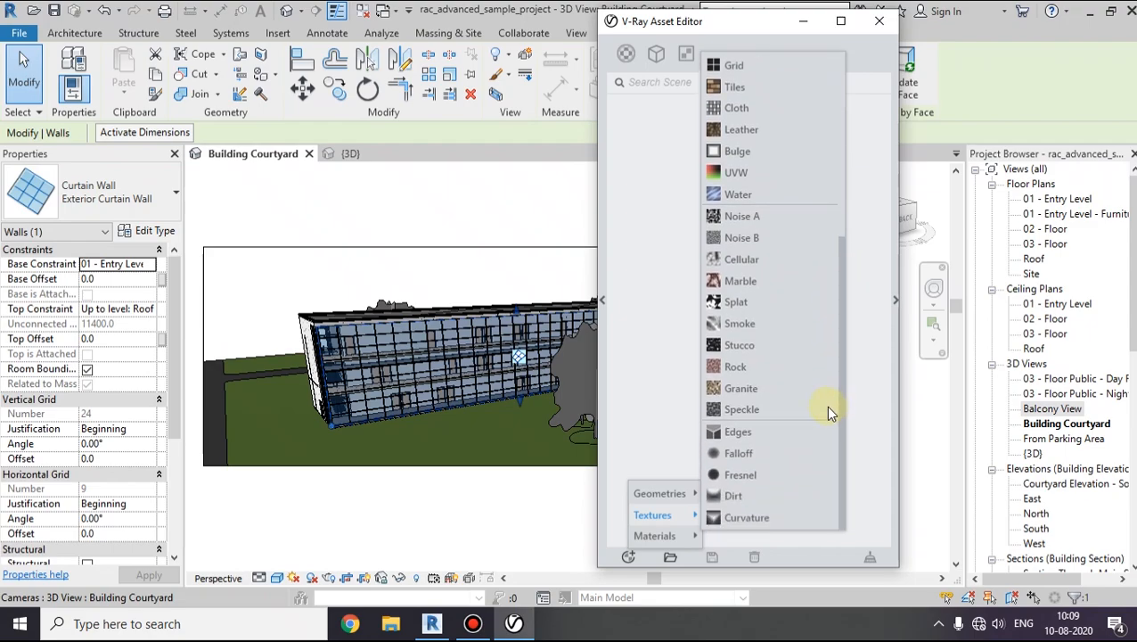
left_click(673, 409)
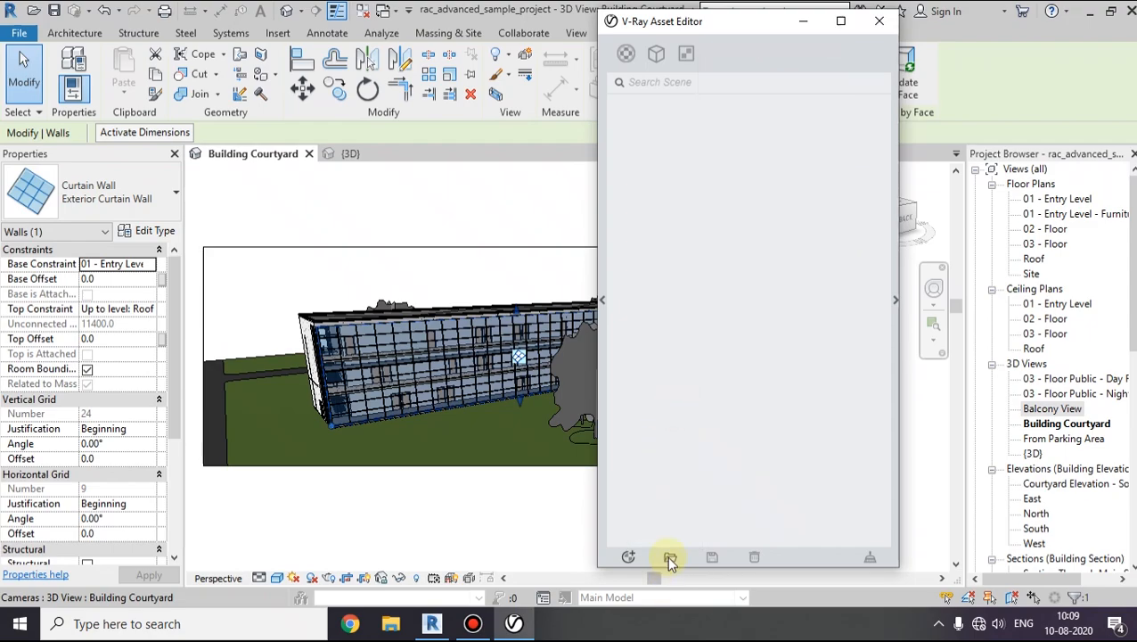
left_click(638, 554)
mouse_move(654, 535)
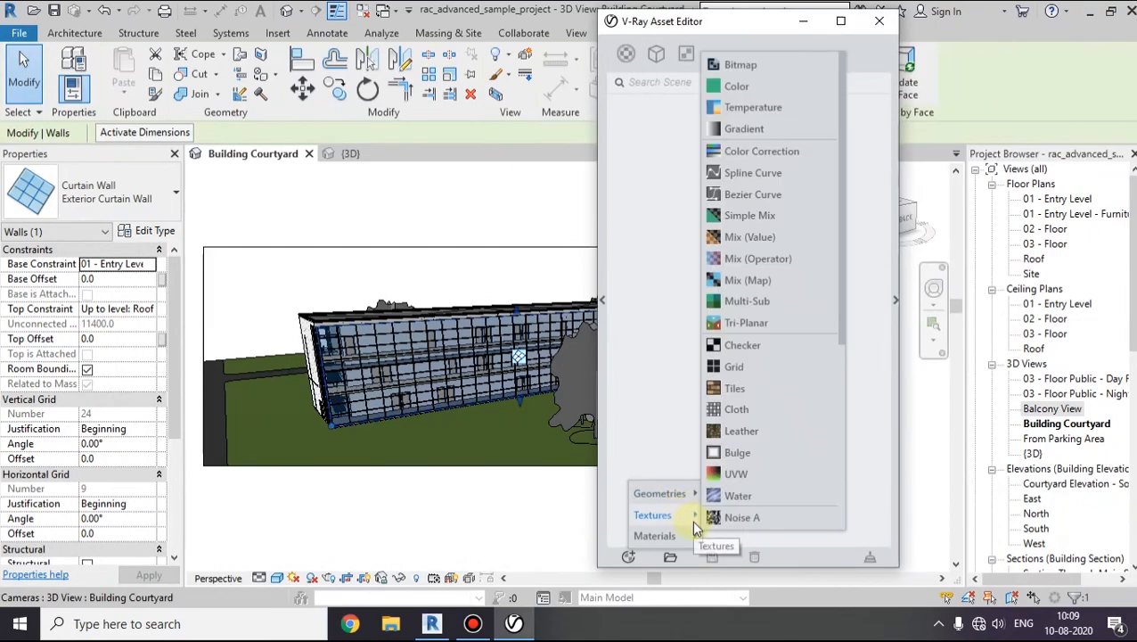
mouse_move(842, 295)
left_mouse_down()
mouse_move(830, 490)
mouse_move(833, 297)
mouse_move(541, 236)
left_mouse_up()
left_click(608, 316)
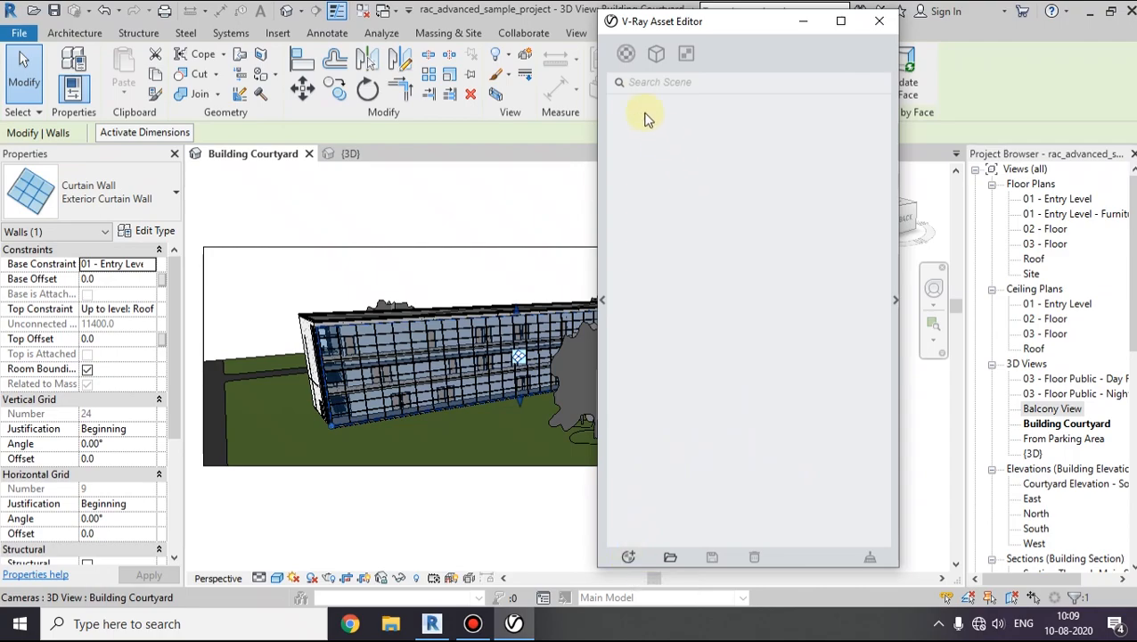
- Create a Generic V-Ray material and show its preview and parameters
left_click(625, 55)
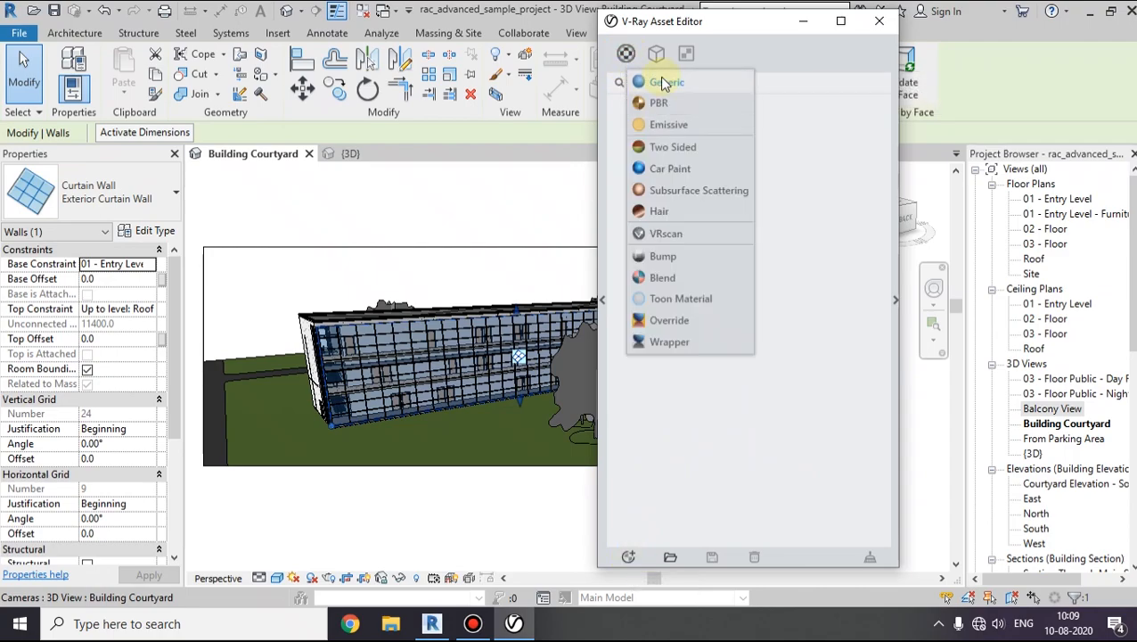
left_click(654, 89)
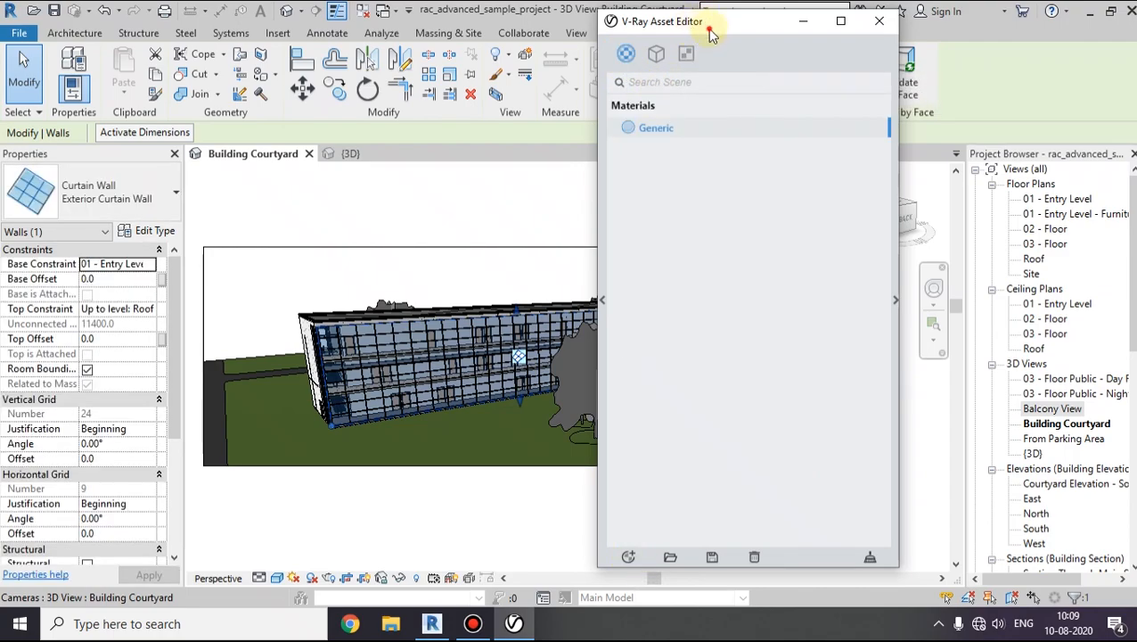
left_click_drag(707, 28, 594, 32)
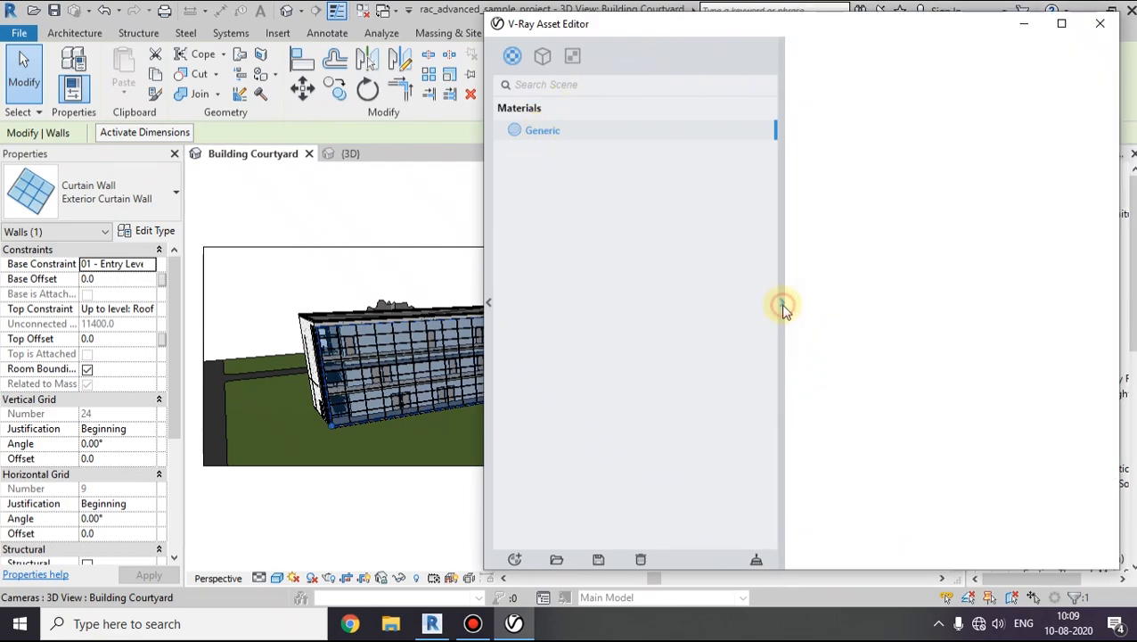
left_click(785, 293)
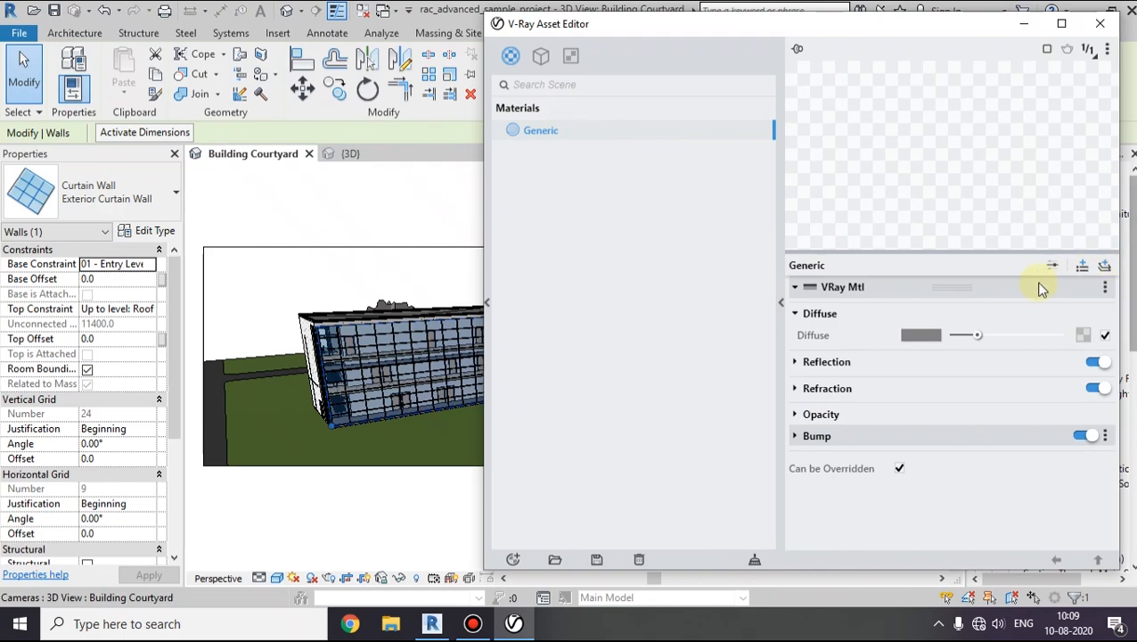
left_click(816, 266)
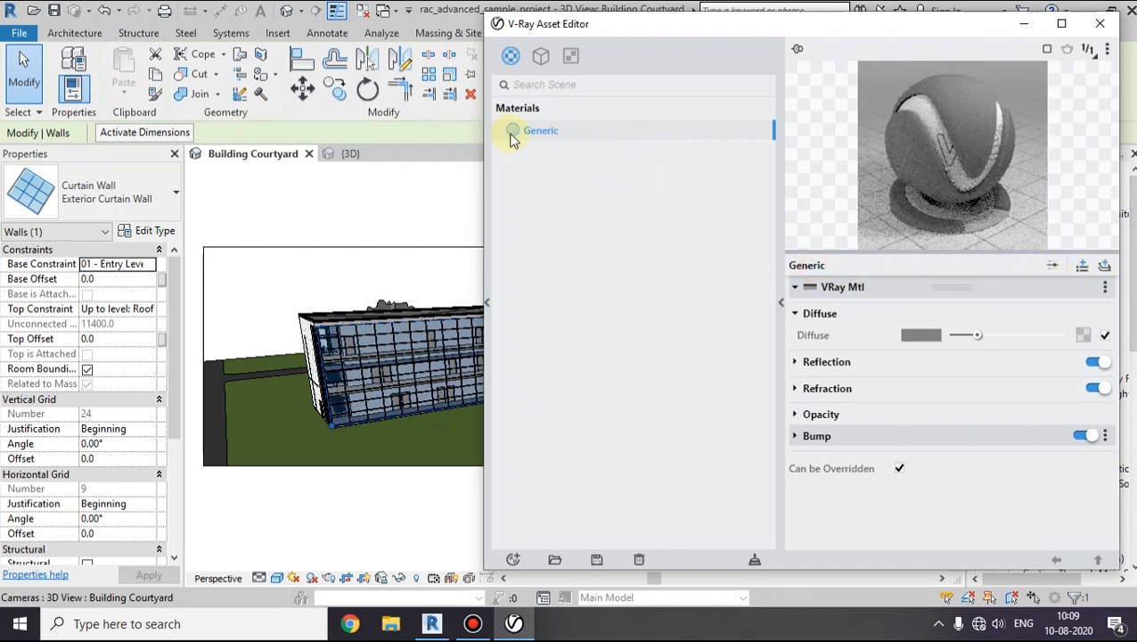
- Rename the Generic material as "glass"
right_click(537, 137)
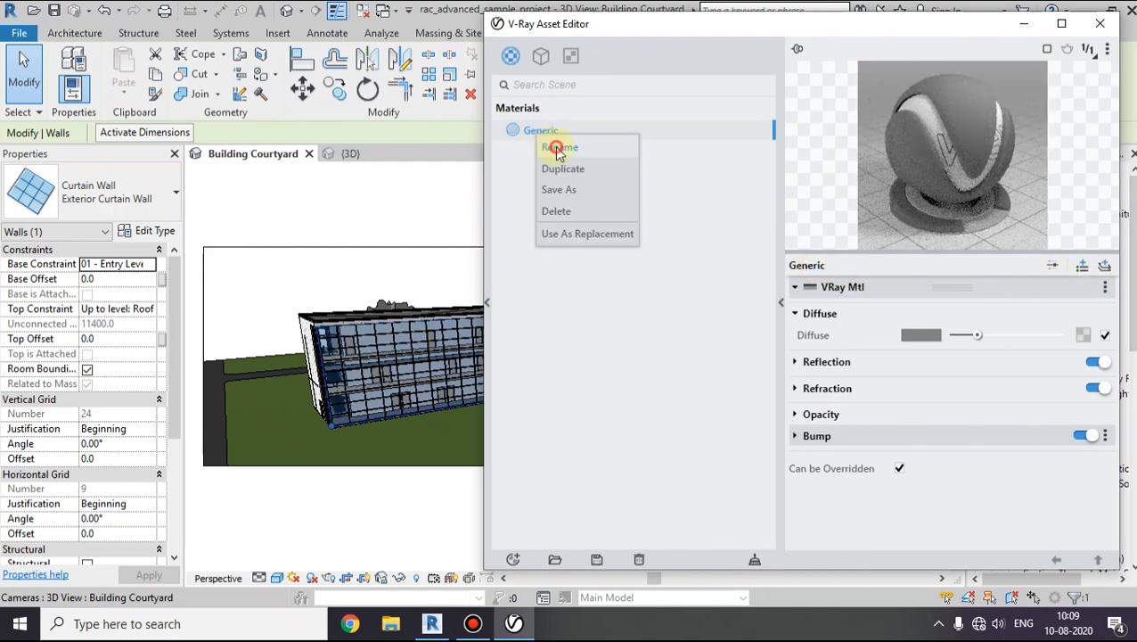
left_click(559, 148)
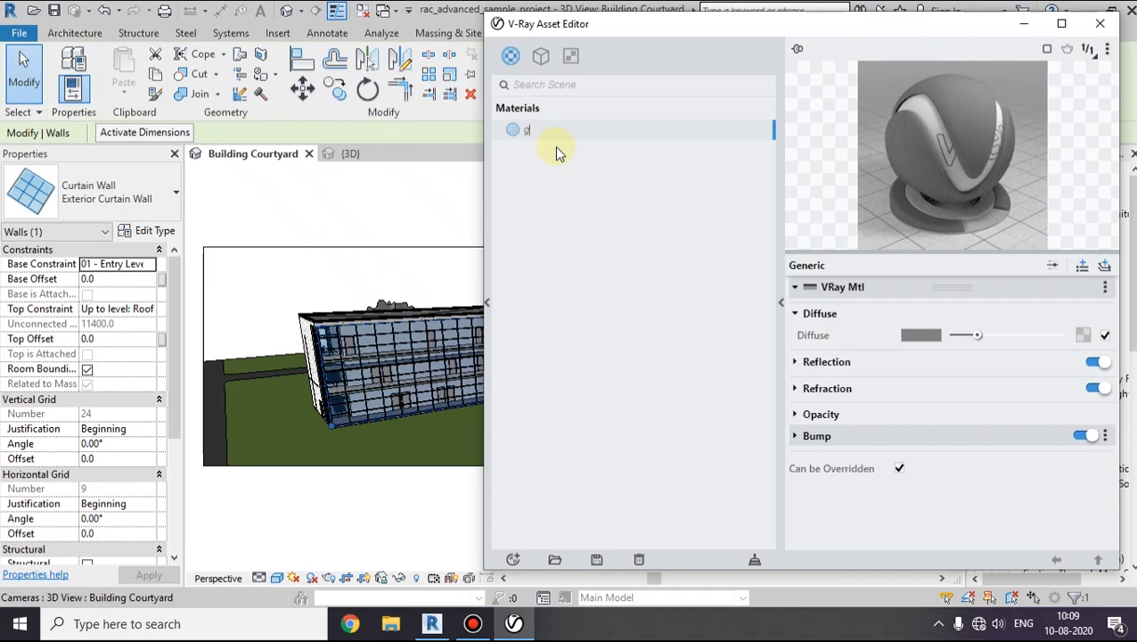
type("glass")
left_click(552, 178)
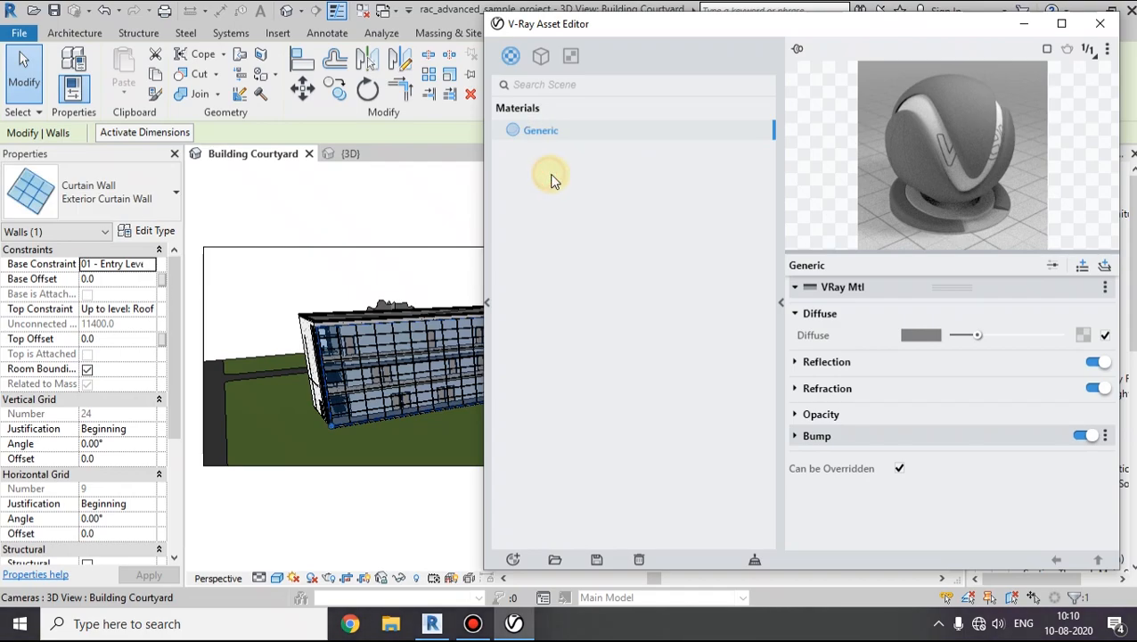
left_click_drag(834, 23, 760, 16)
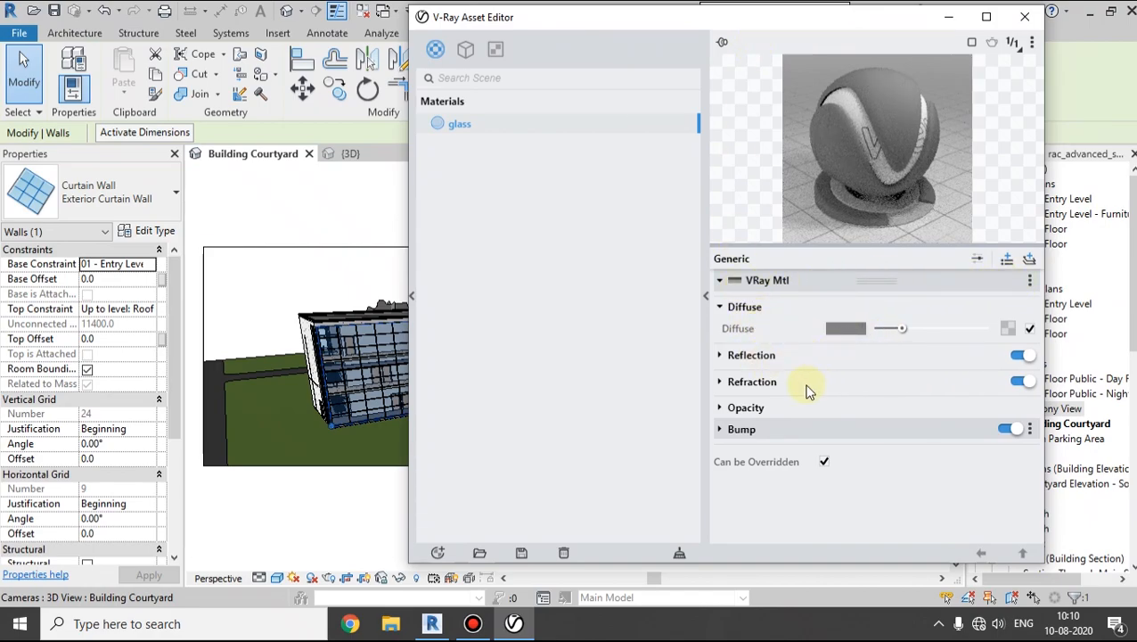
- Set the glass material's diffuse colour to cyan with R 0.087, G 0.779 and B 0.835
left_click(721, 407)
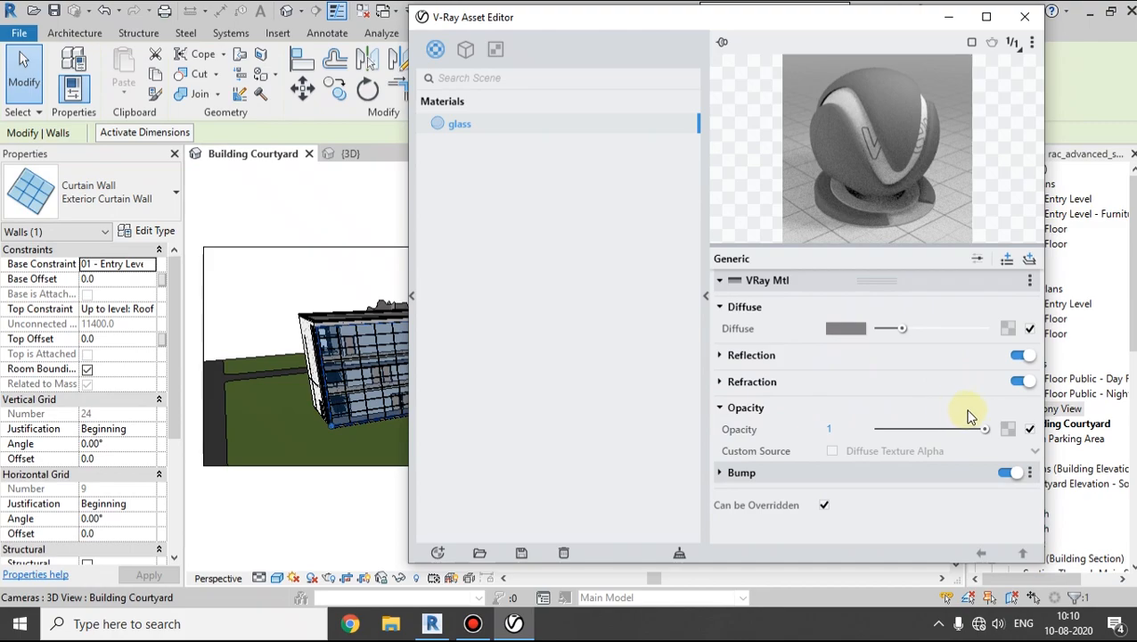
left_click(851, 328)
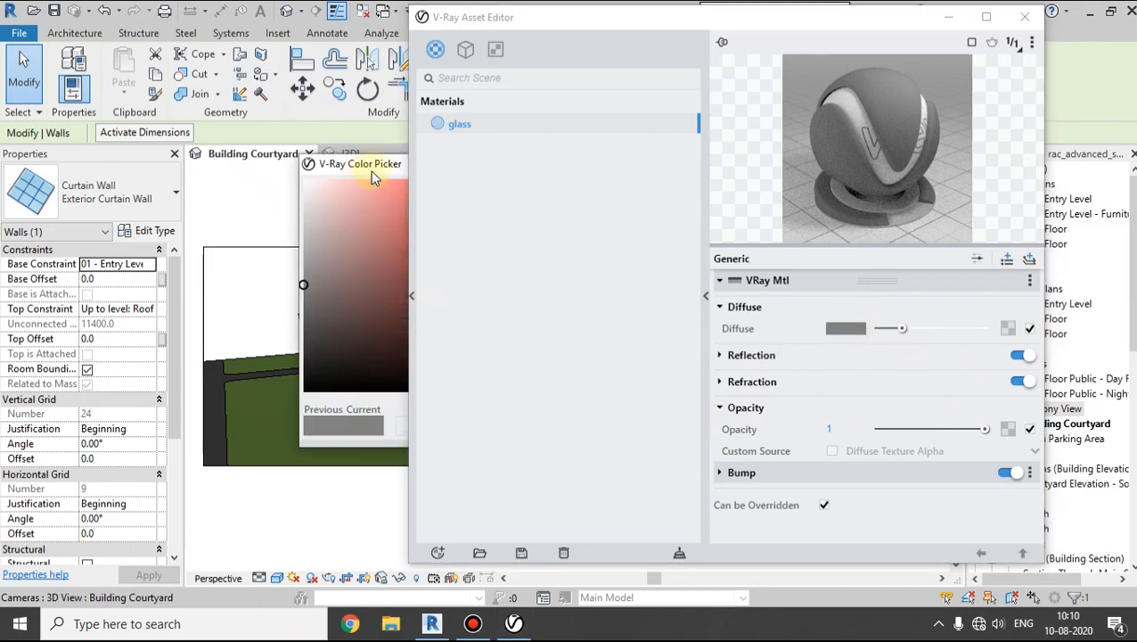
left_click_drag(368, 172, 127, 163)
left_click(287, 278)
left_click(239, 197)
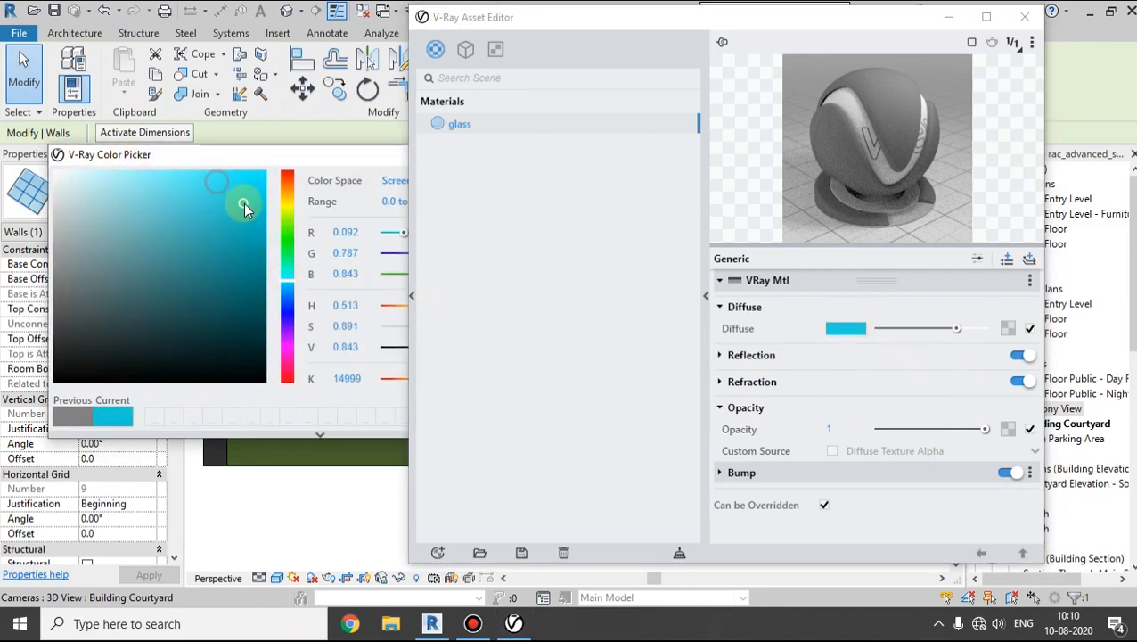
left_click(304, 135)
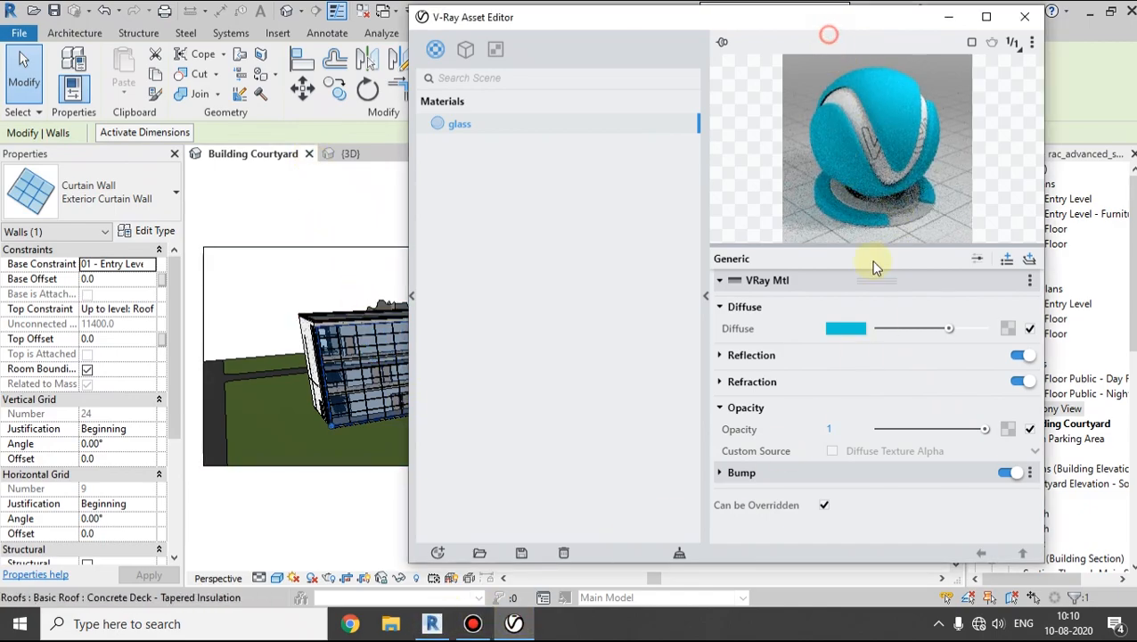
left_click(855, 328)
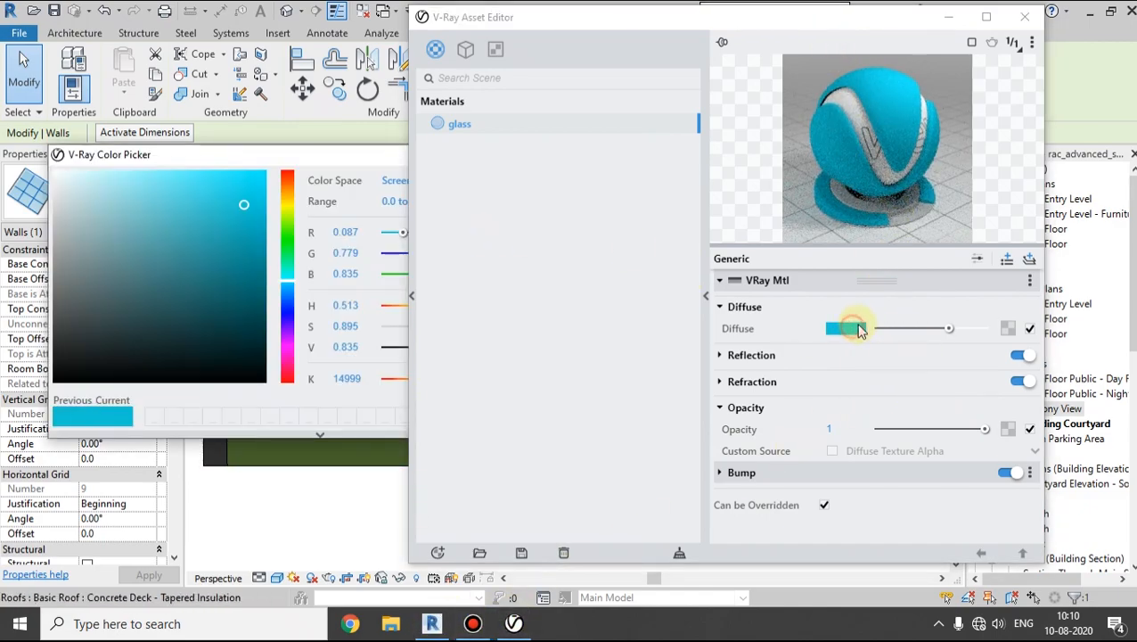
left_click_drag(280, 155, 138, 127)
left_click_drag(400, 131, 283, 134)
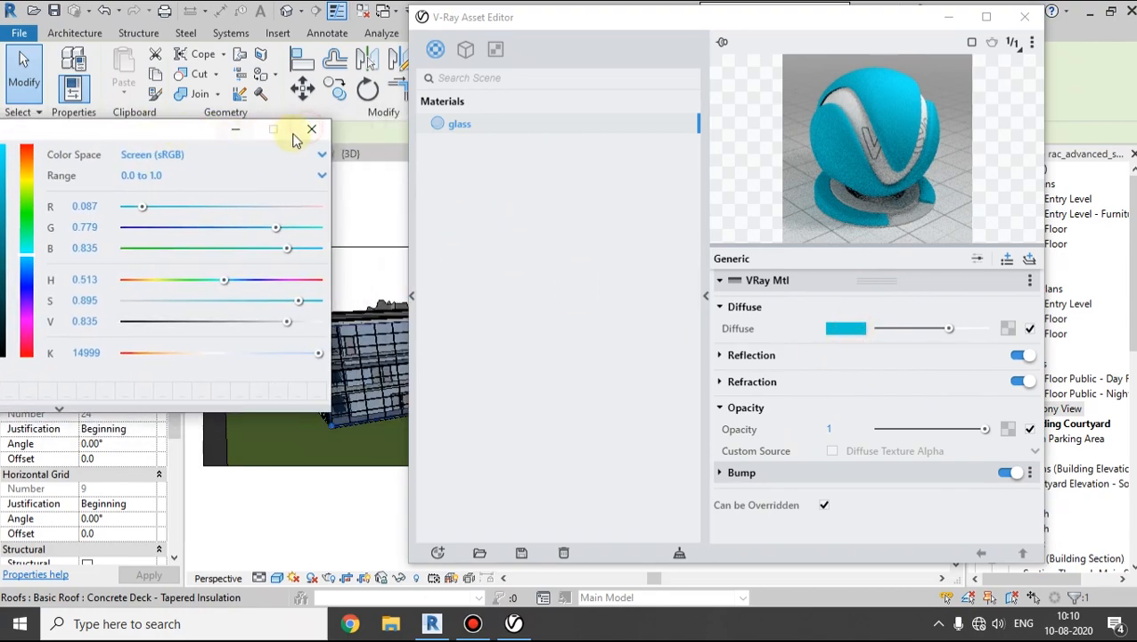
left_click(312, 130)
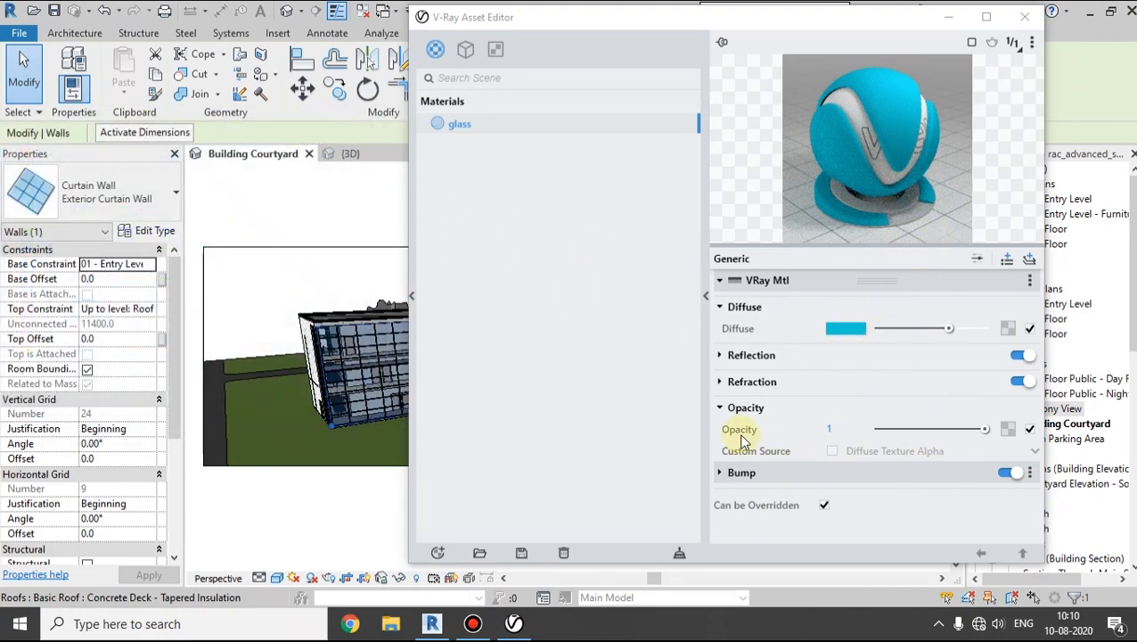
- Set the glass material's opacity to 0.27 and turn off its refraction
left_click_drag(980, 429, 907, 430)
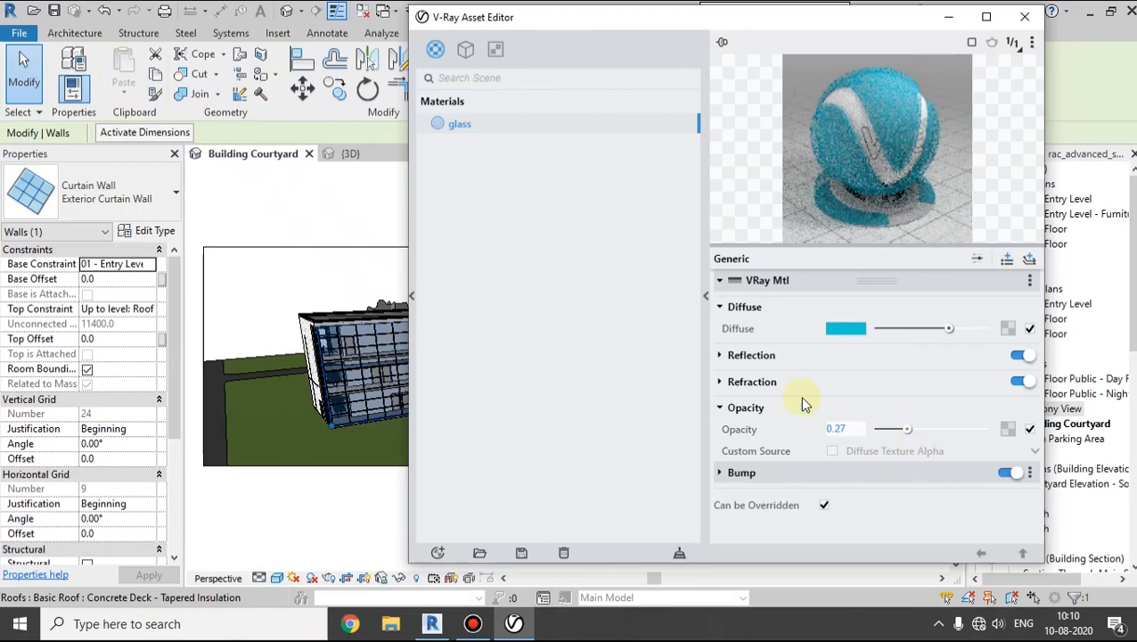
left_click(1022, 380)
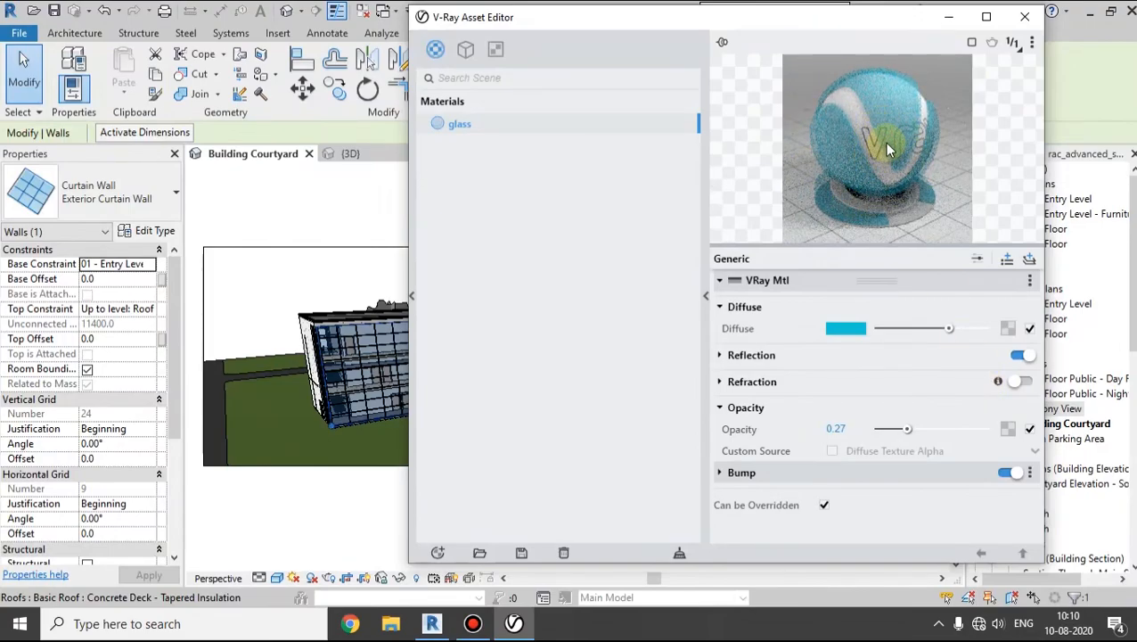
left_click(719, 355)
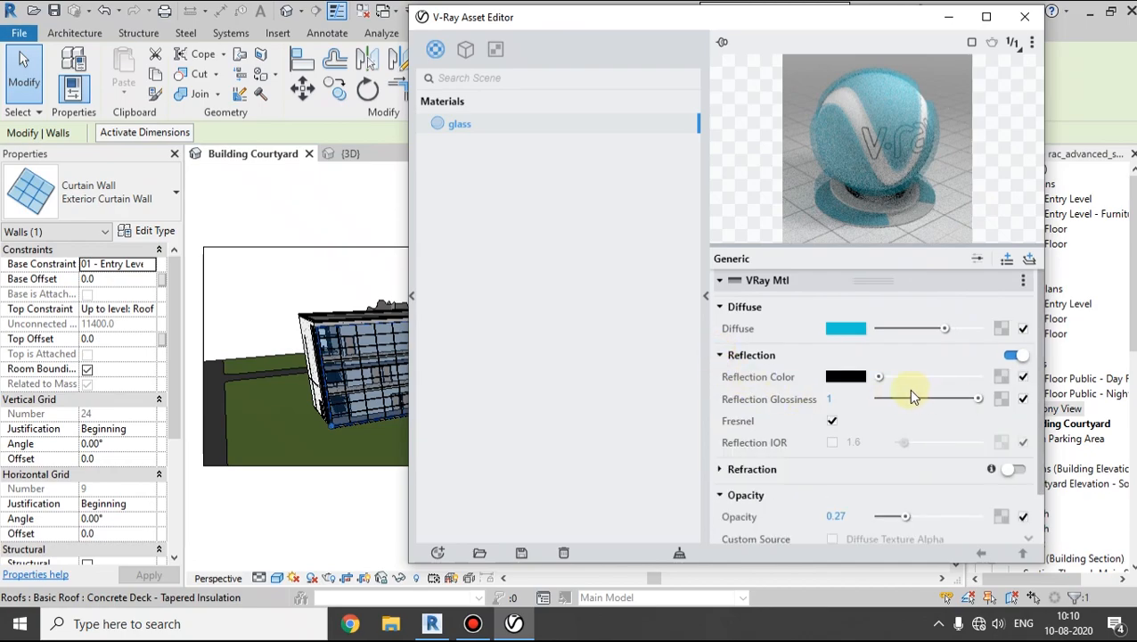
left_click(722, 355)
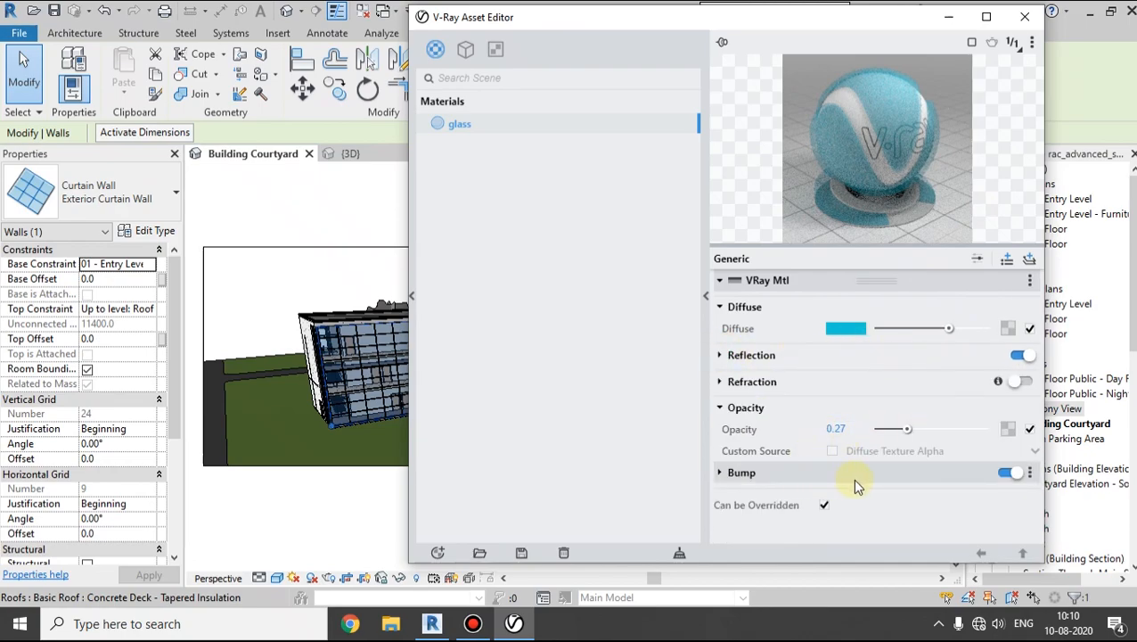
left_click(1008, 473)
left_click(1010, 474)
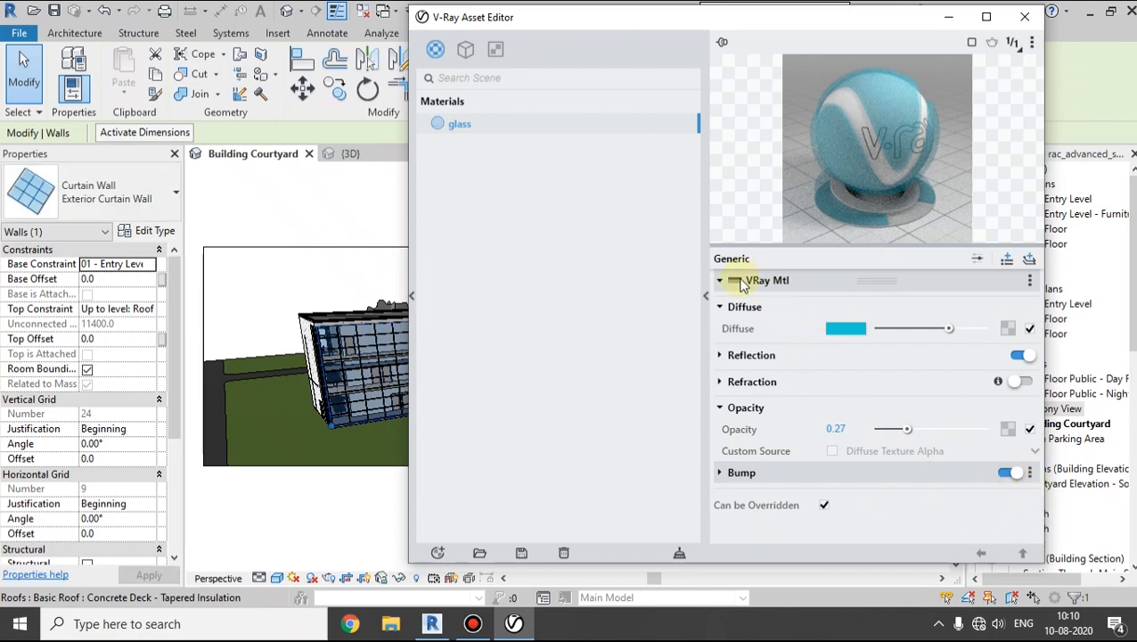
- Compare the basic and advanced settings of the glass material
left_click(980, 260)
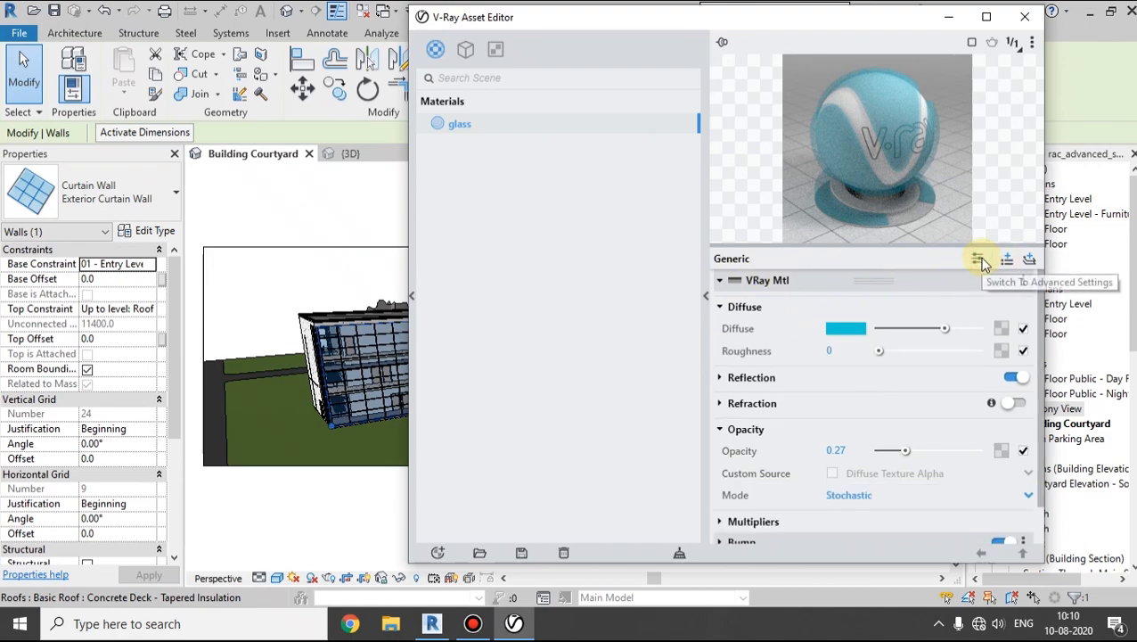
left_click(980, 261)
left_click(981, 260)
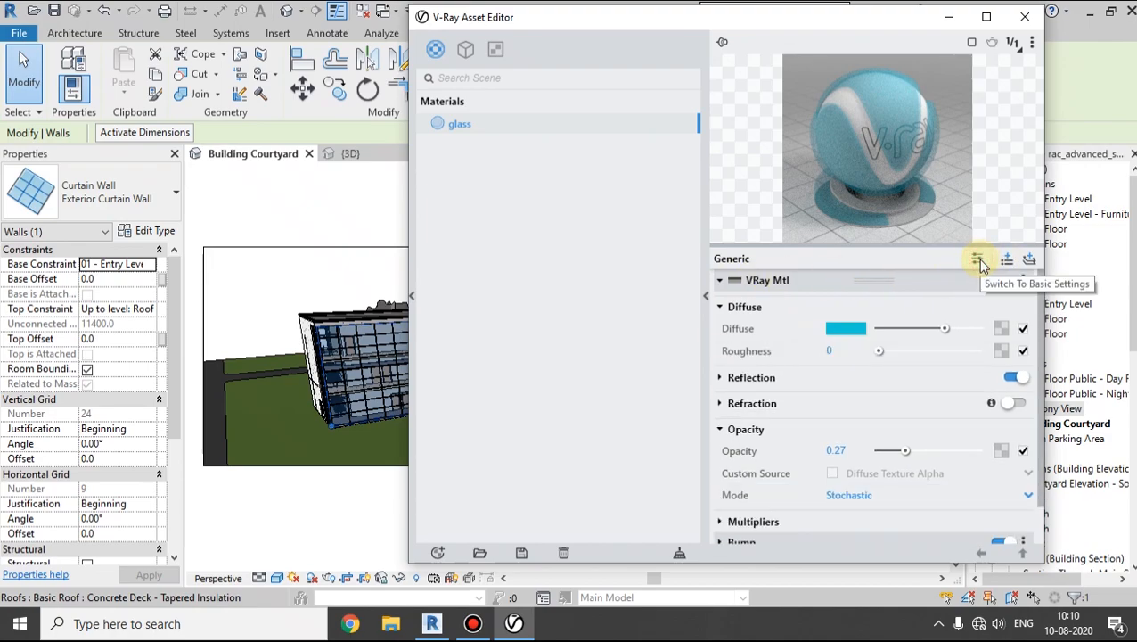
left_click(978, 260)
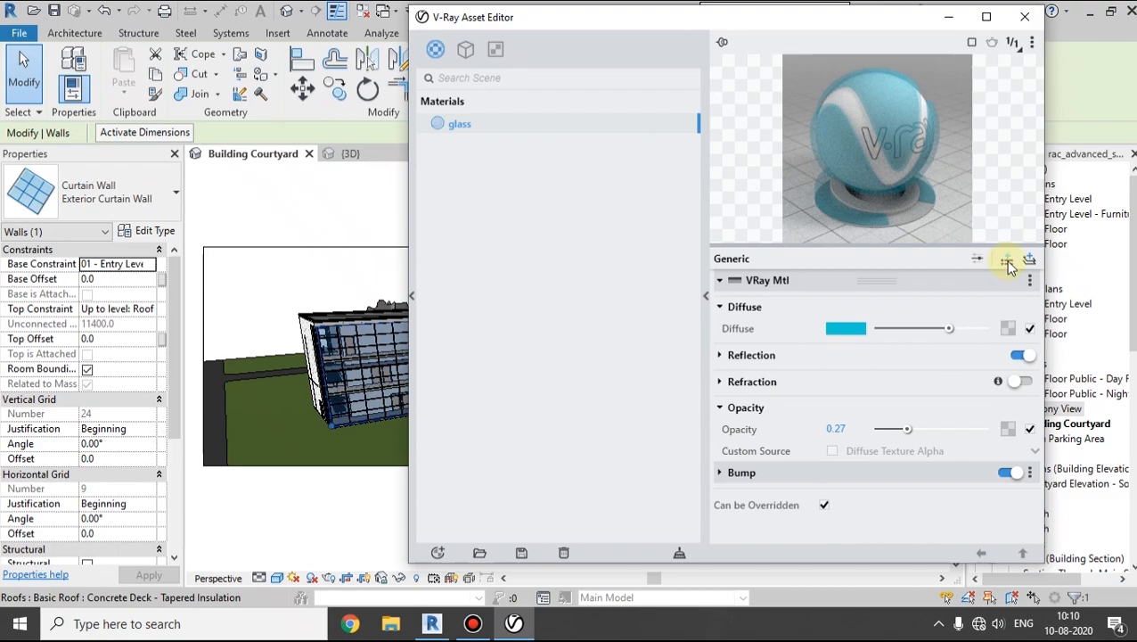
left_click(1031, 280)
left_click(1031, 280)
- Expand the glass material's bump, reflection and refraction parameters and lower its opacity to 0.15
left_click(888, 281)
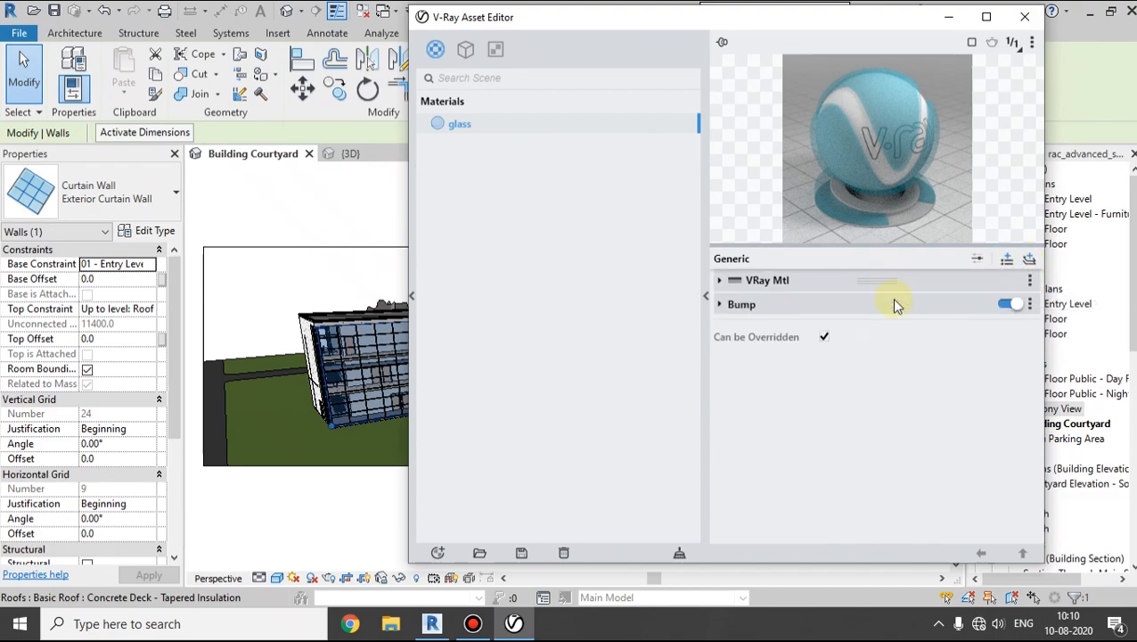
left_click(716, 305)
left_click(720, 280)
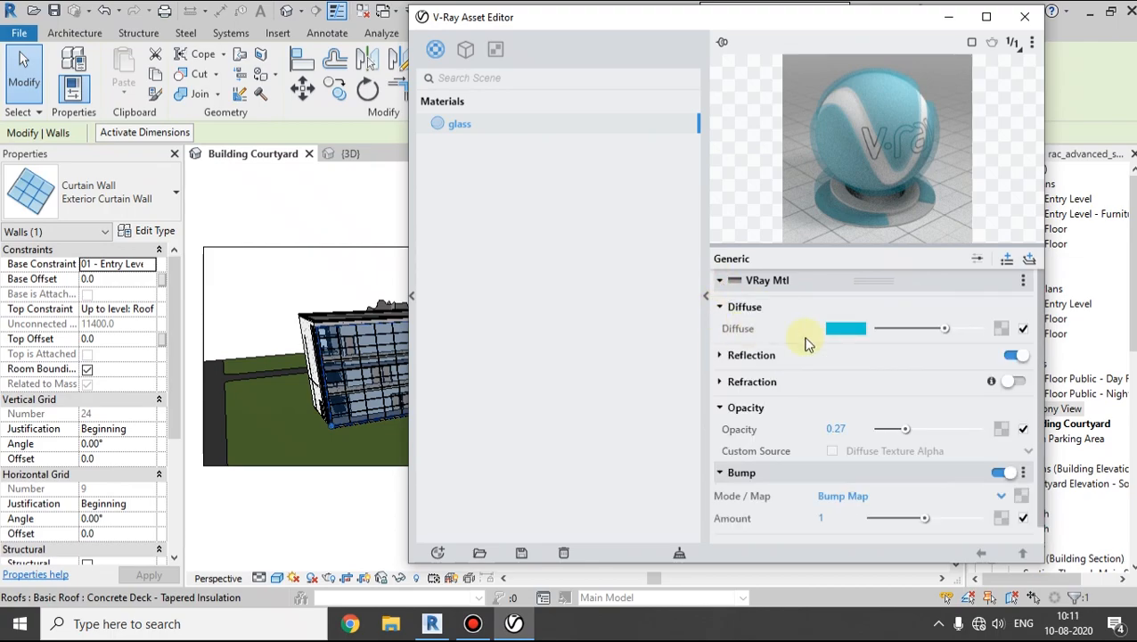
left_click(719, 356)
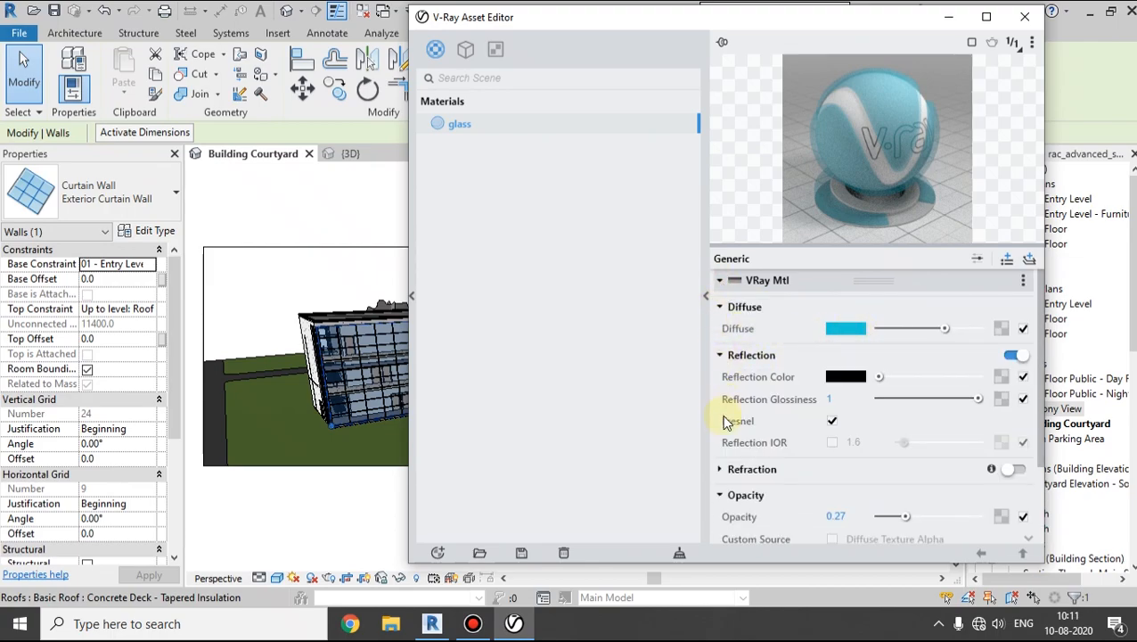
left_click(720, 470)
scroll(807, 403, "down", 1)
scroll(805, 403, "down", 4)
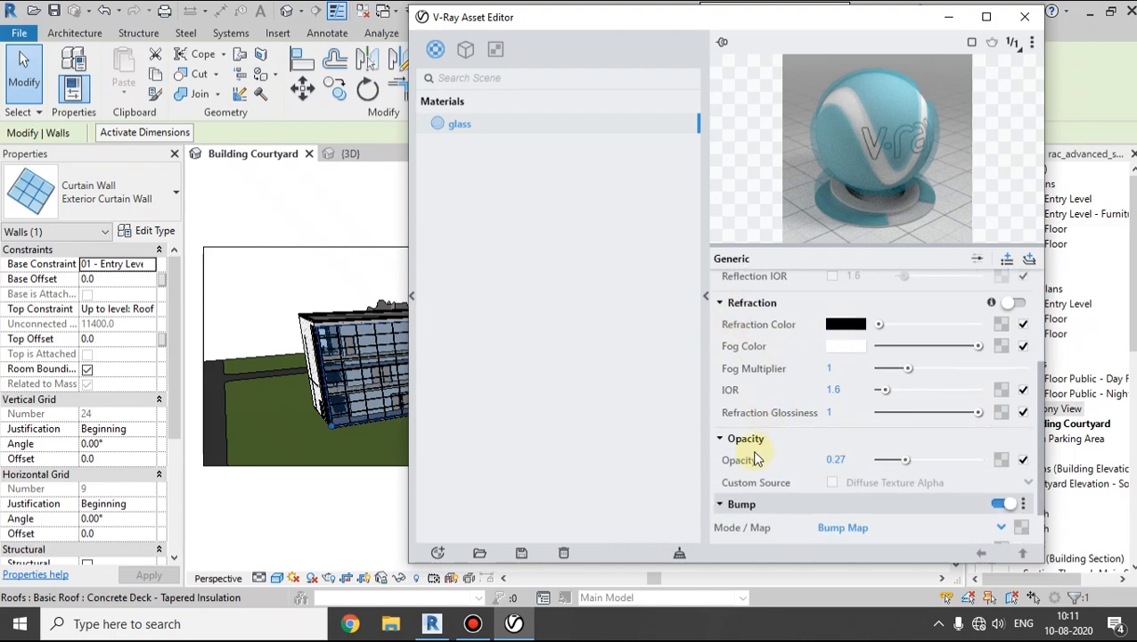
left_click_drag(905, 465, 896, 467)
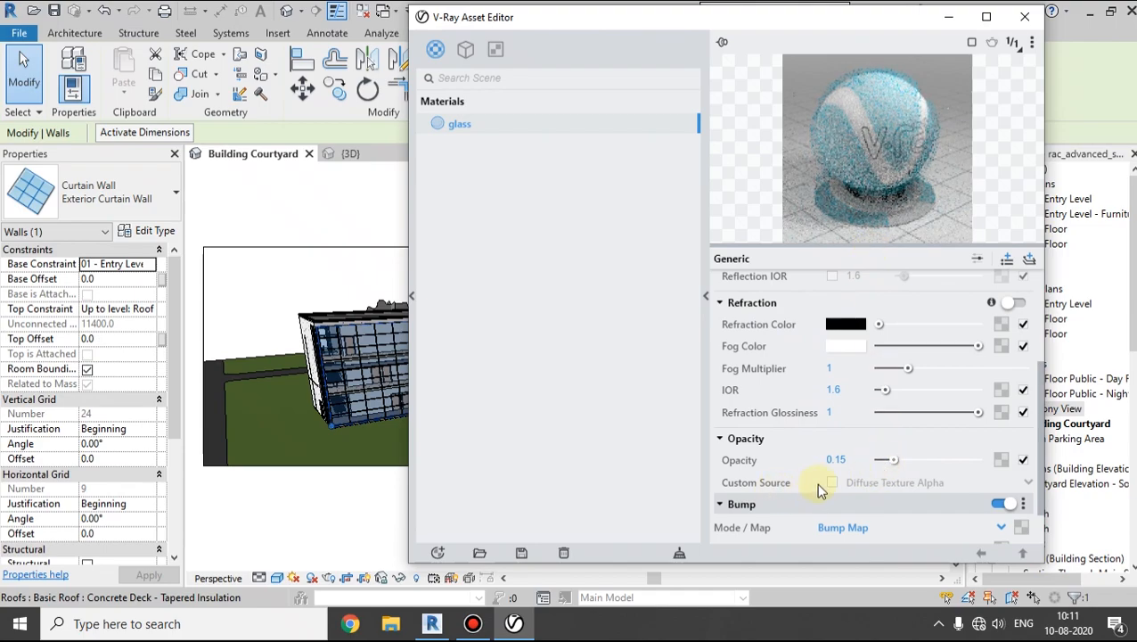
- Review the glass material's reflection and refraction parameters, then close the V-Ray Asset Editor
scroll(770, 403, "up", 1)
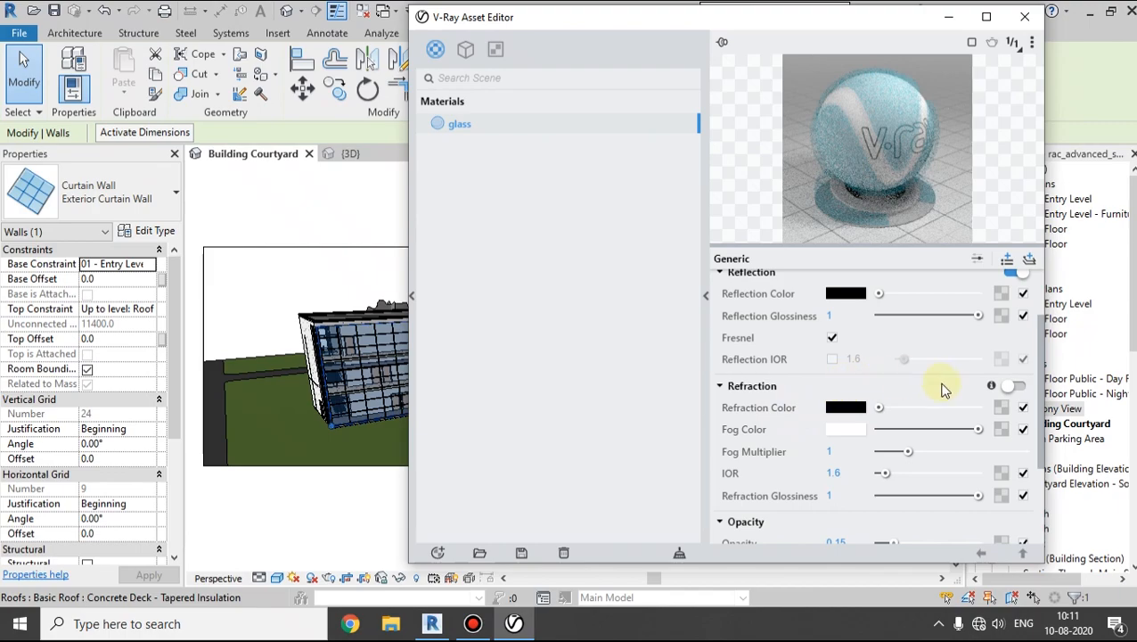
scroll(836, 383, "up", 2)
scroll(781, 362, "down", 2)
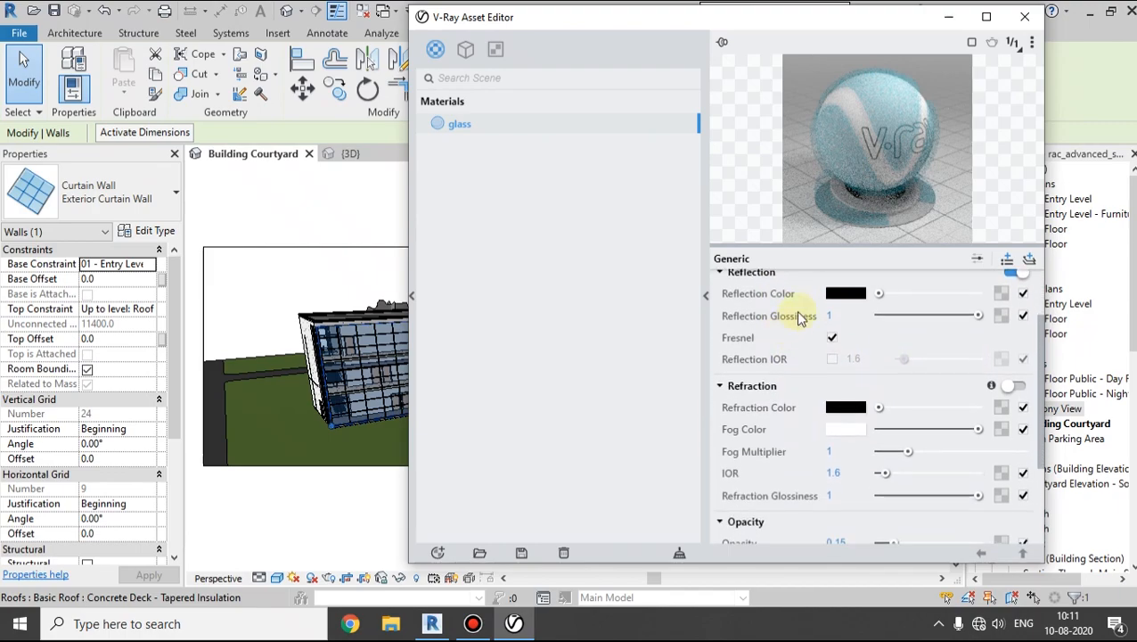
scroll(860, 272, "up", 2)
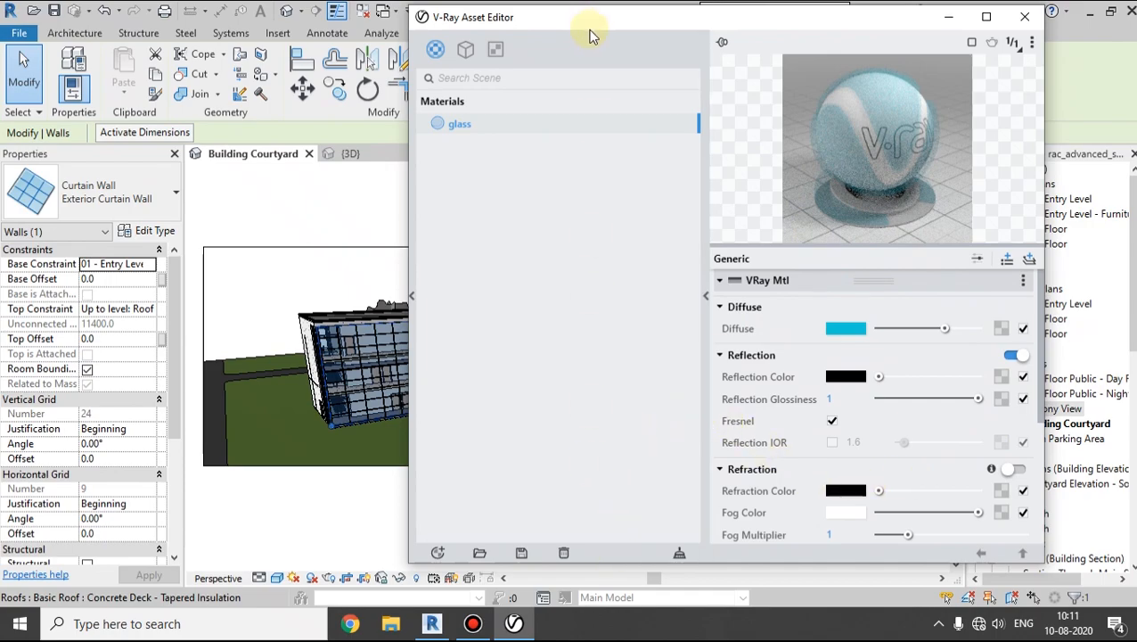
left_click_drag(599, 29, 577, 78)
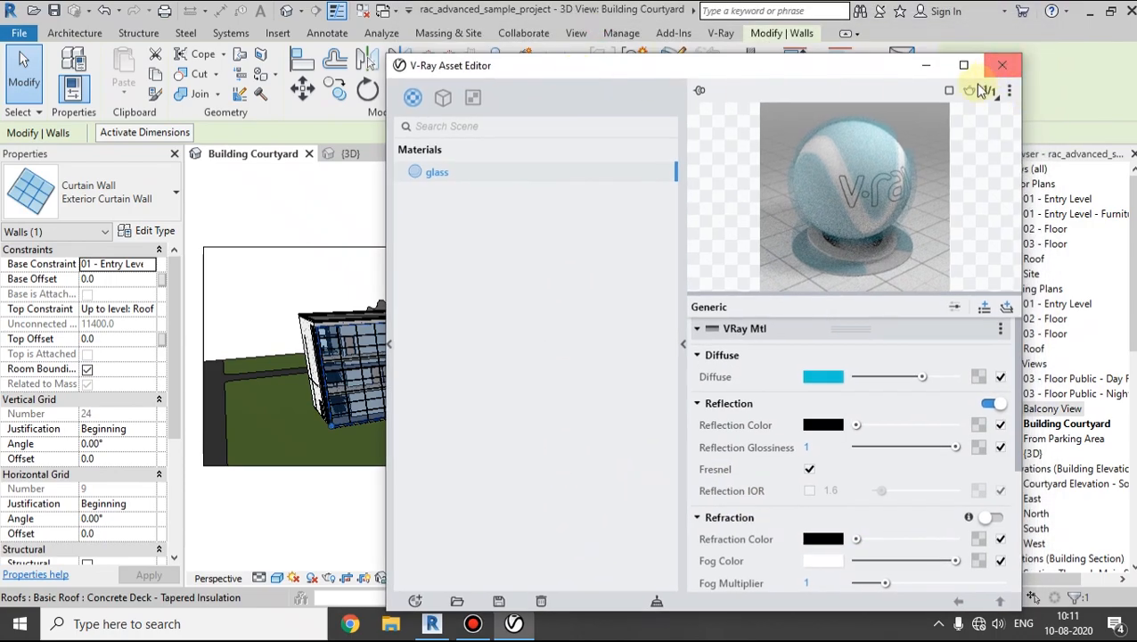
left_click(1008, 65)
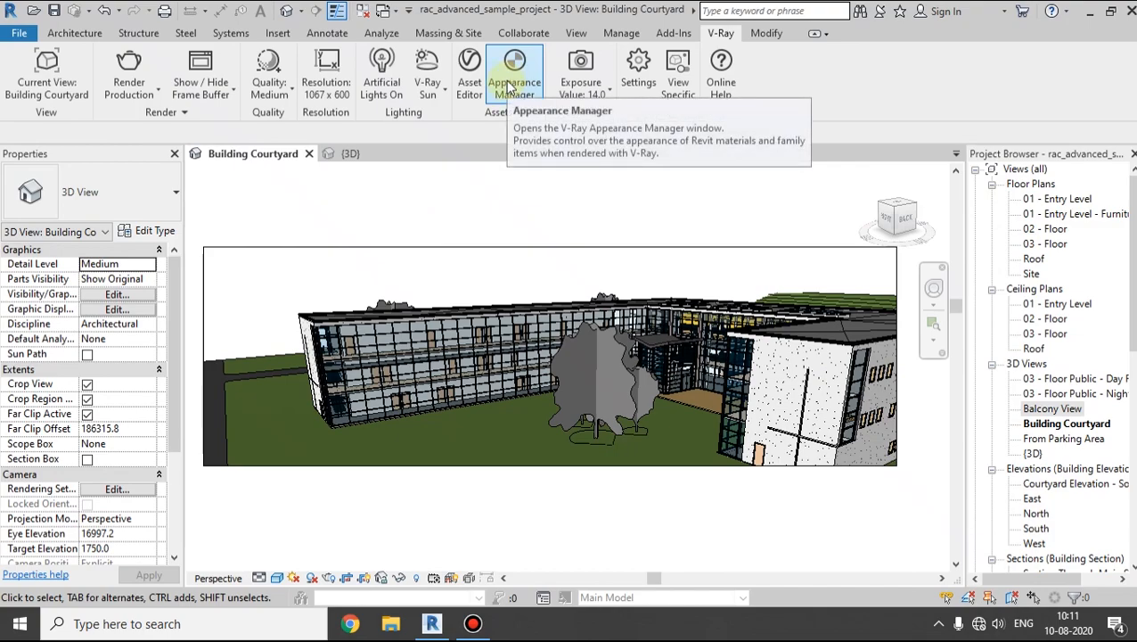
- Open the V-Ray Appearance Manager and look through its materials, objects and global overrides
left_click(506, 84)
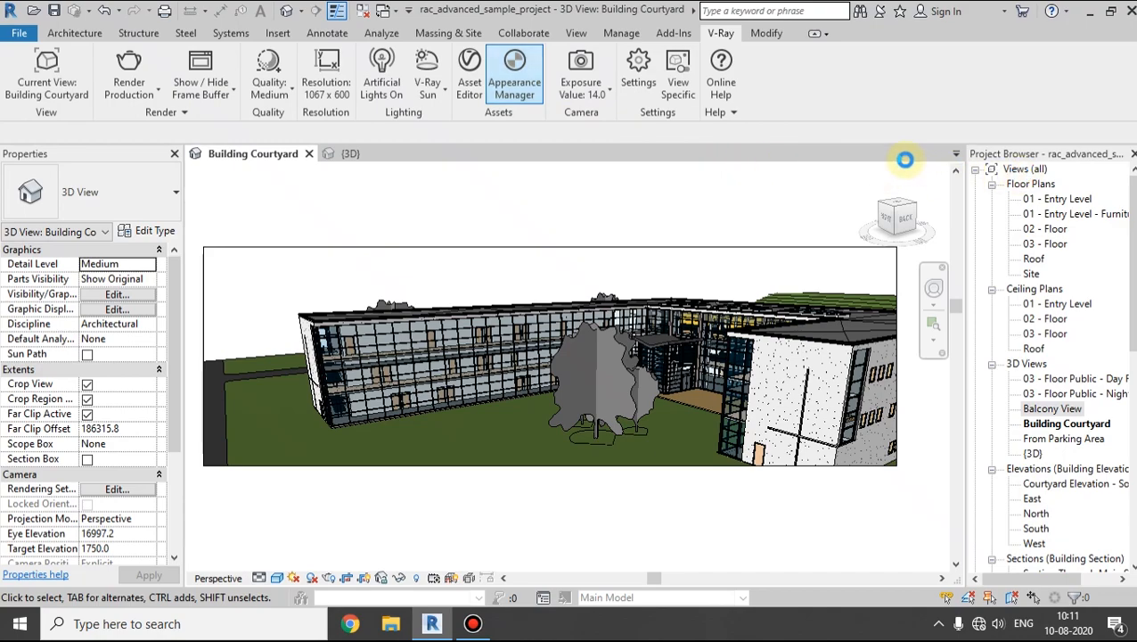
left_click_drag(588, 49, 909, 44)
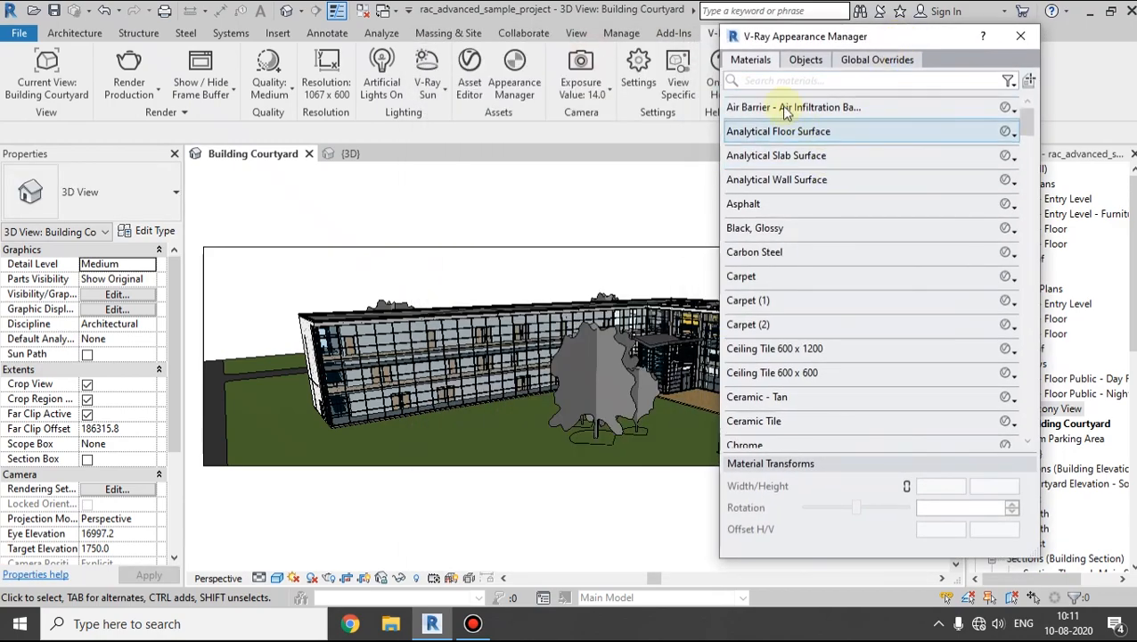
scroll(1023, 256, "down", 3)
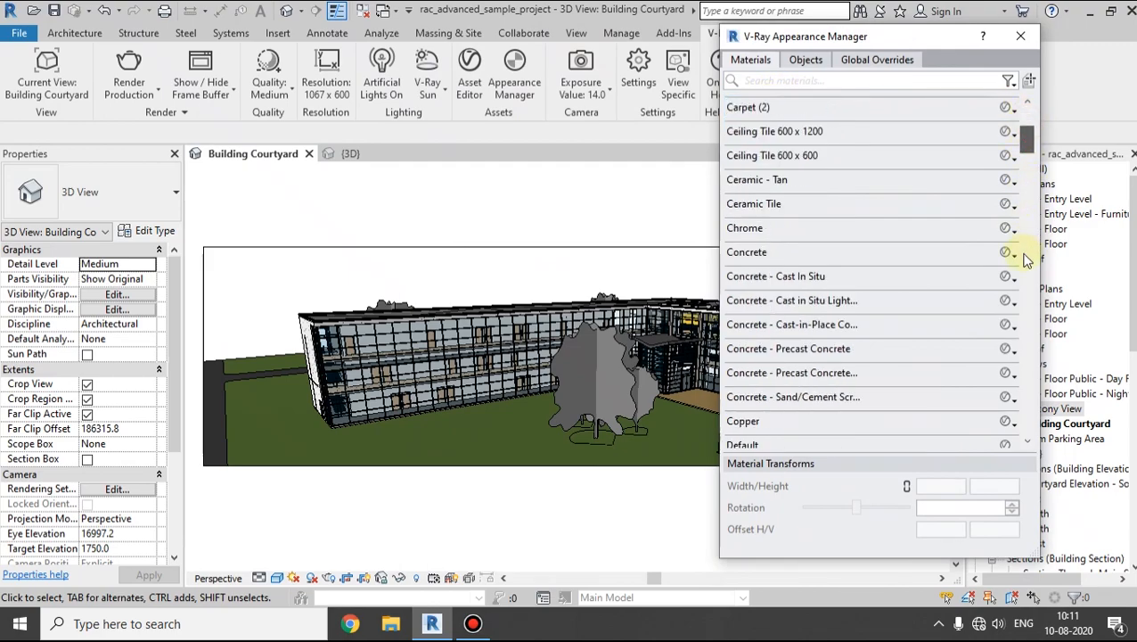
scroll(1016, 366, "down", 15)
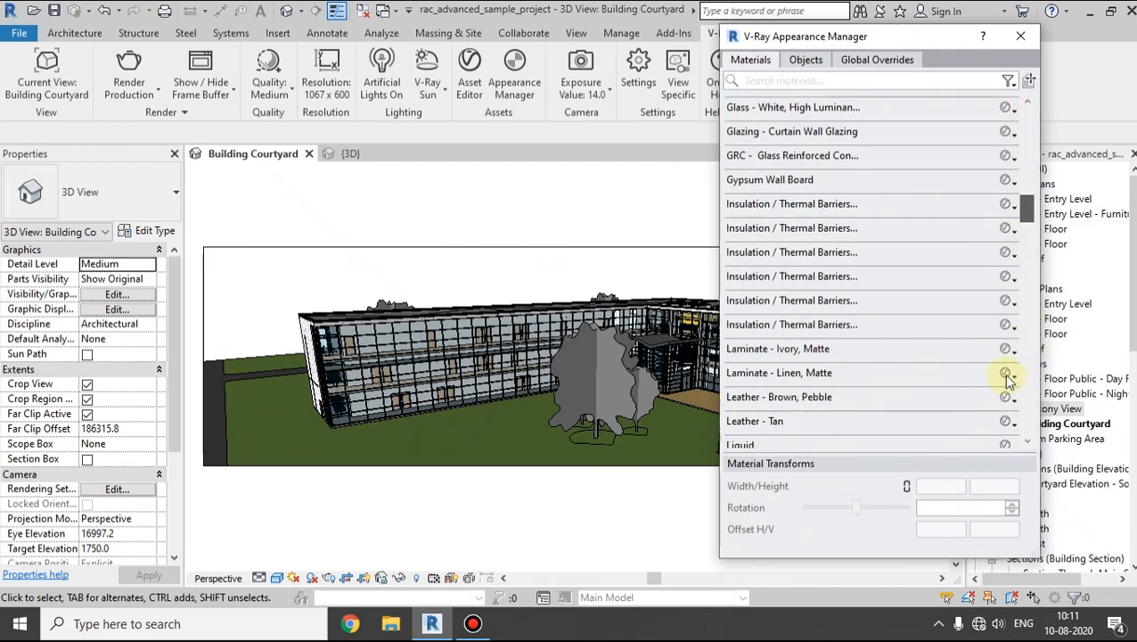
left_click(807, 60)
scroll(1021, 133, "down", 10)
scroll(1025, 254, "down", 5)
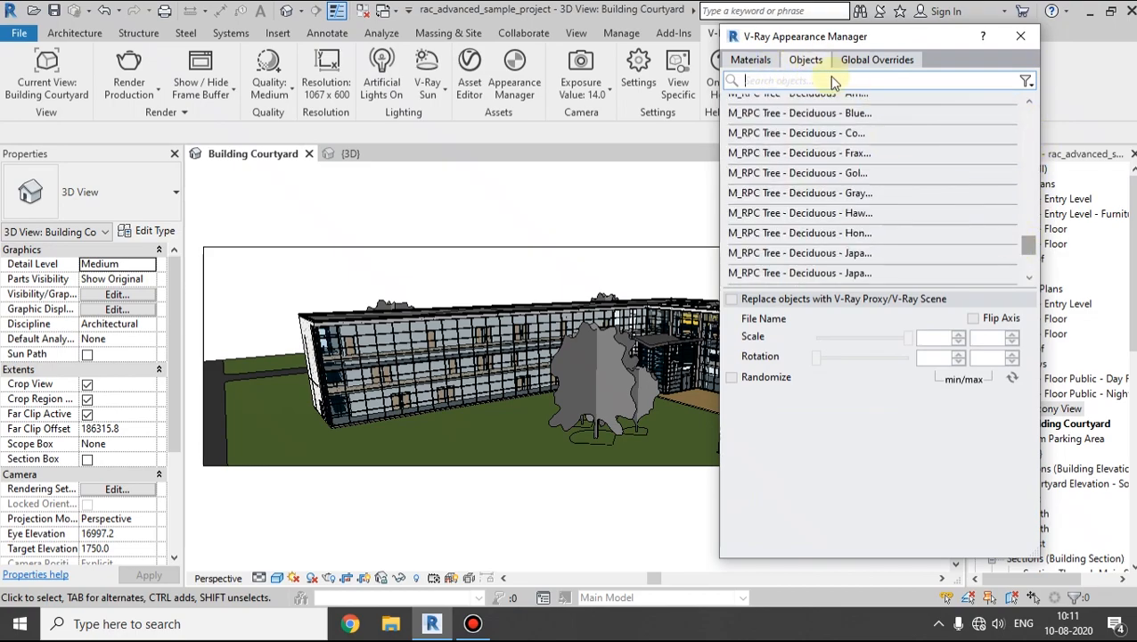
left_click(881, 63)
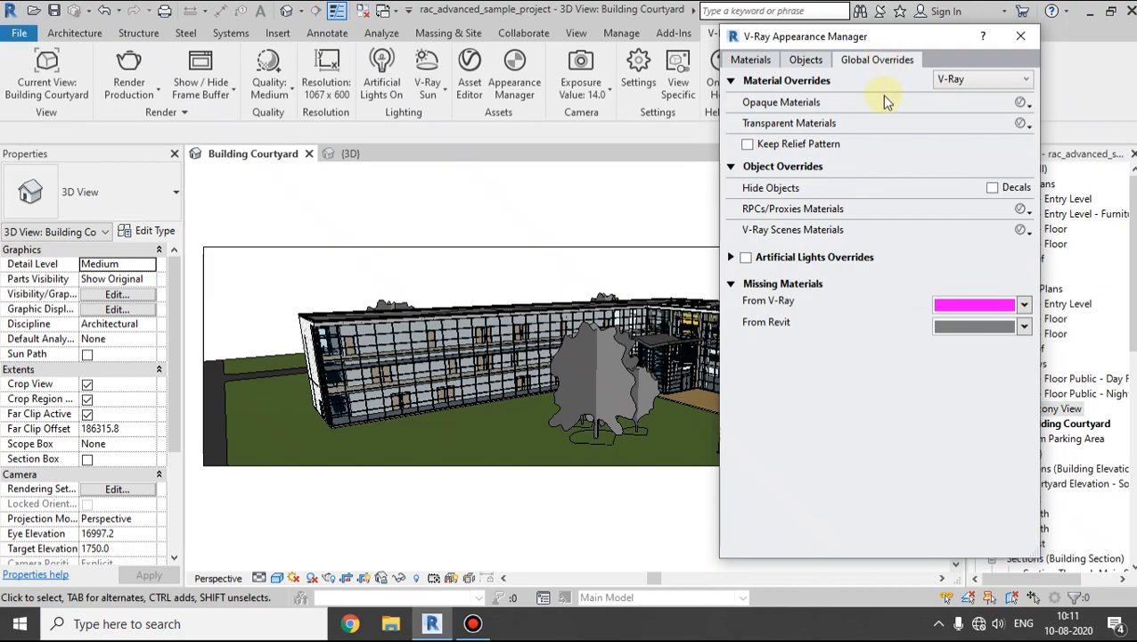
- Search the Revit materials for "glass" and assign the V-Ray material glass to the Glass material
left_click(747, 62)
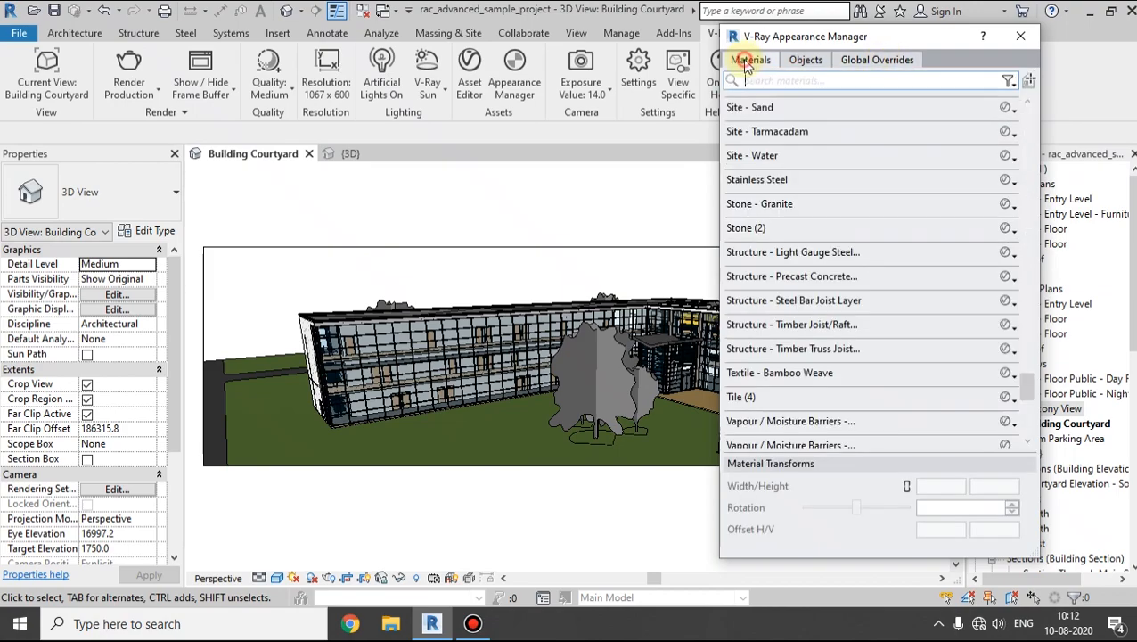
left_click(747, 80)
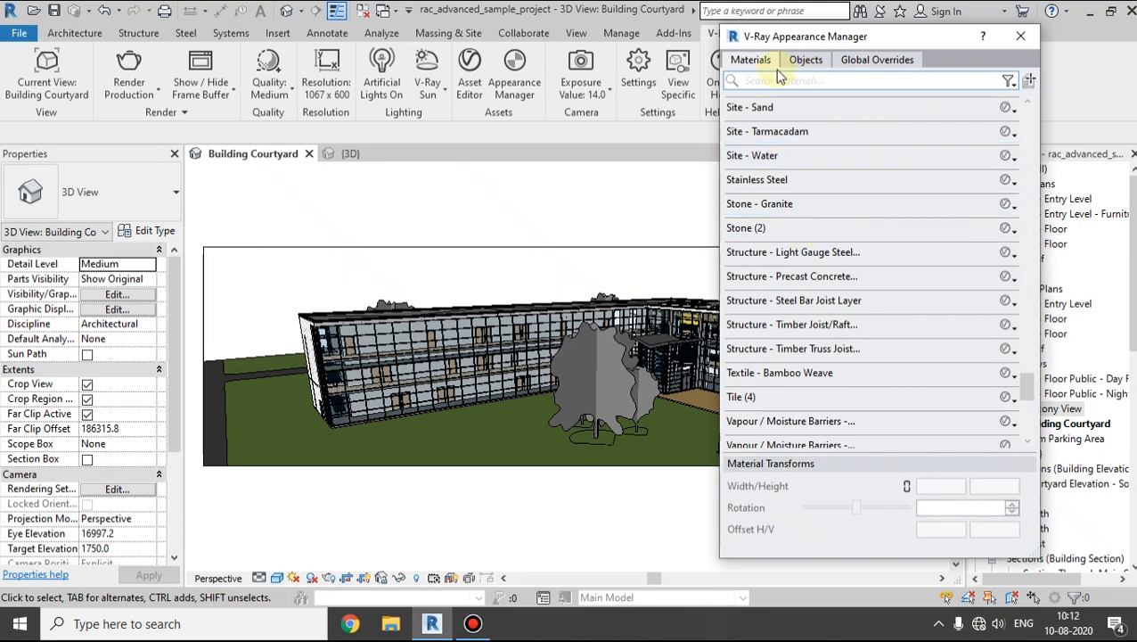
type("glass")
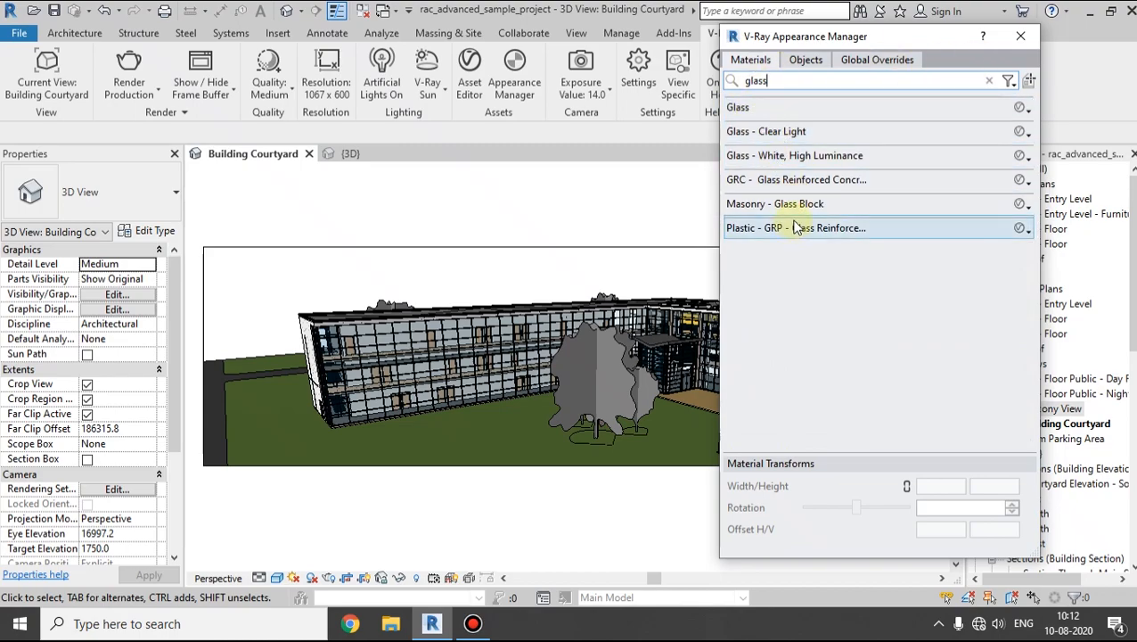
right_click(1016, 114)
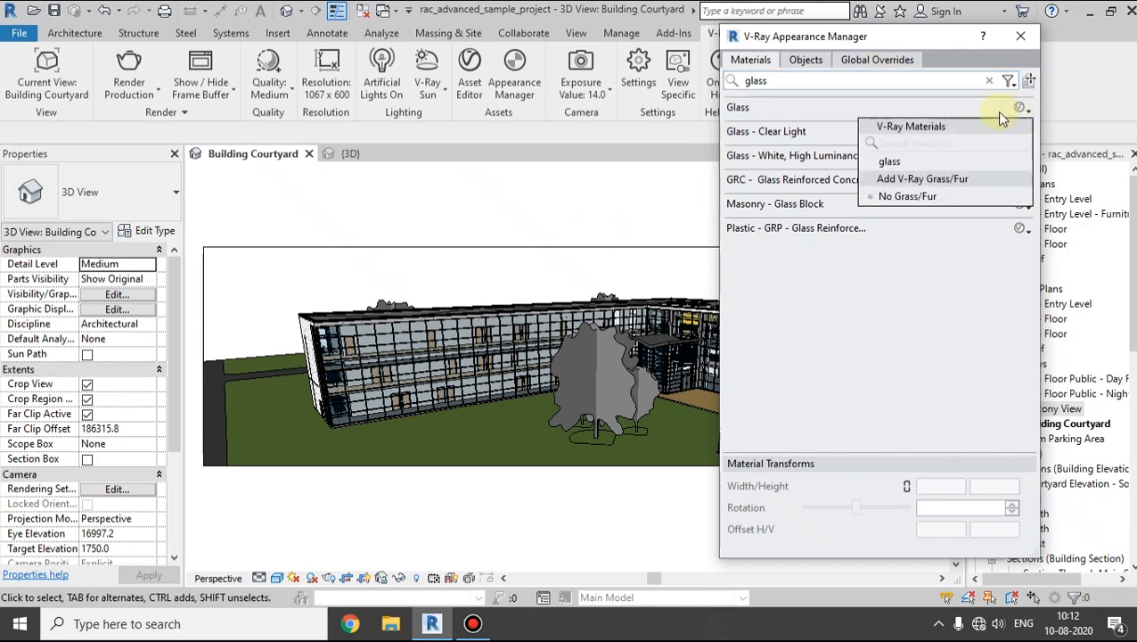
left_click(888, 164)
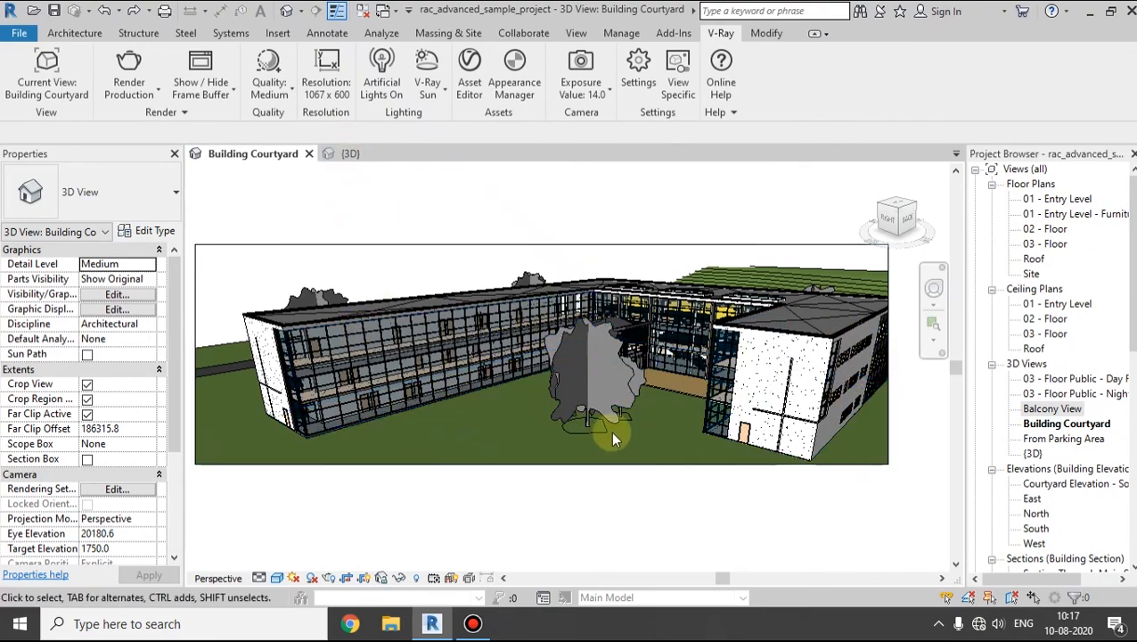
- Switch to the {3D} view and select the site topography
left_click(352, 153)
scroll(536, 360, "down", 8)
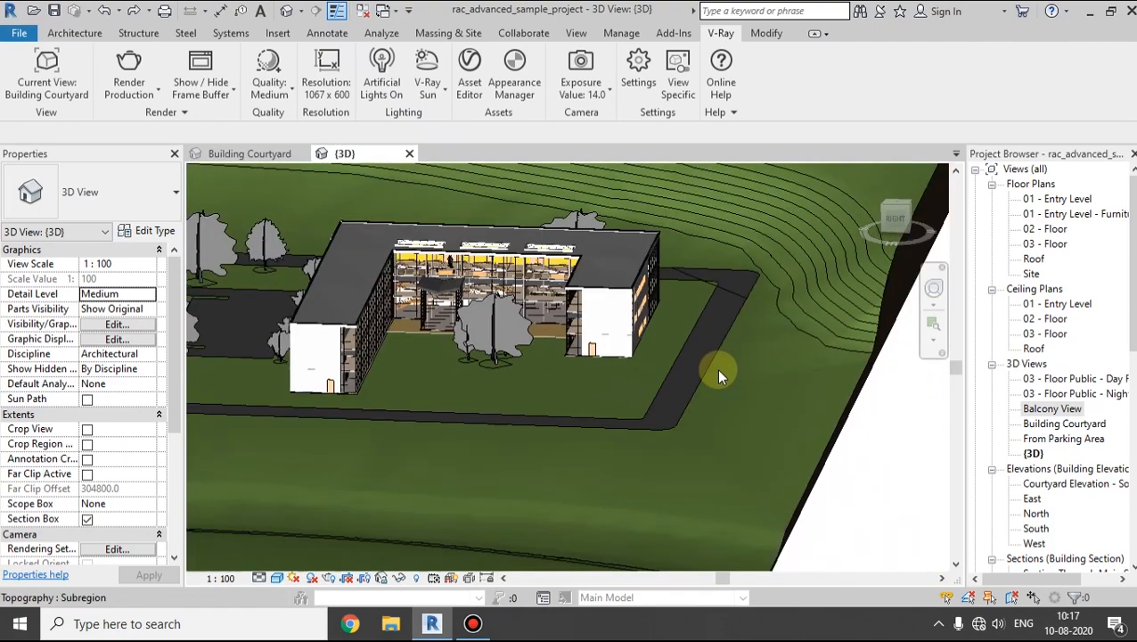
left_click(824, 432)
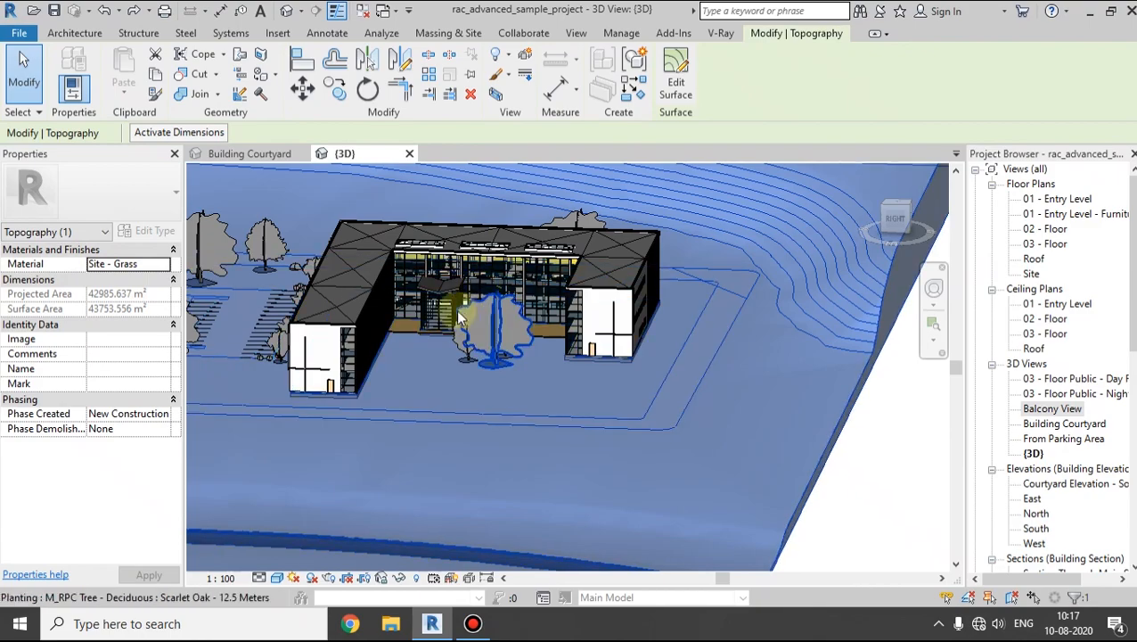
- Render the {3D} view with Revit's own renderer and collapse the warnings in the progress window
left_click(577, 34)
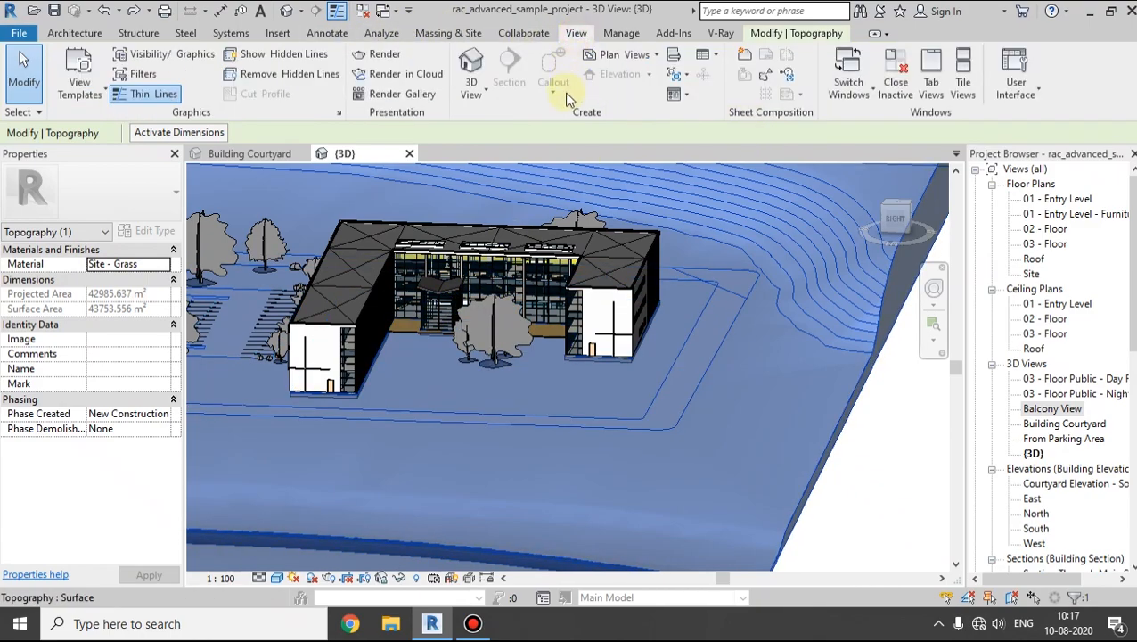
left_click(373, 53)
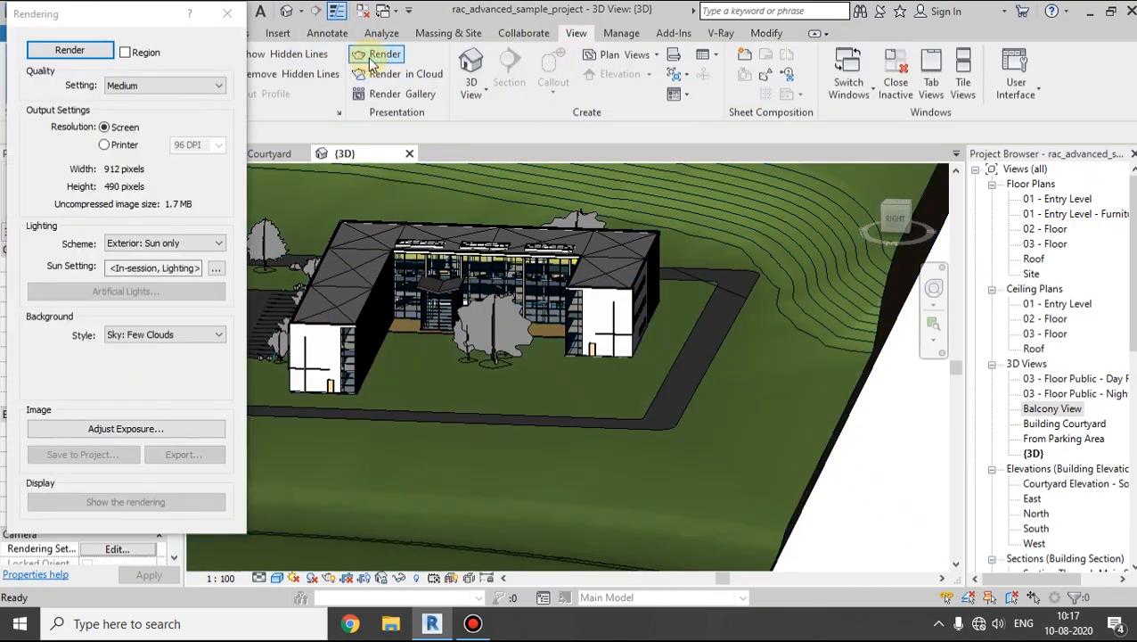
left_click(54, 53)
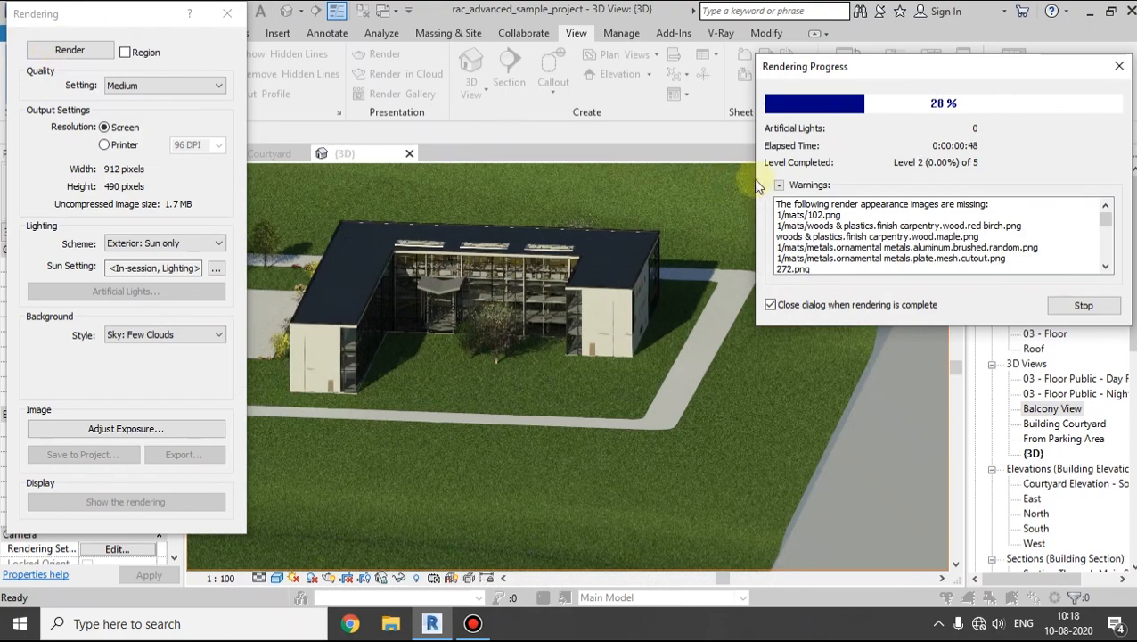
left_click(779, 185)
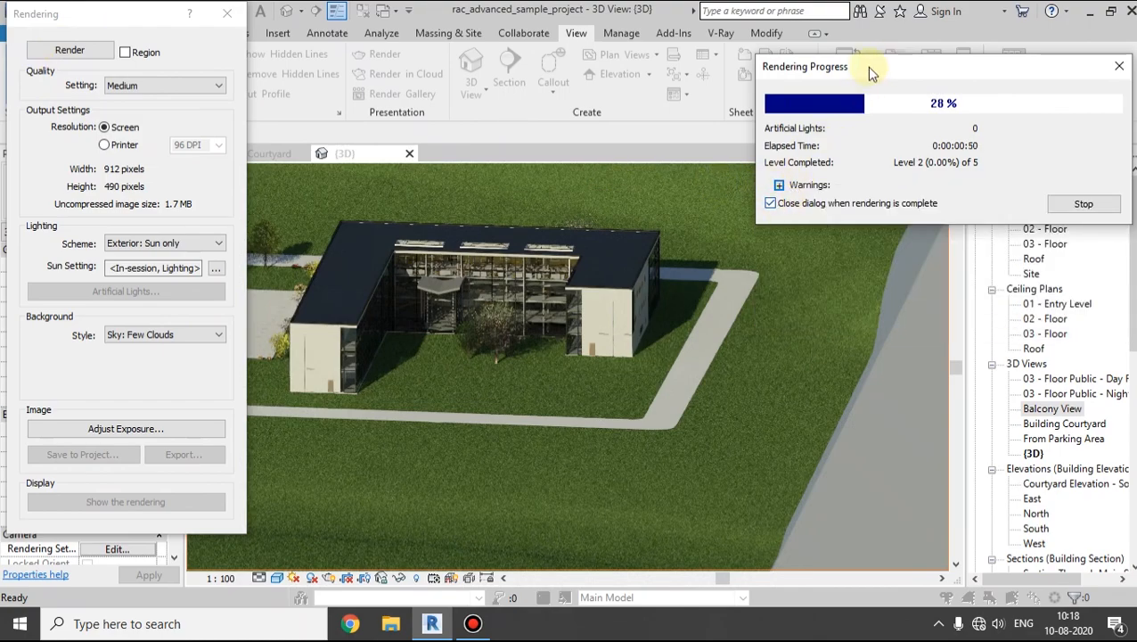
left_click_drag(879, 75, 854, 383)
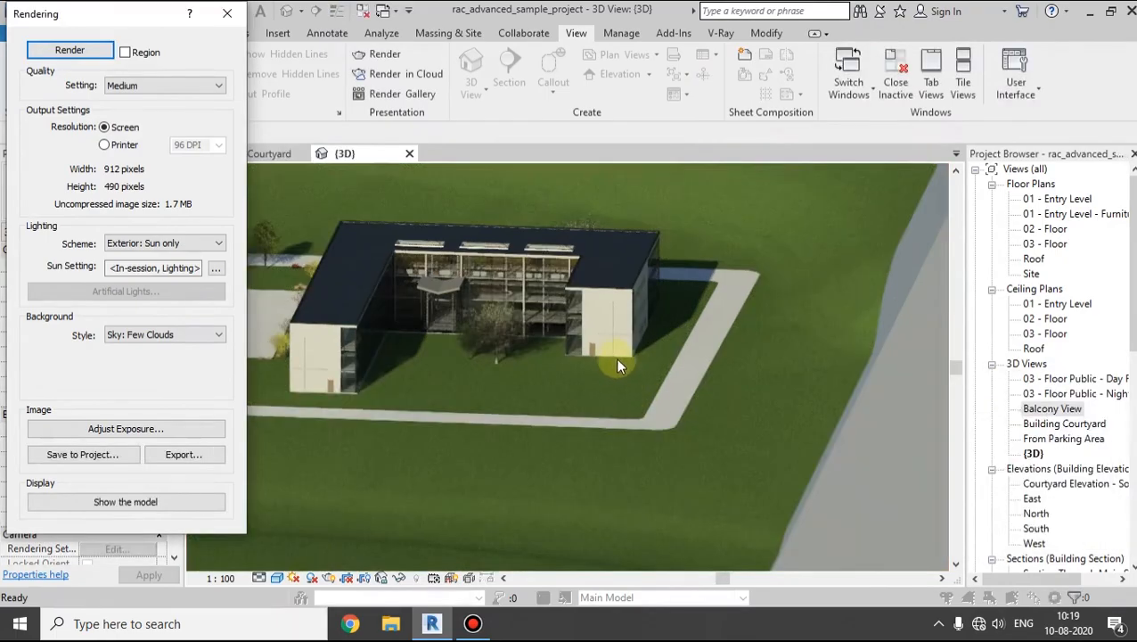
- Export the rendering to the Desktop as a JPEG named {3D} and close the Rendering dialog
left_click(187, 458)
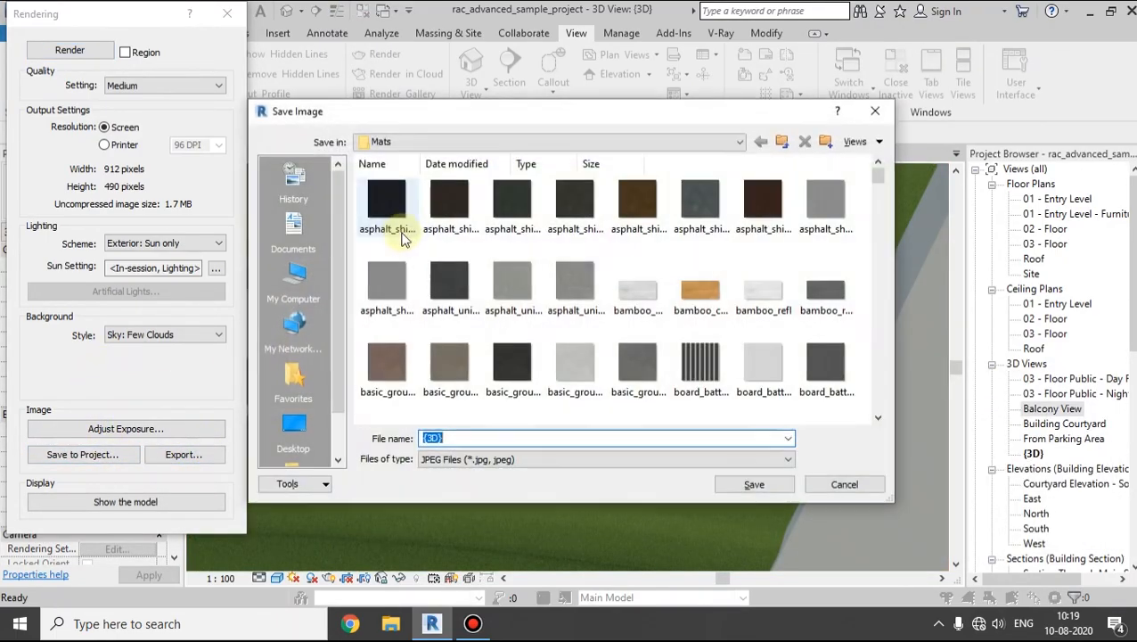
left_click(293, 427)
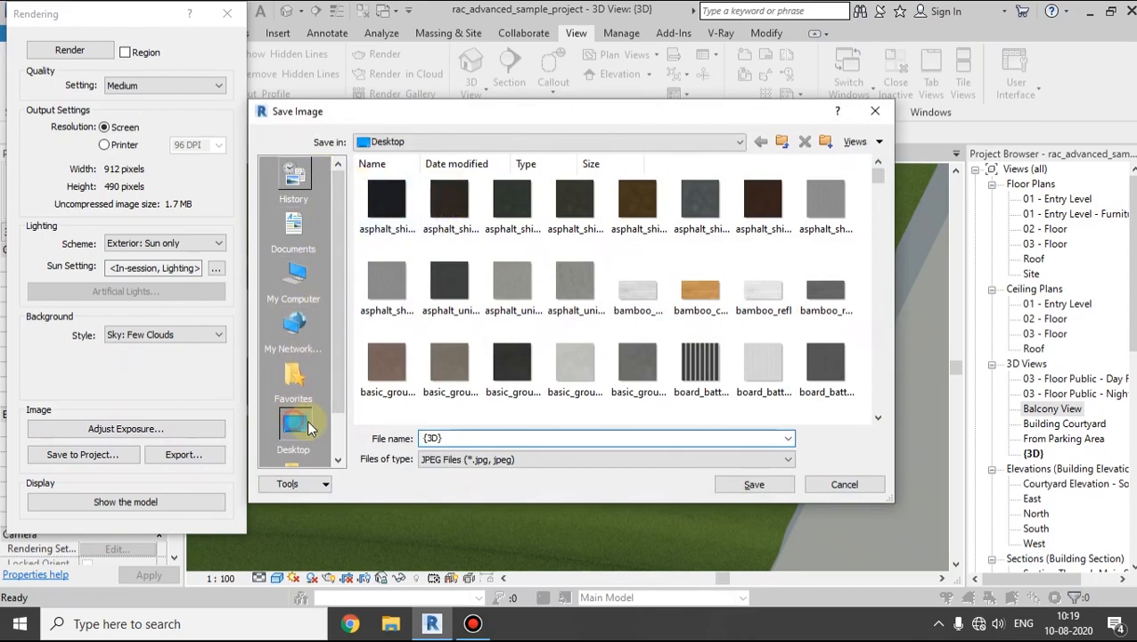
left_click(754, 484)
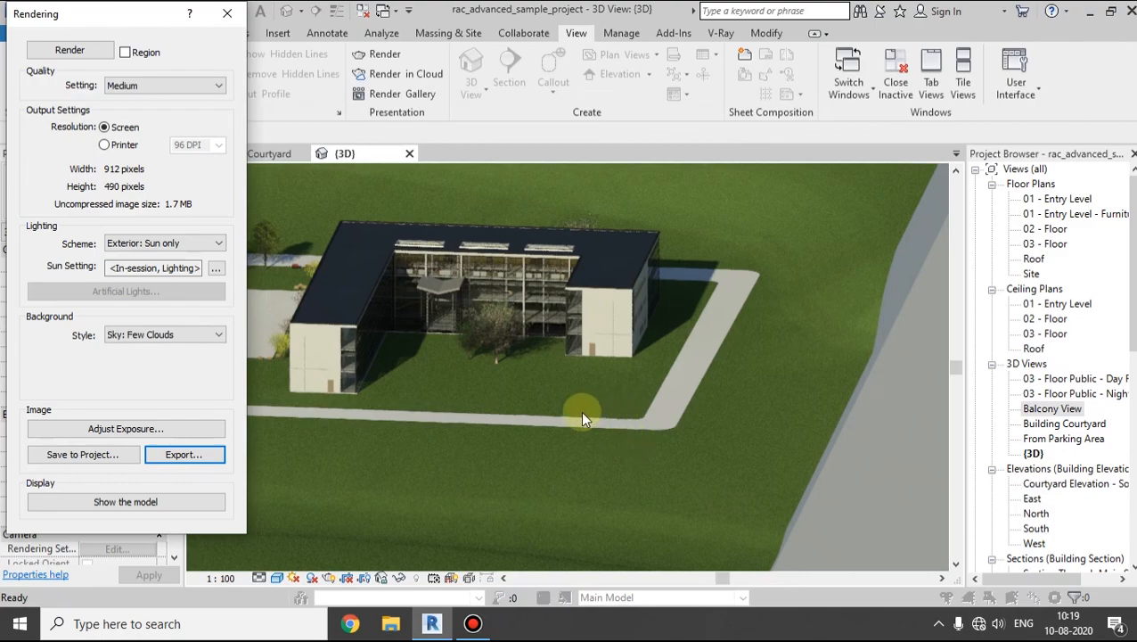
left_click(228, 13)
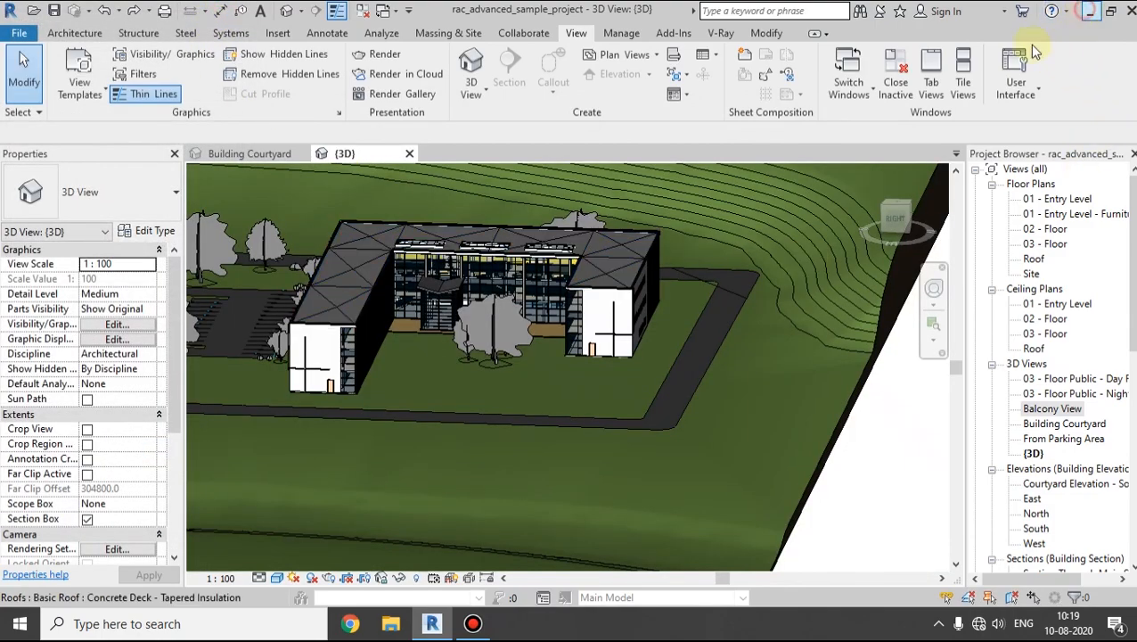
- Minimize Revit and open the exported {3D} image from the Desktop in a maximized Photos window
left_click(1089, 11)
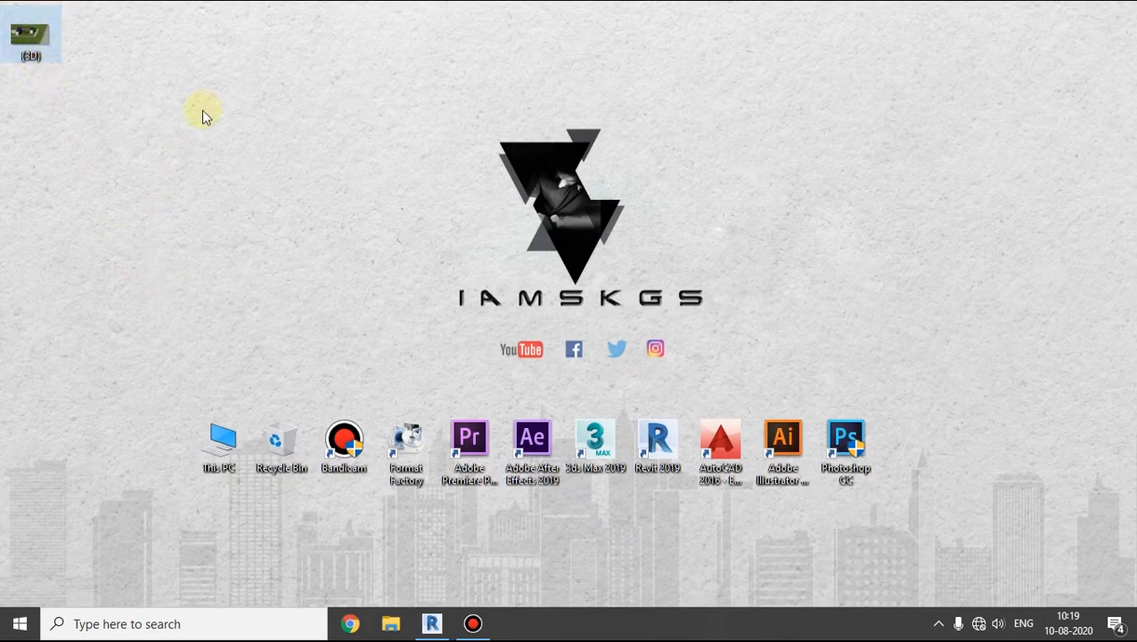
double_click(32, 49)
left_click(219, 116)
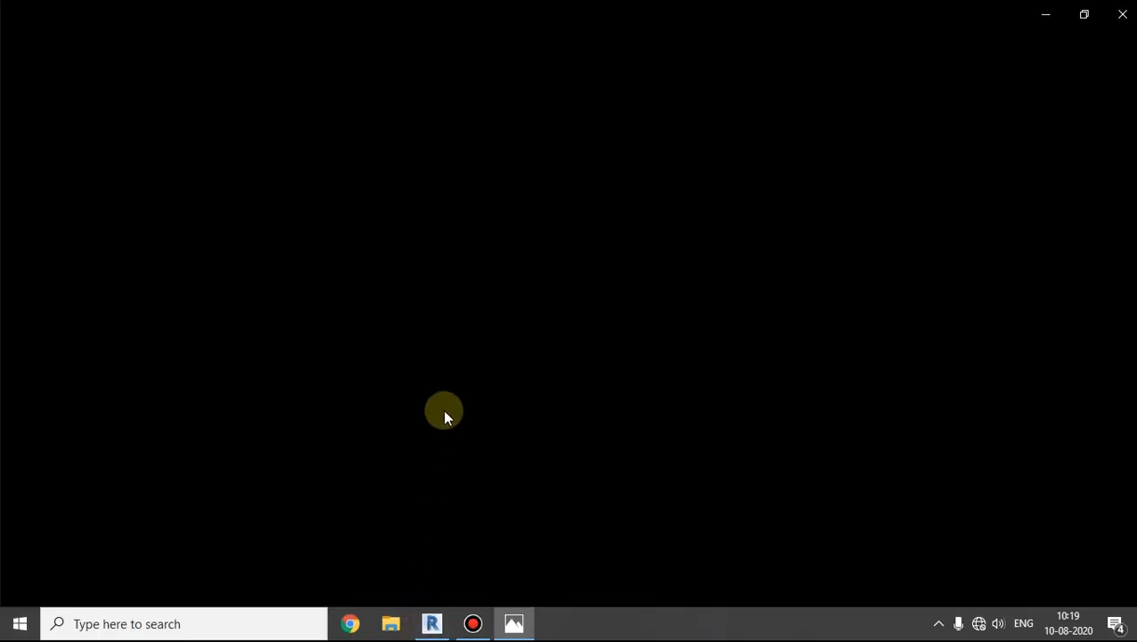
left_click(1079, 26)
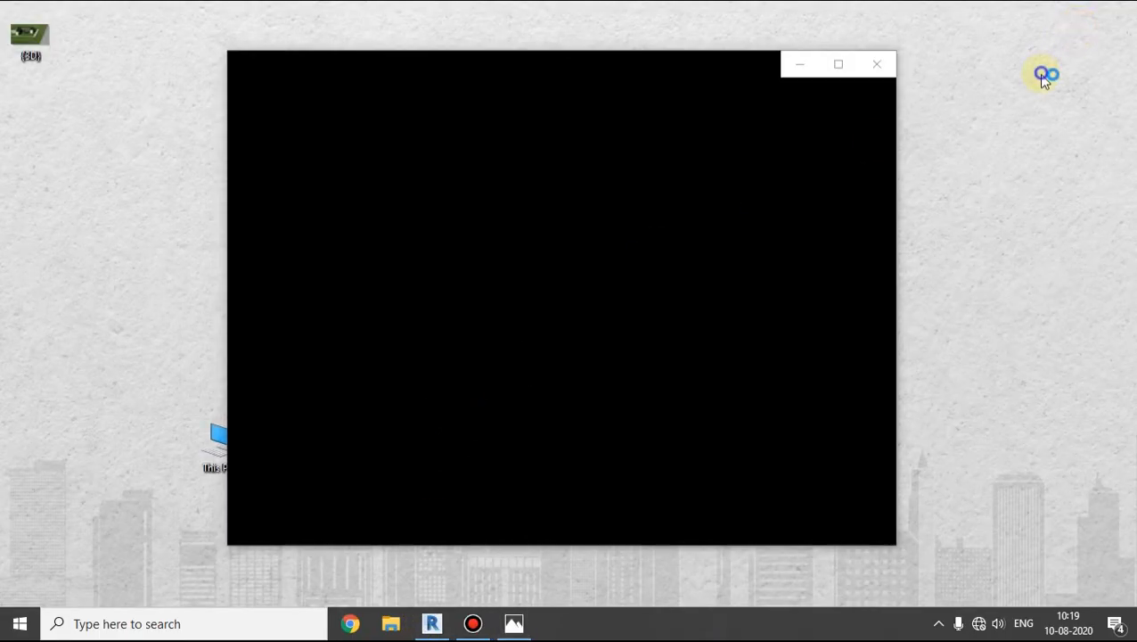
right_click(1025, 128)
left_click(1022, 124)
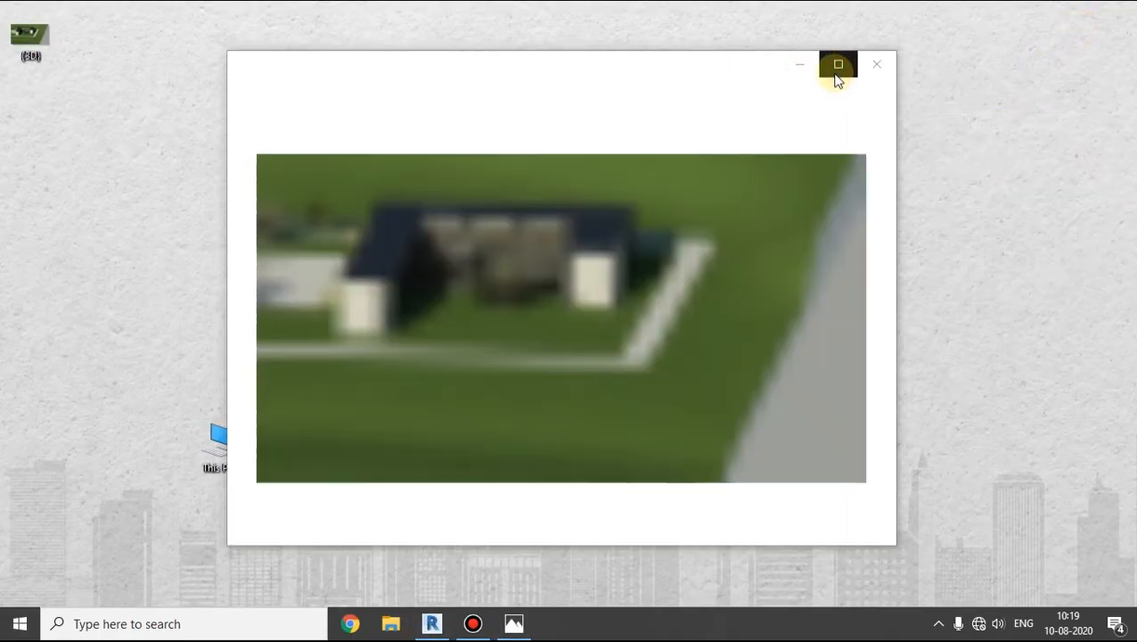
left_click(836, 75)
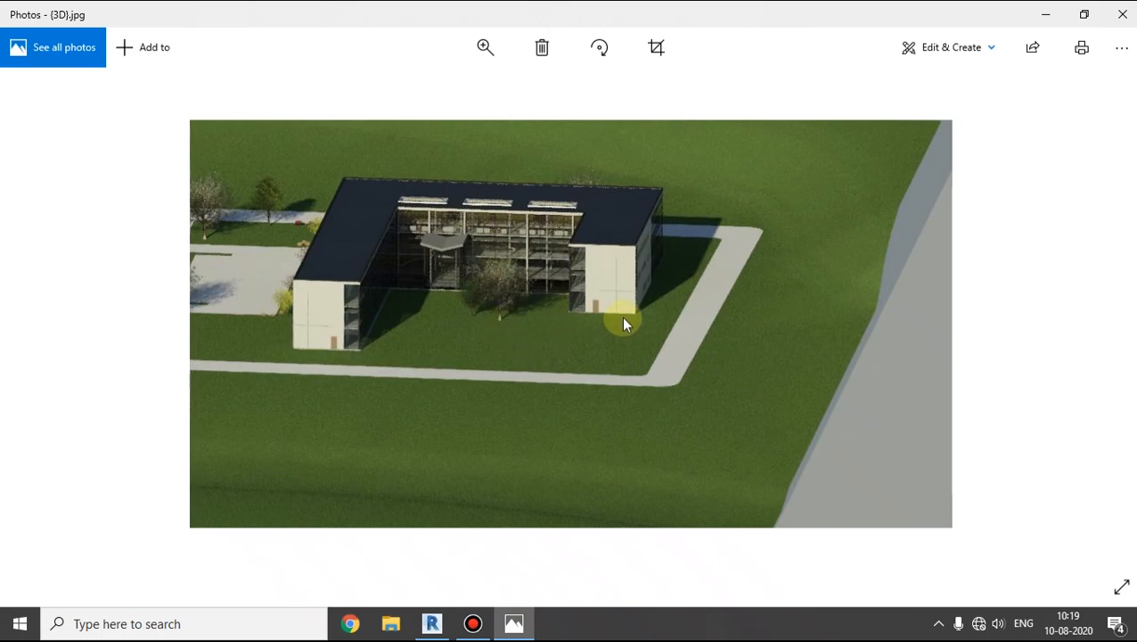
- Zoom in and out on the {3D} rendering to examine the building and lawn, and close the image
left_click(491, 50)
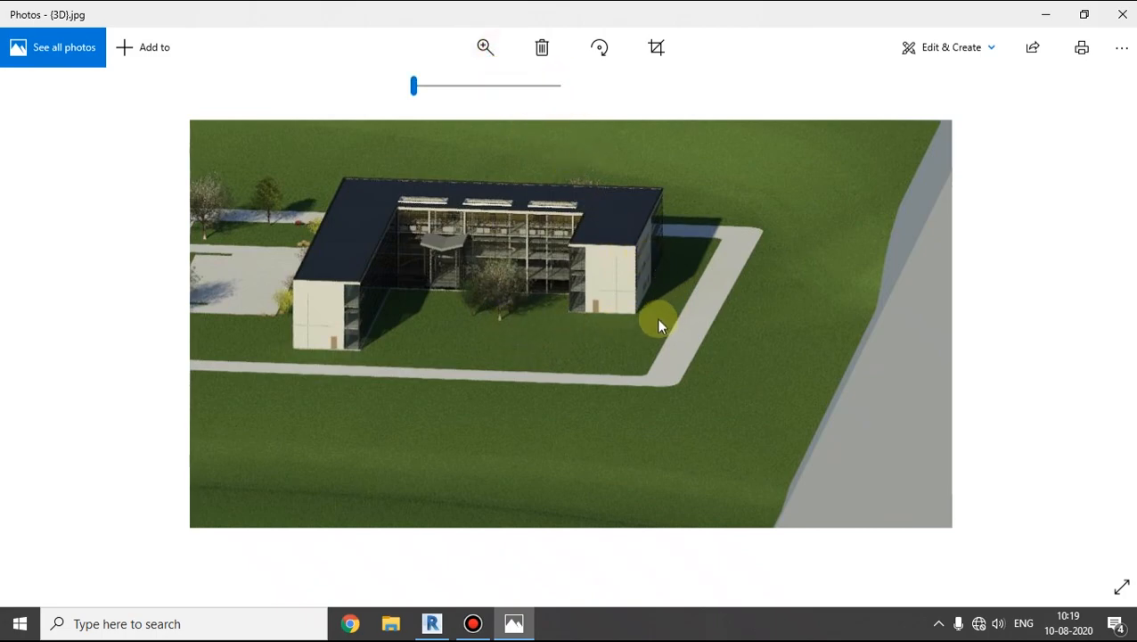
left_click(483, 49)
scroll(563, 331, "up", 3)
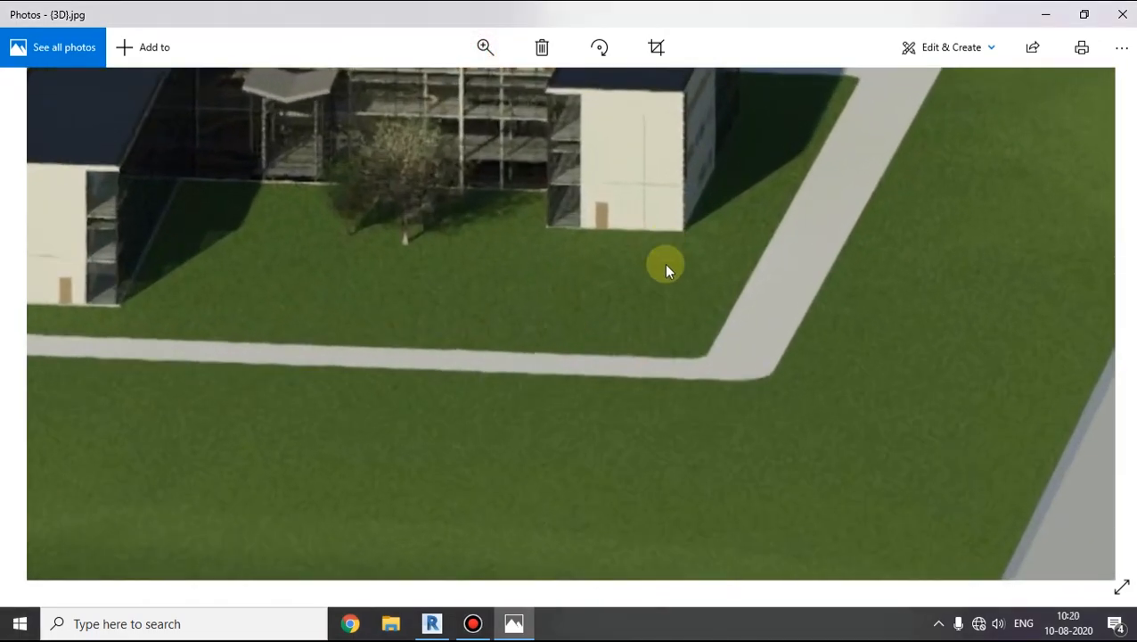
scroll(664, 263, "down", 3)
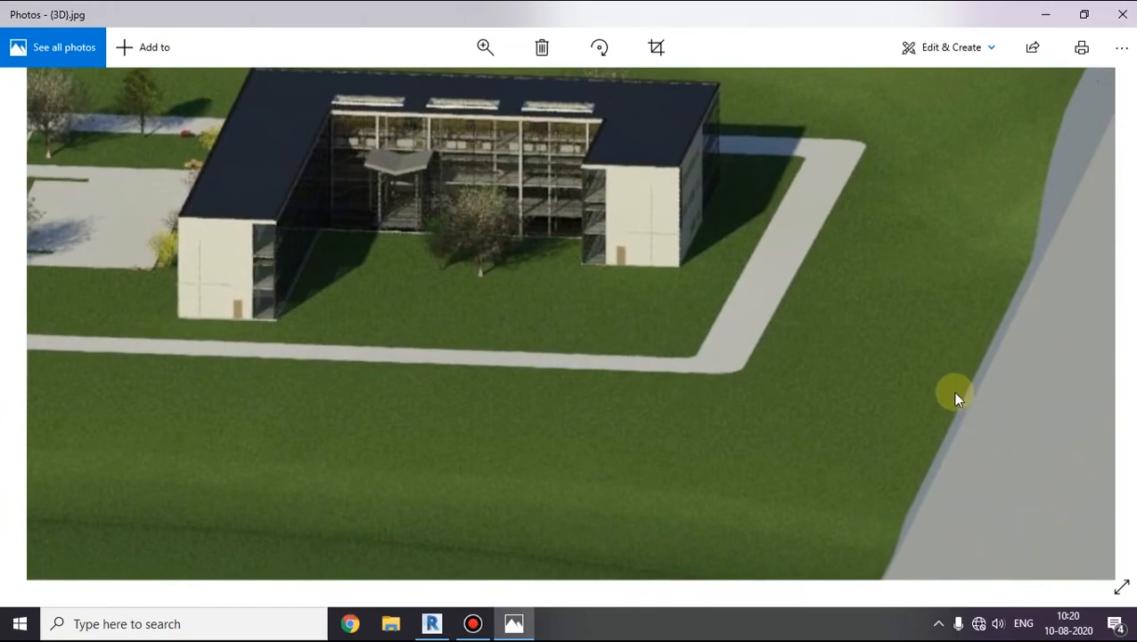
scroll(954, 397, "down", 2)
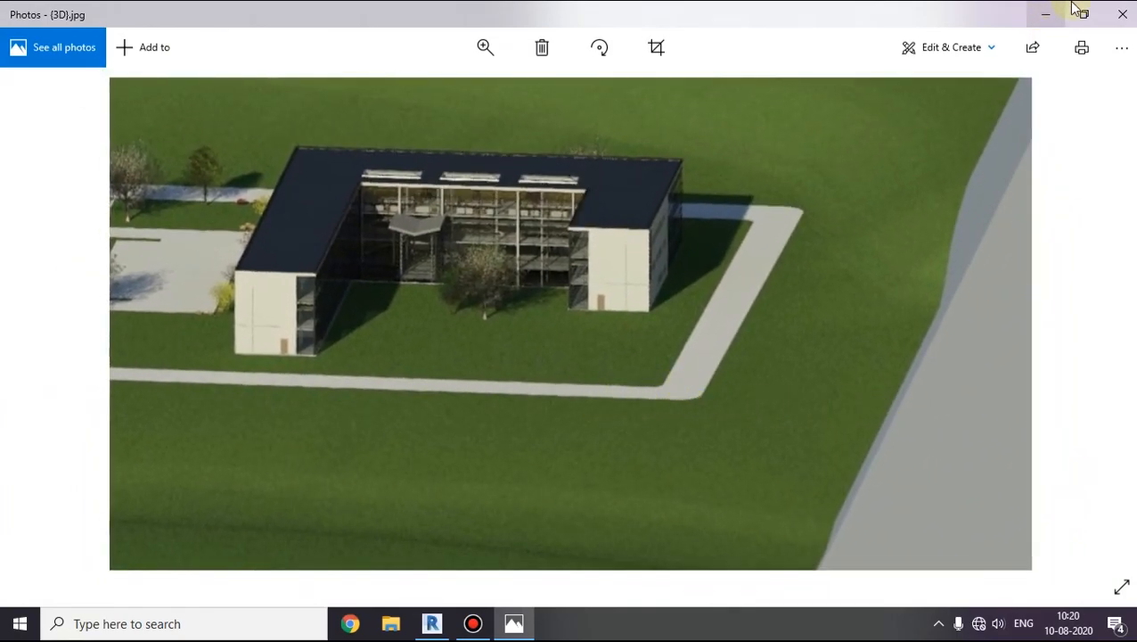
left_click(1122, 15)
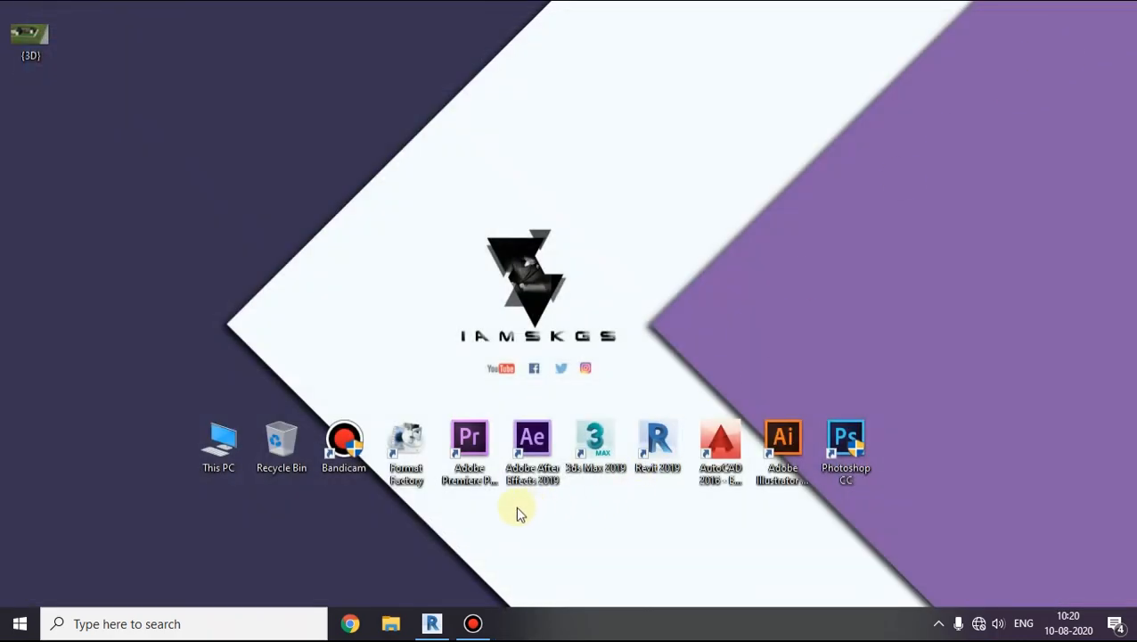
- Reopen the {3D} image from the Desktop for another look, close it and return to Revit
left_click(33, 36)
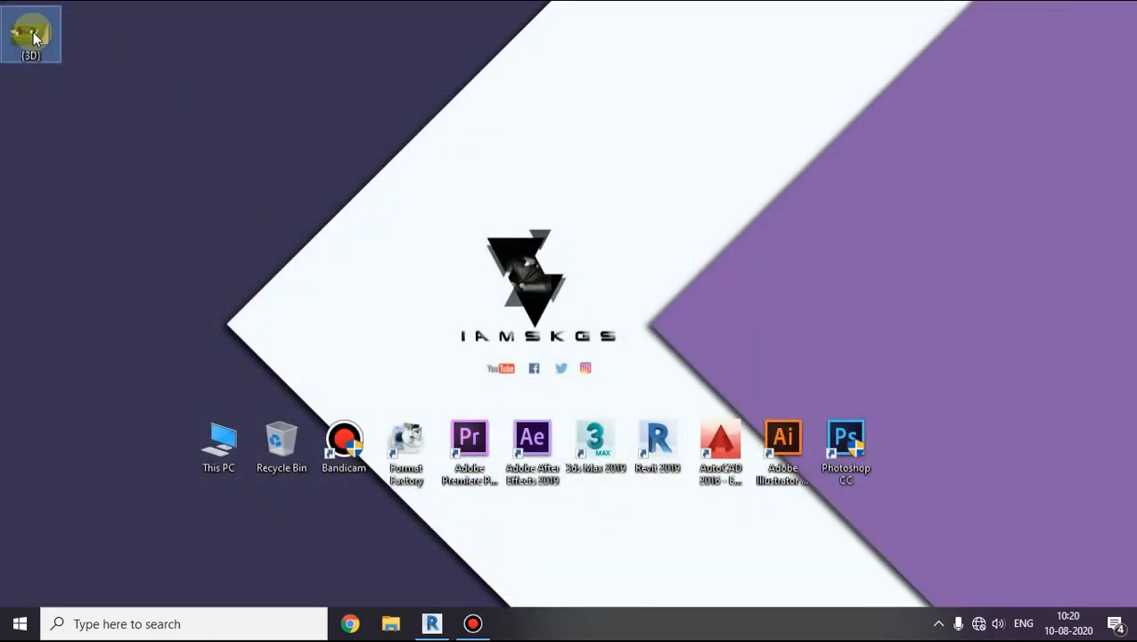
double_click(33, 36)
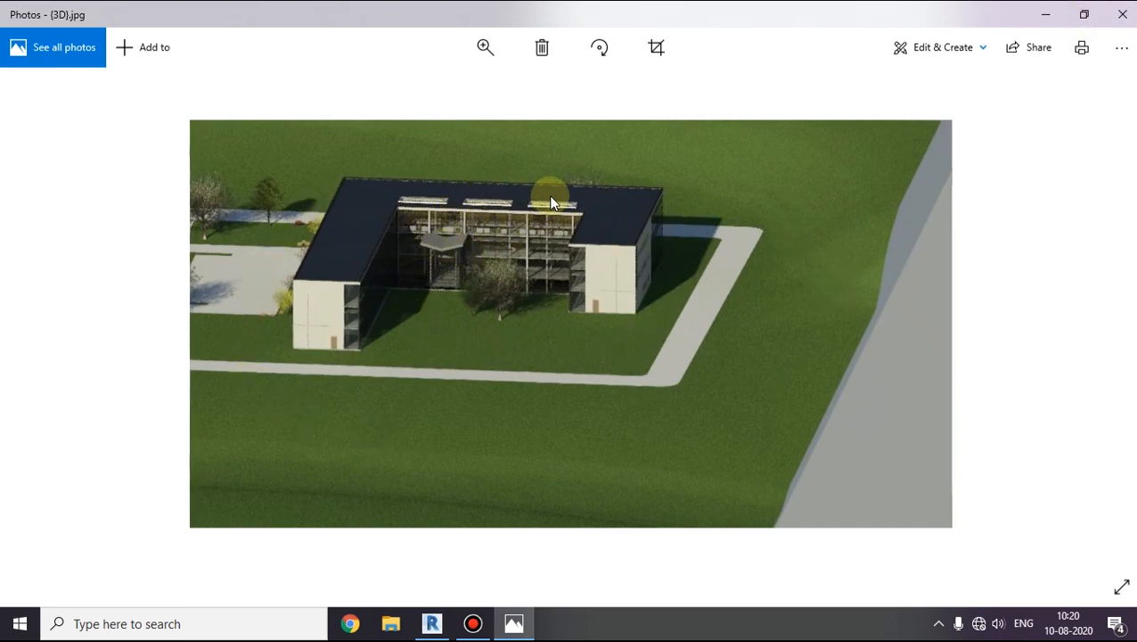
left_click(1122, 14)
left_click(472, 625)
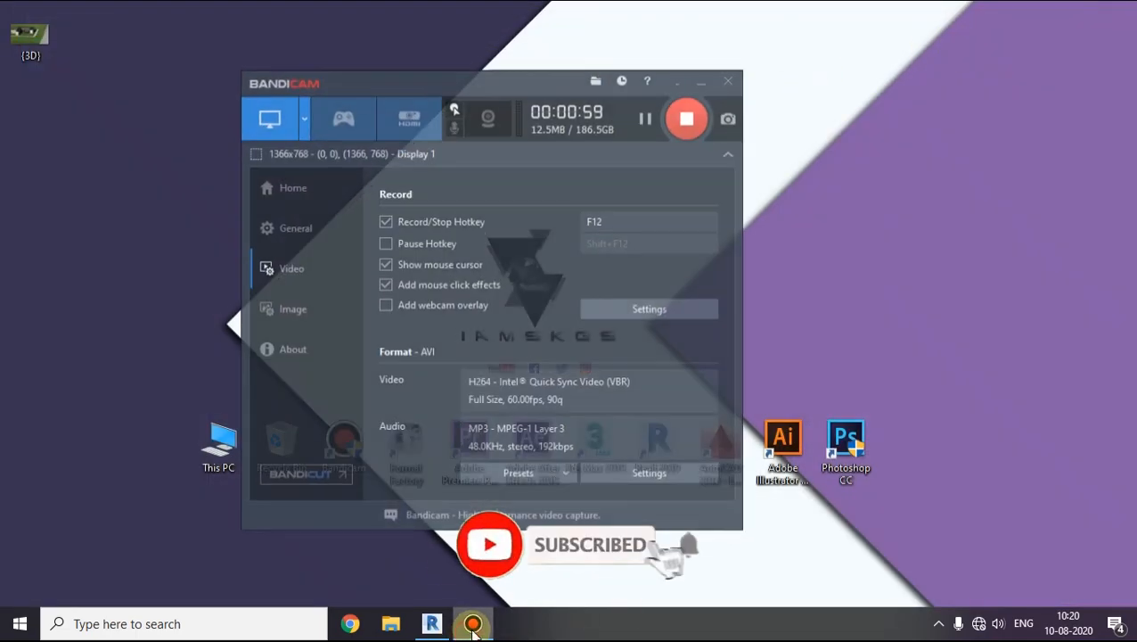
left_click(471, 625)
left_click(435, 625)
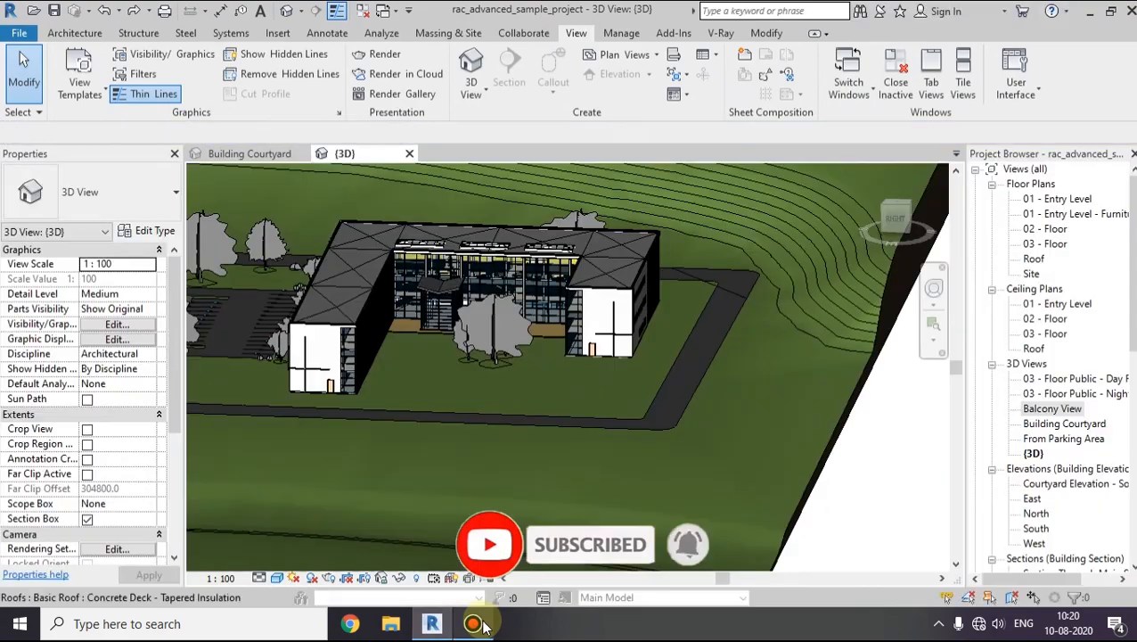
- Switch from the {3D} view to the Building Courtyard view and frame the courtyard lawn
middle_click_drag(487, 398, 536, 477, "shift")
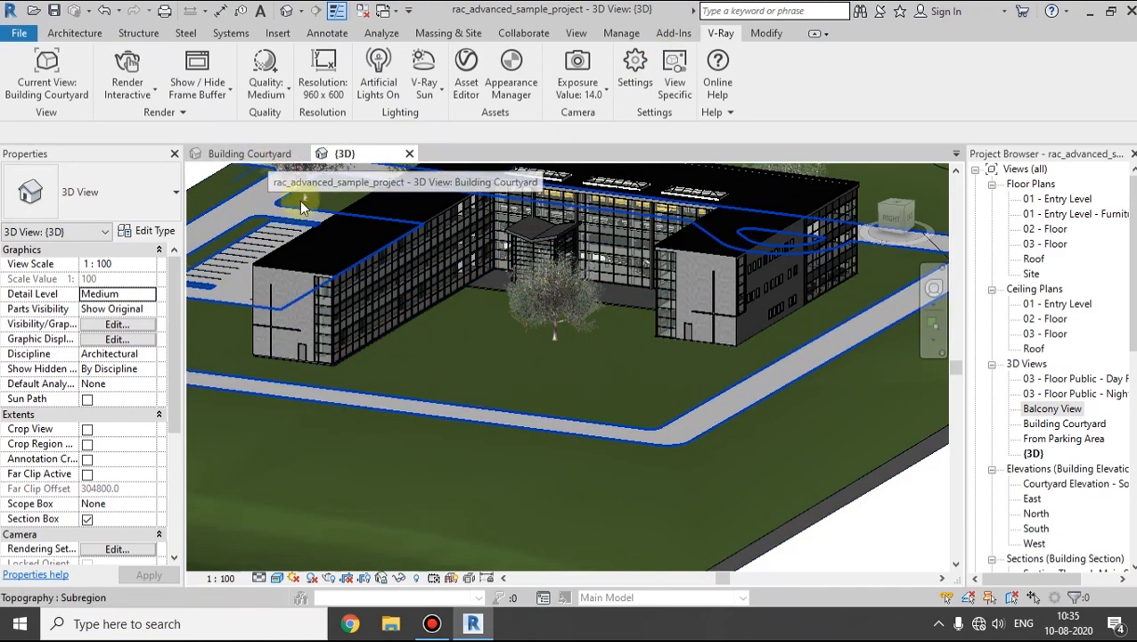
left_click(231, 152)
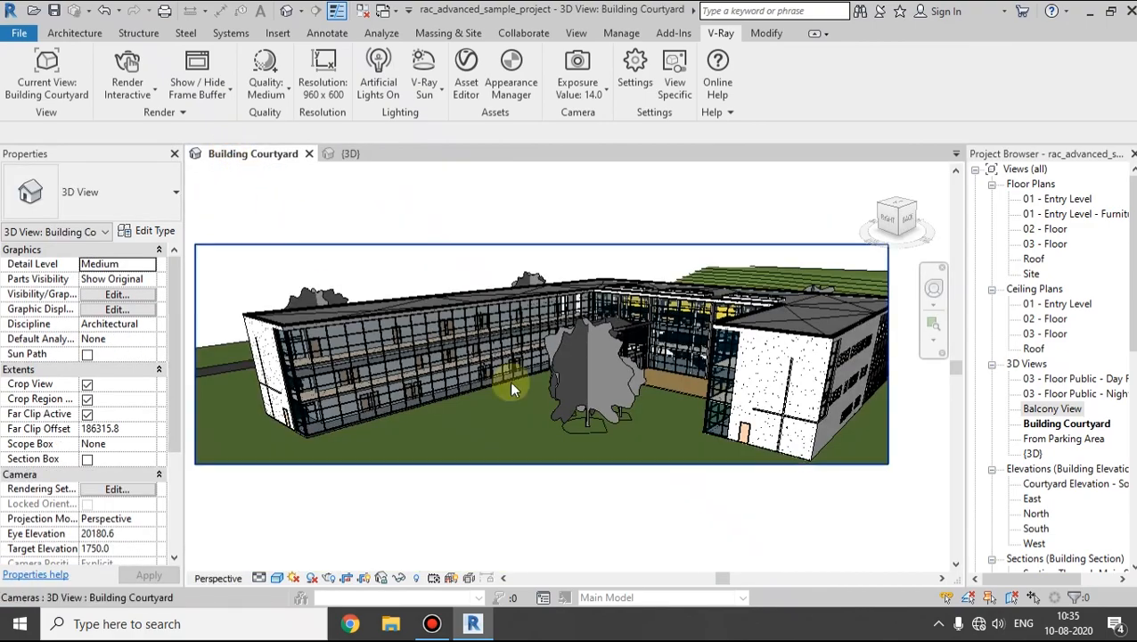
middle_click_drag(546, 423, 554, 403)
scroll(554, 410, "up", 1)
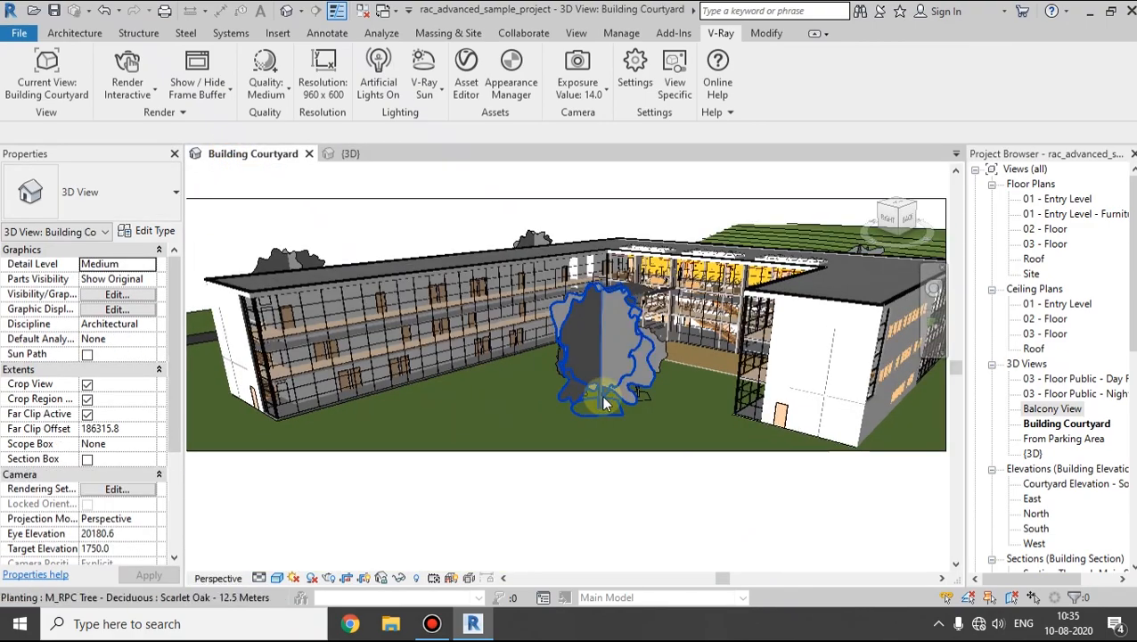
middle_click_drag(495, 378, 470, 408)
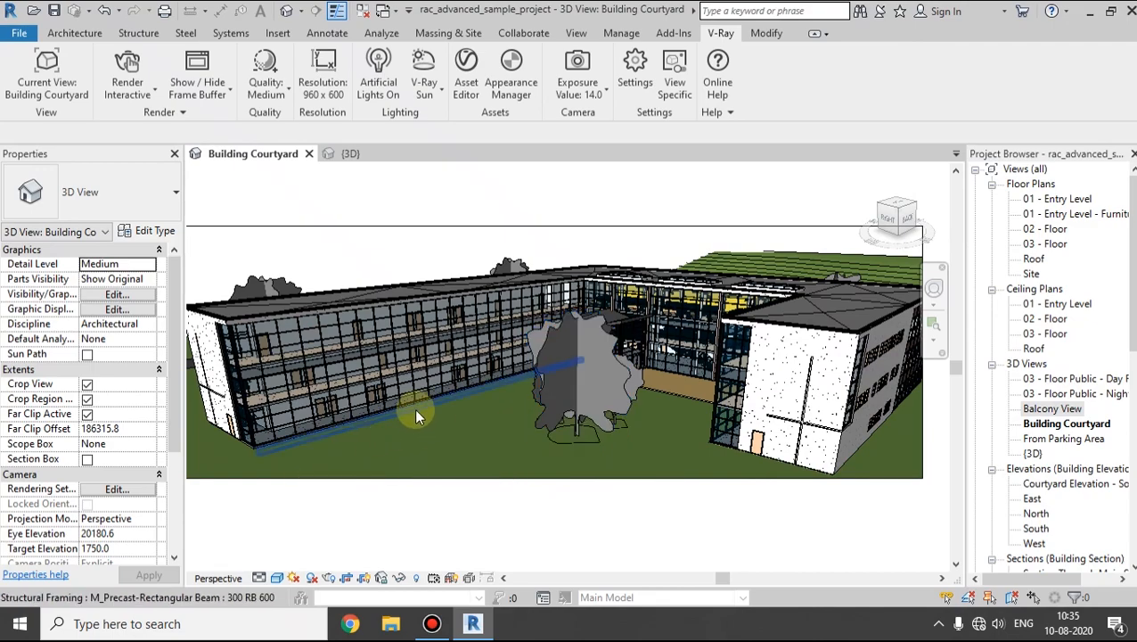
middle_click_drag(366, 498, 470, 173, "shift")
- Create a Fur geometry in the V-Ray Asset Editor
left_click(465, 82)
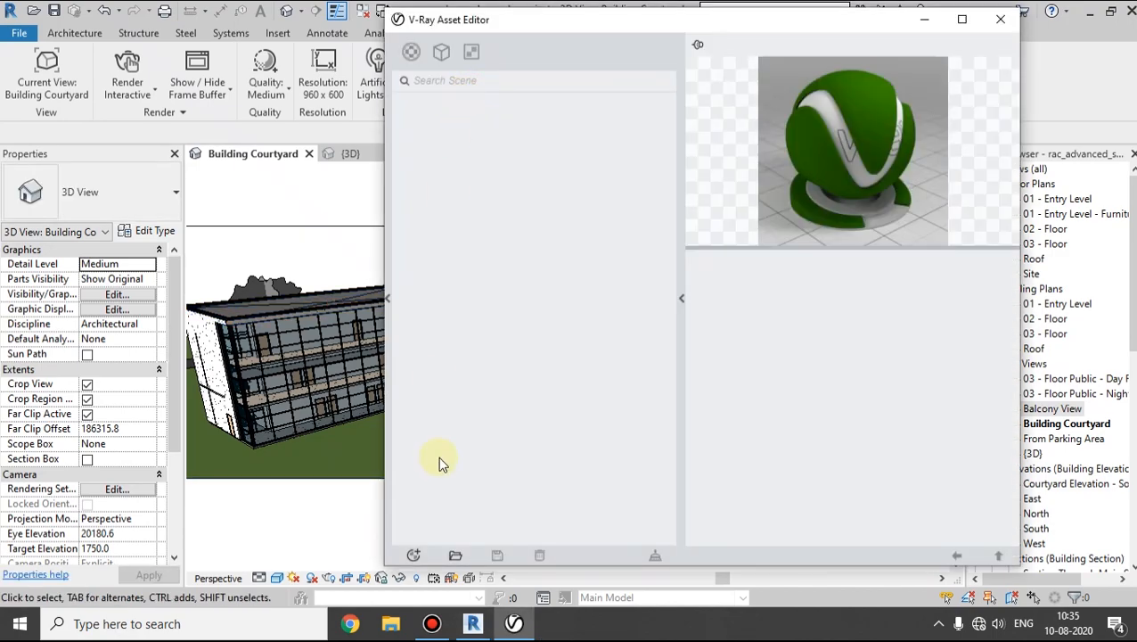
left_click(412, 554)
mouse_move(450, 502)
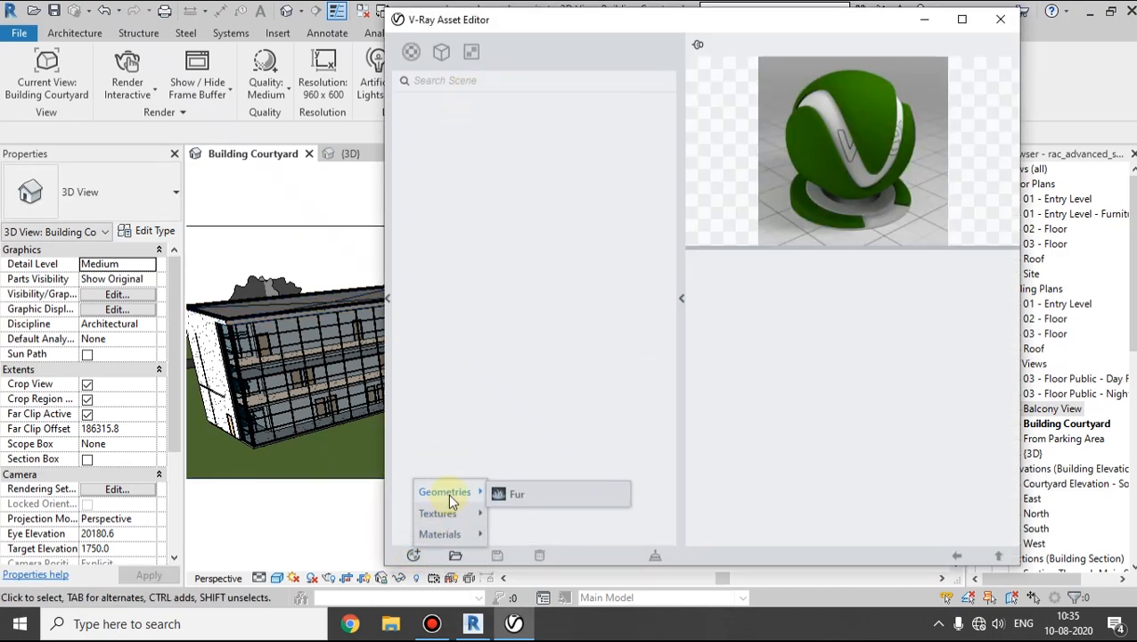
left_click(531, 493)
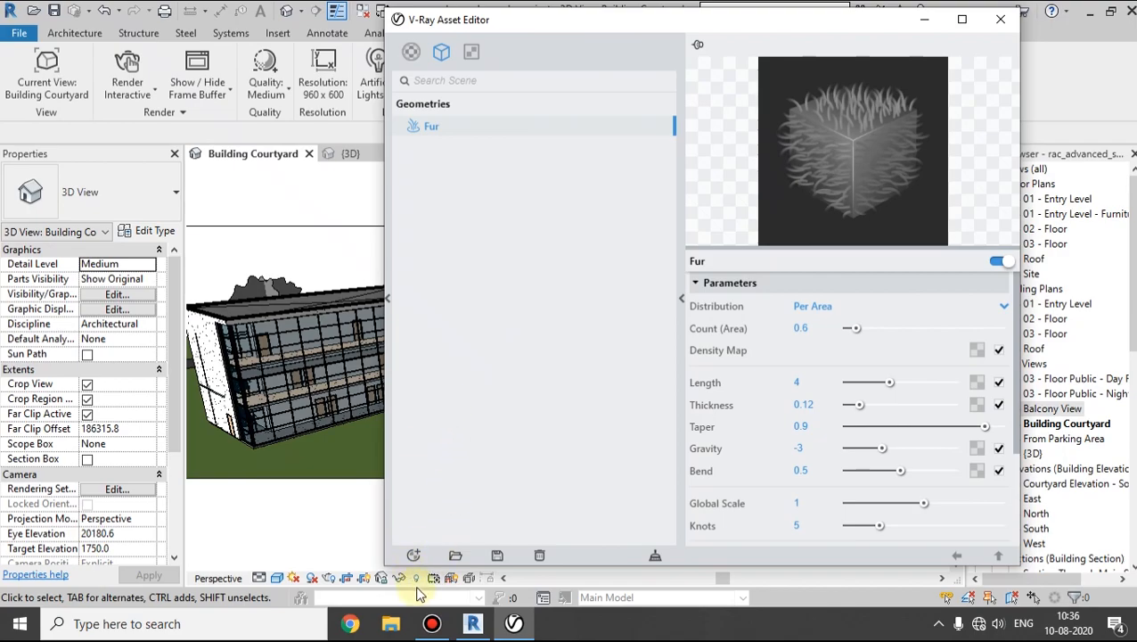
- Create a Generic V-Ray material and rename it green
left_click(412, 554)
mouse_move(439, 533)
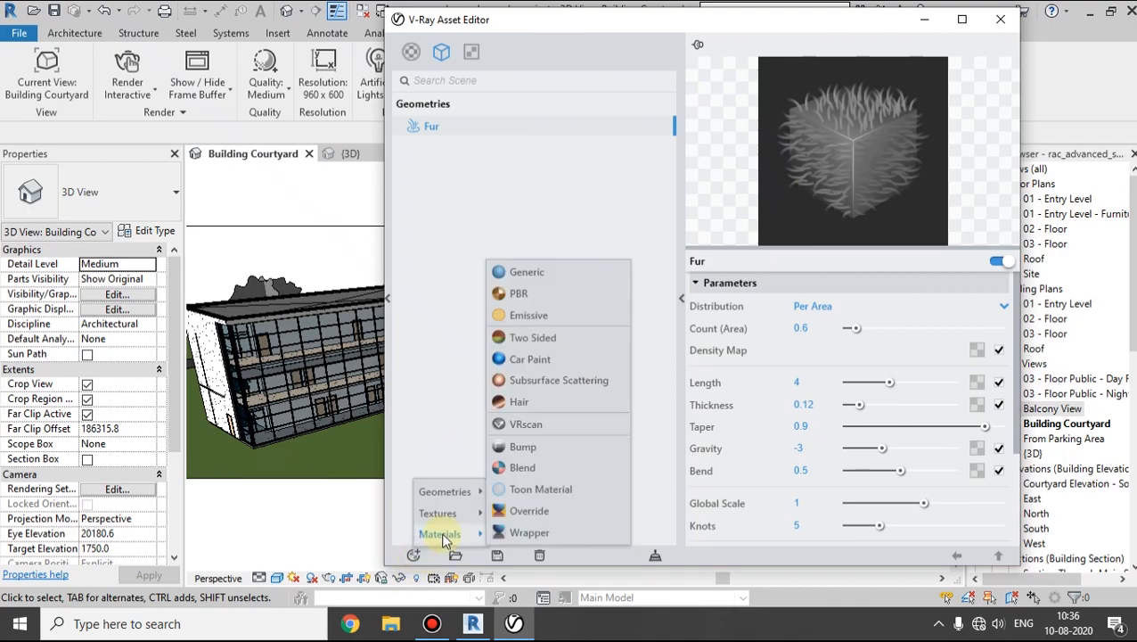
left_click(525, 271)
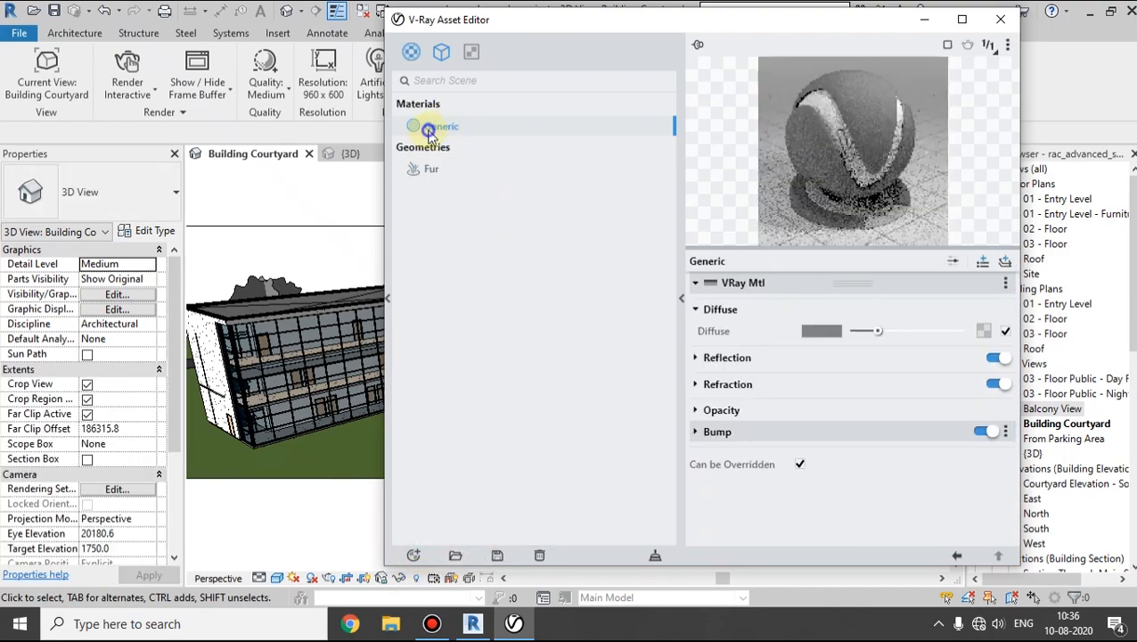
right_click(428, 125)
left_click(473, 145)
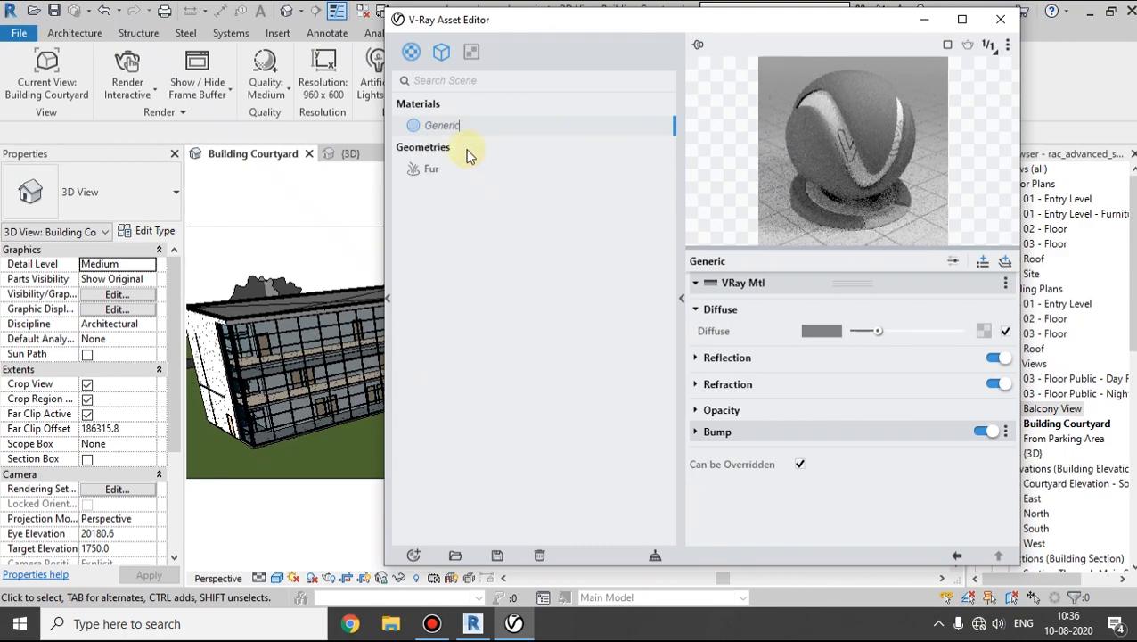
type("green")
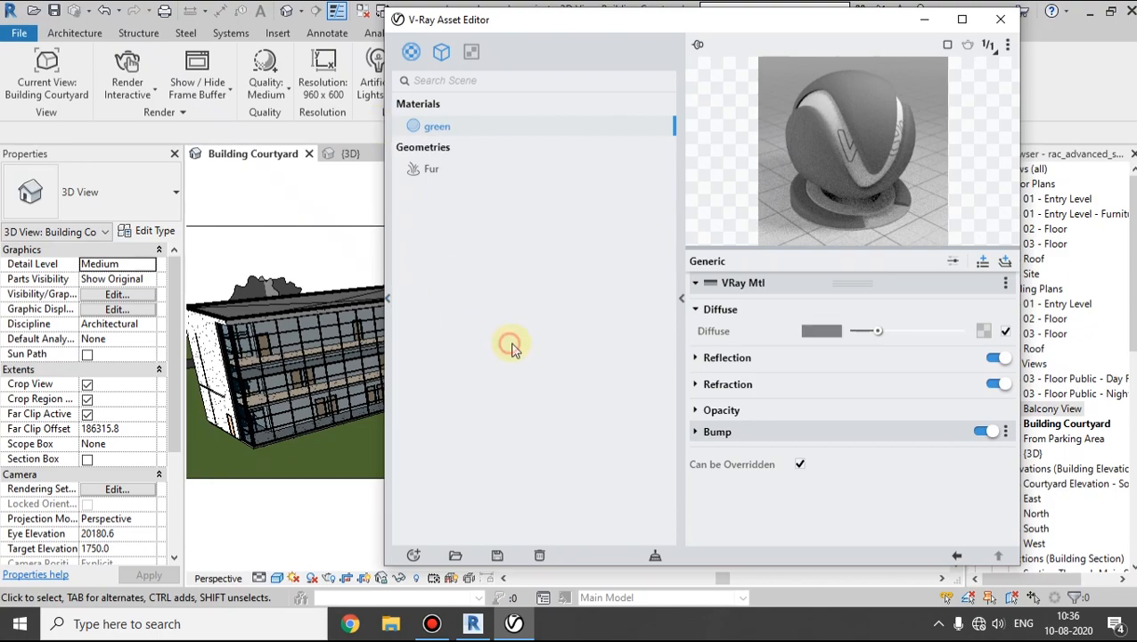
- Set the Fur's Count (Area) to 1.5, Length to 1.66 and Thickness to 0.06
left_click(445, 169)
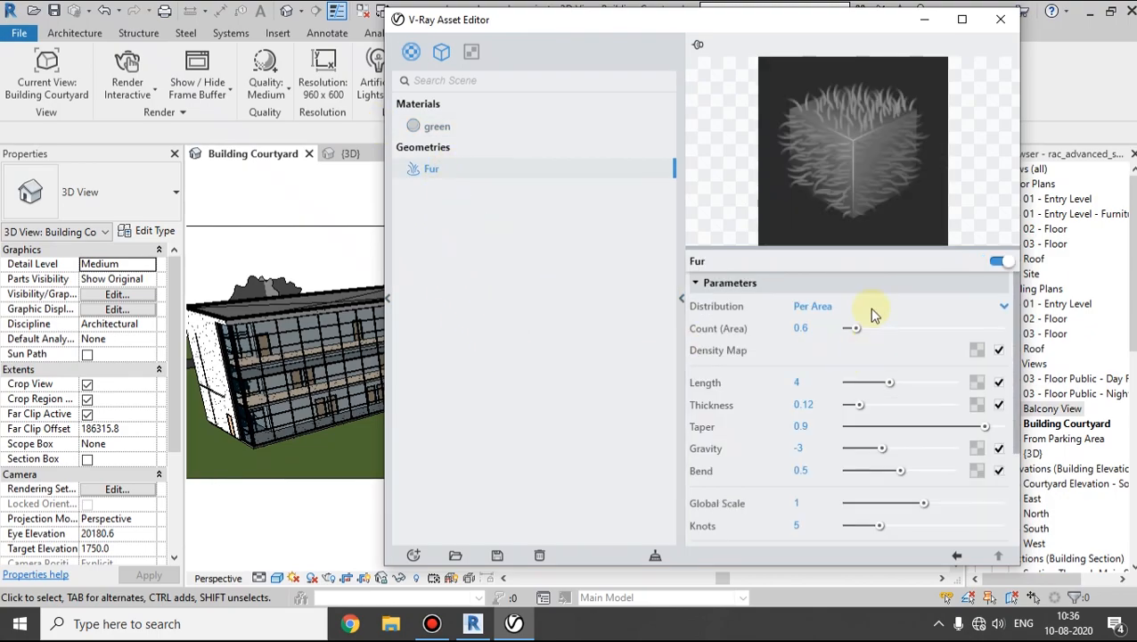
left_click_drag(852, 327, 876, 329)
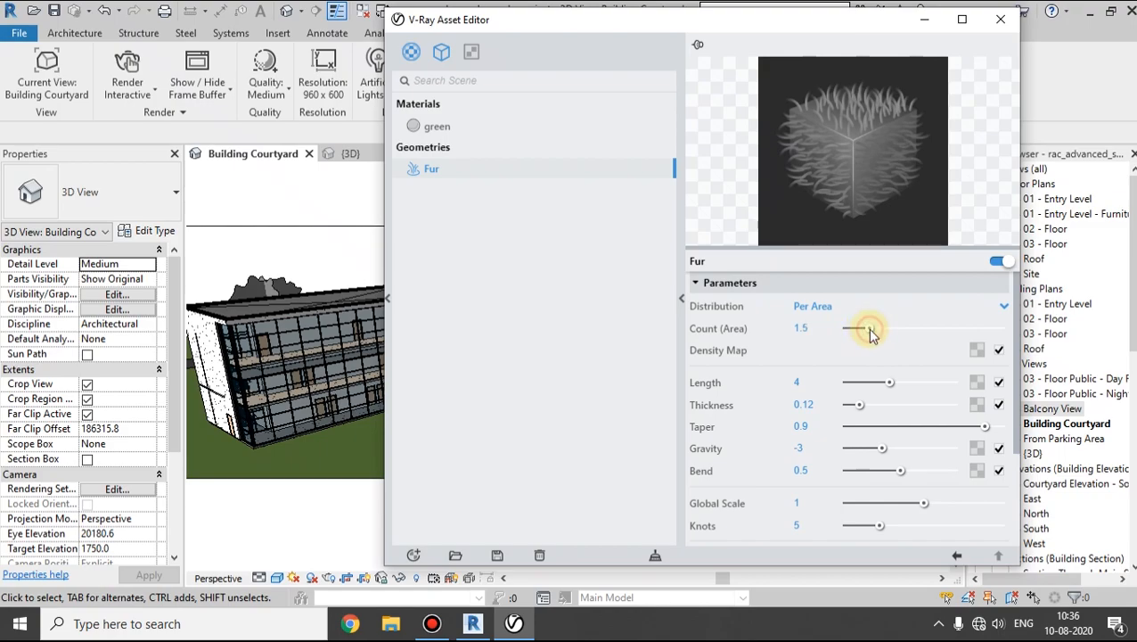
left_click_drag(888, 382, 851, 403)
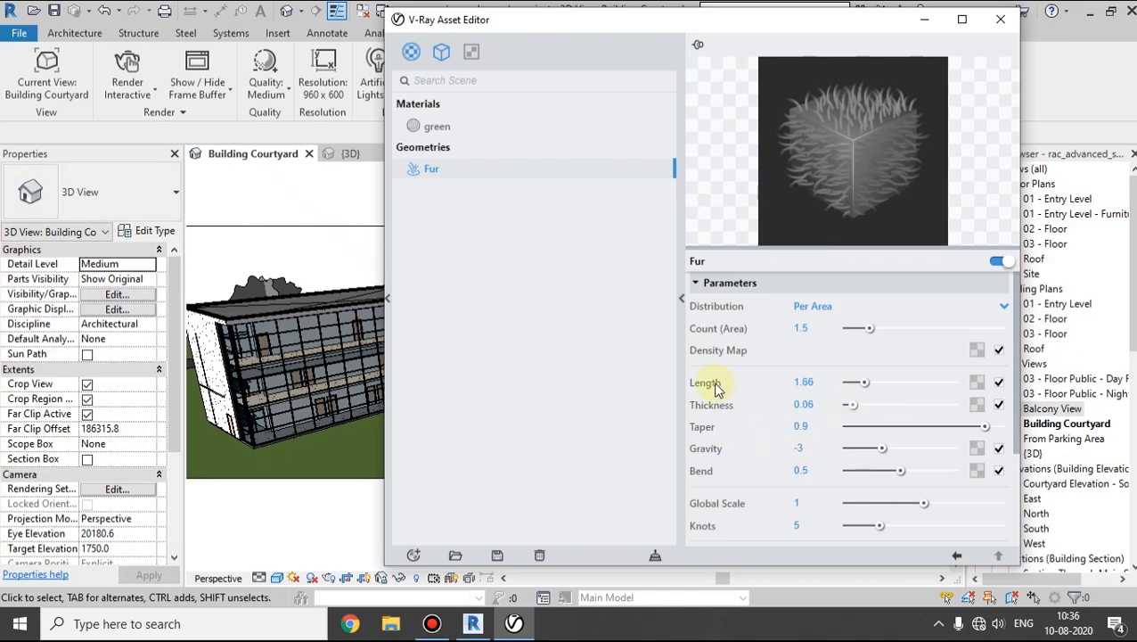
- Enable the Fur's Material option and assign the green material to it
scroll(718, 374, "down", 2)
scroll(716, 404, "down", 1)
left_click(718, 492)
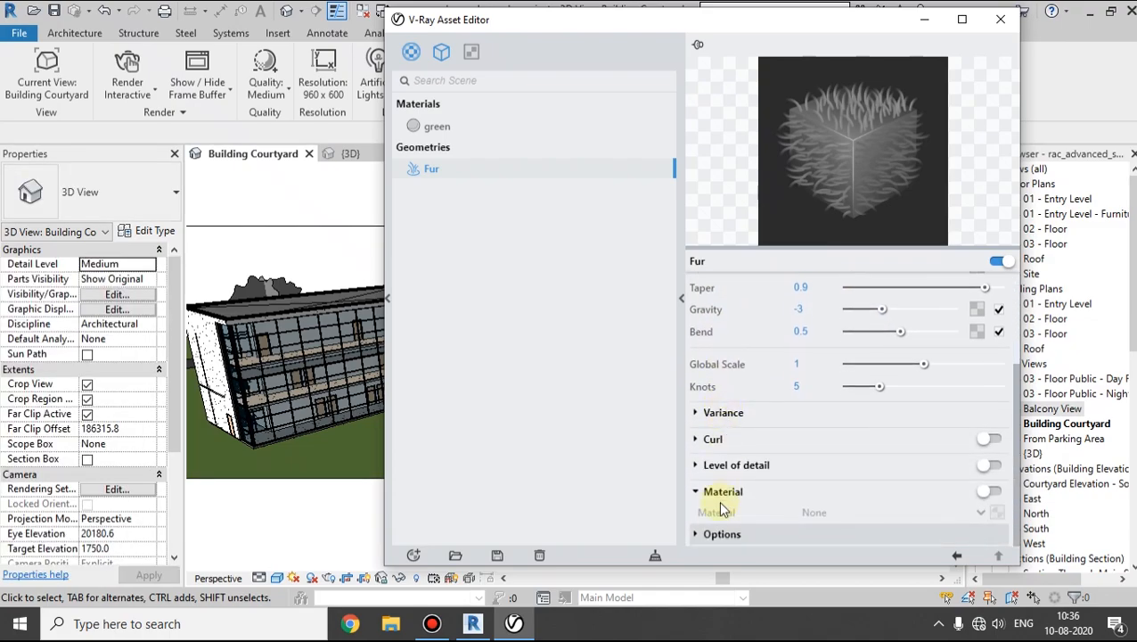
left_click(989, 493)
left_click(984, 510)
left_click(847, 493)
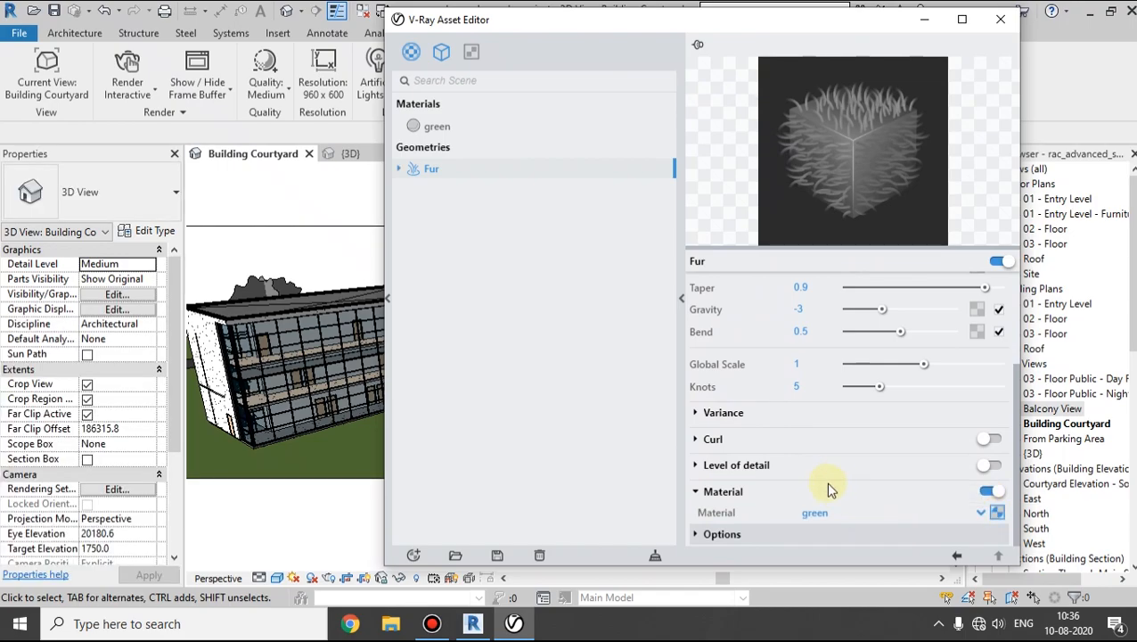
- Set the green material's diffuse colour to R 0.009, G 0.609, B 0.106 and reselect the Fur geometry
left_click(441, 126)
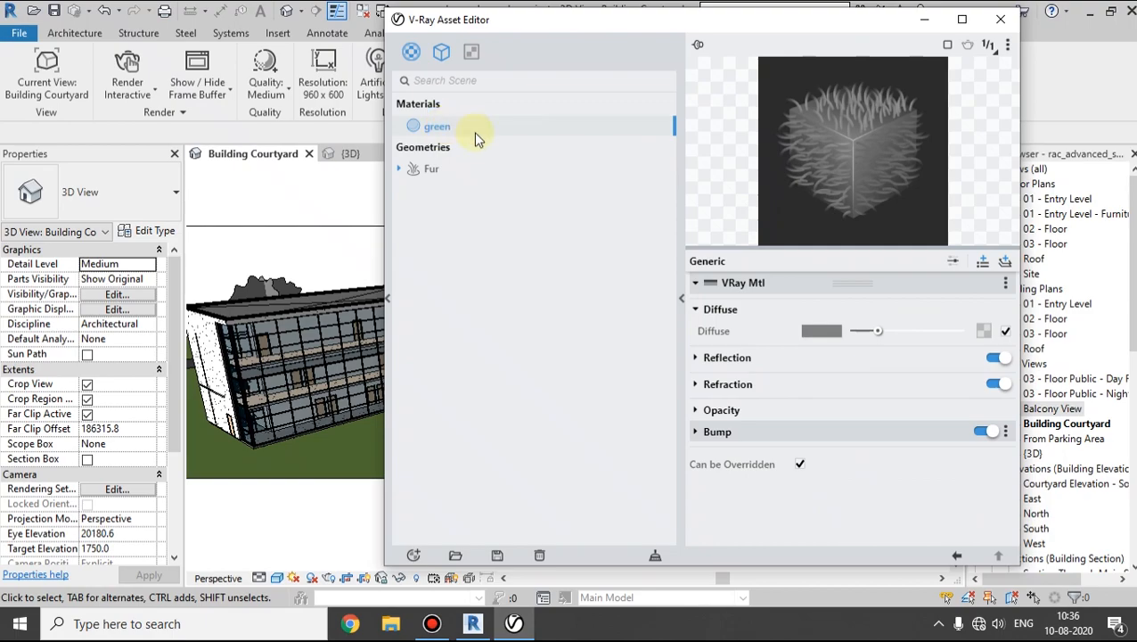
left_click(823, 329)
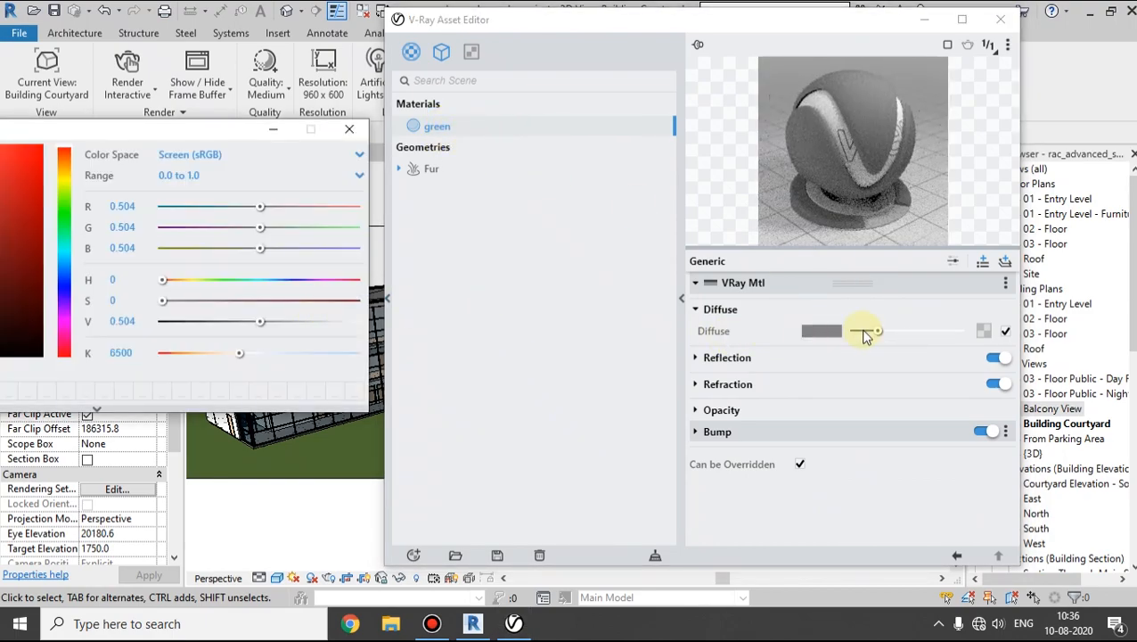
left_click(64, 219)
left_click_drag(134, 129, 226, 126)
mouse_move(114, 186)
left_mouse_down()
mouse_move(133, 200)
mouse_move(132, 223)
left_mouse_up()
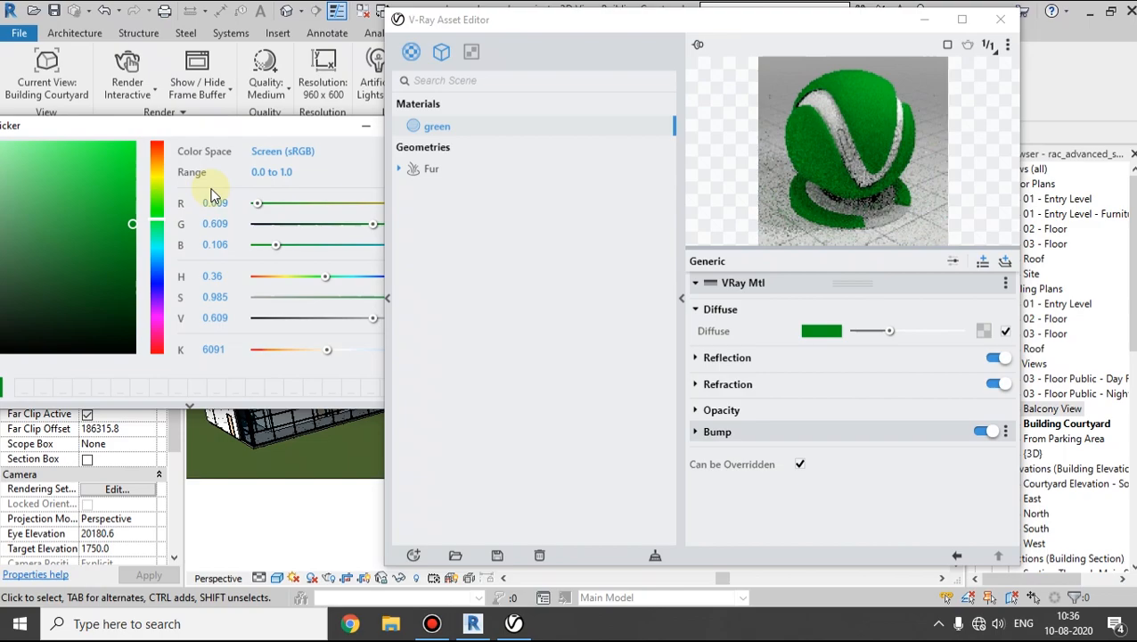
left_click_drag(264, 129, 164, 136)
left_click(343, 133)
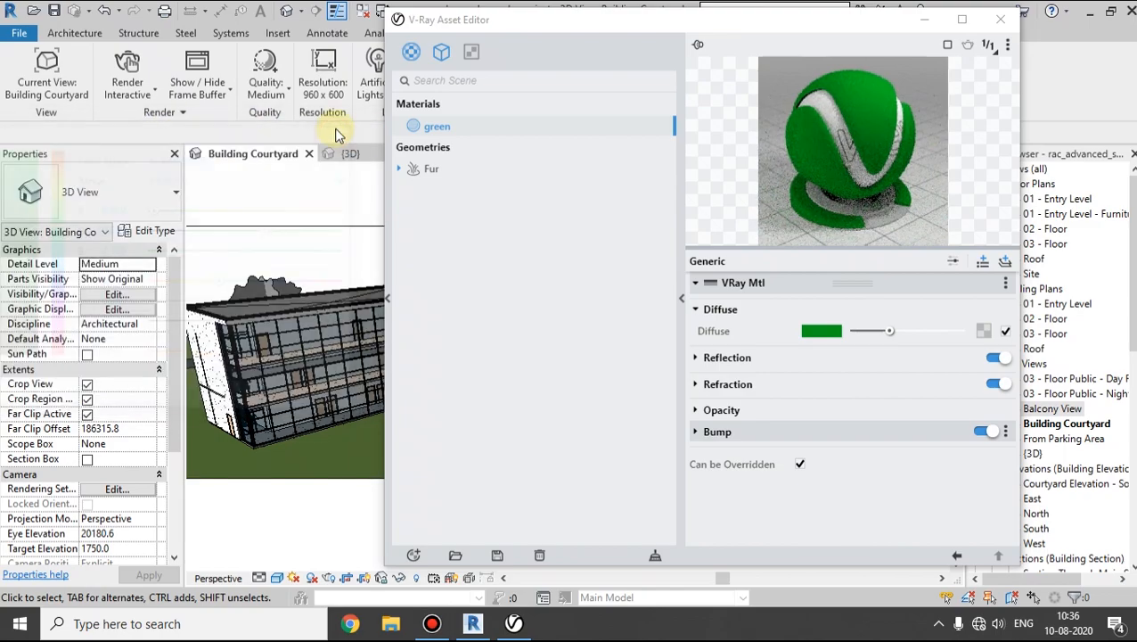
left_click(437, 174)
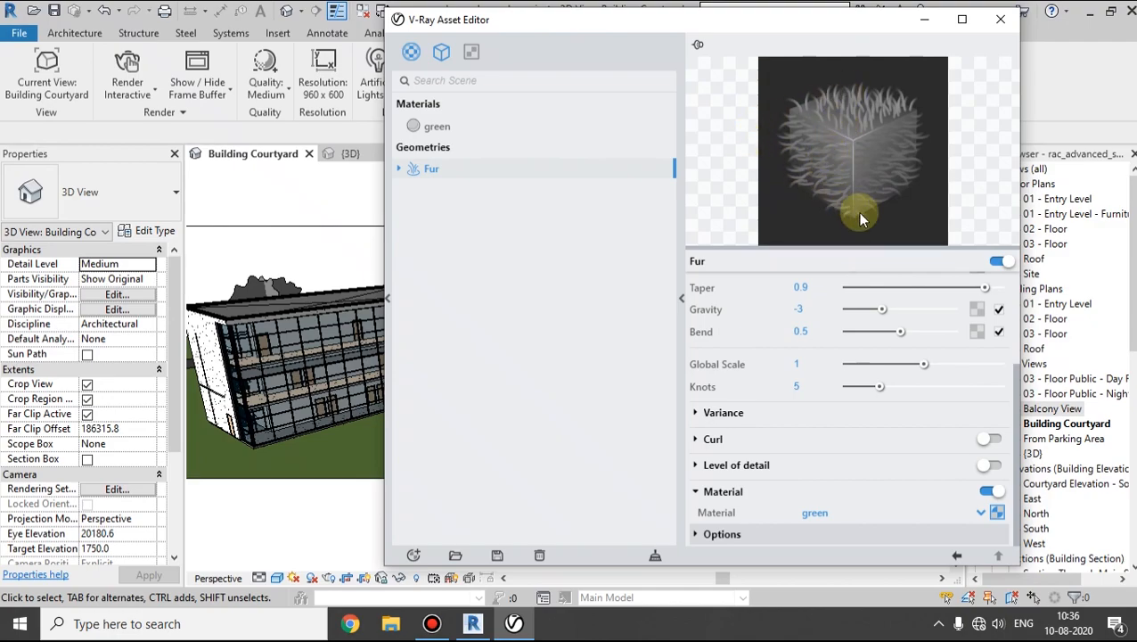
- Find the Site - Grass material in the V-Ray Appearance Manager and assign it the Fur grass and the green V-Ray material
left_click(1001, 20)
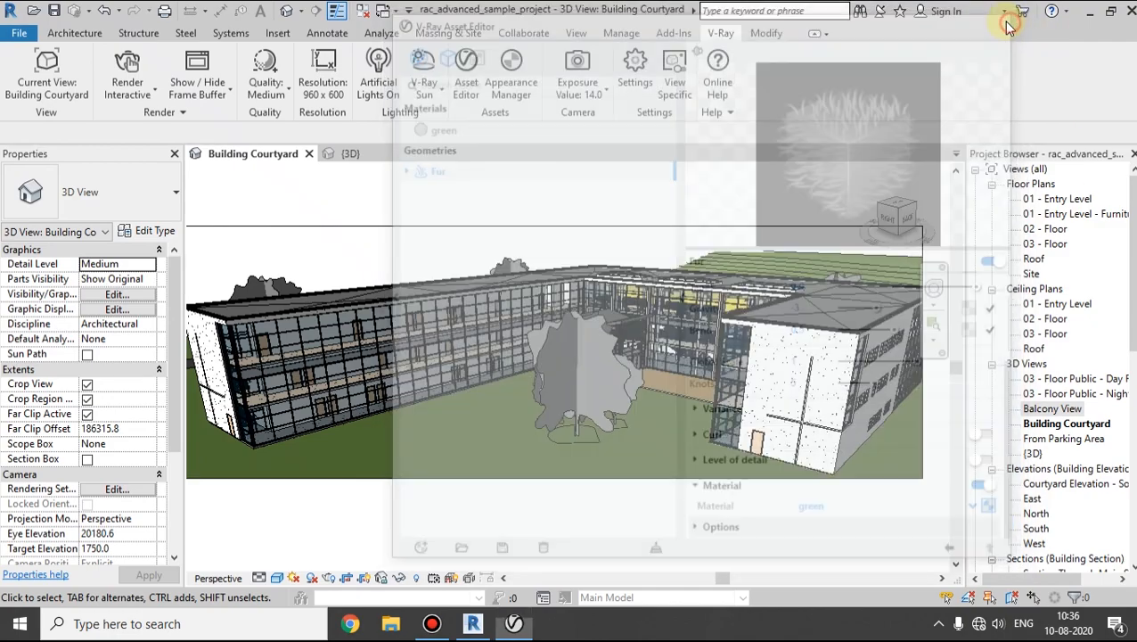
left_click(521, 74)
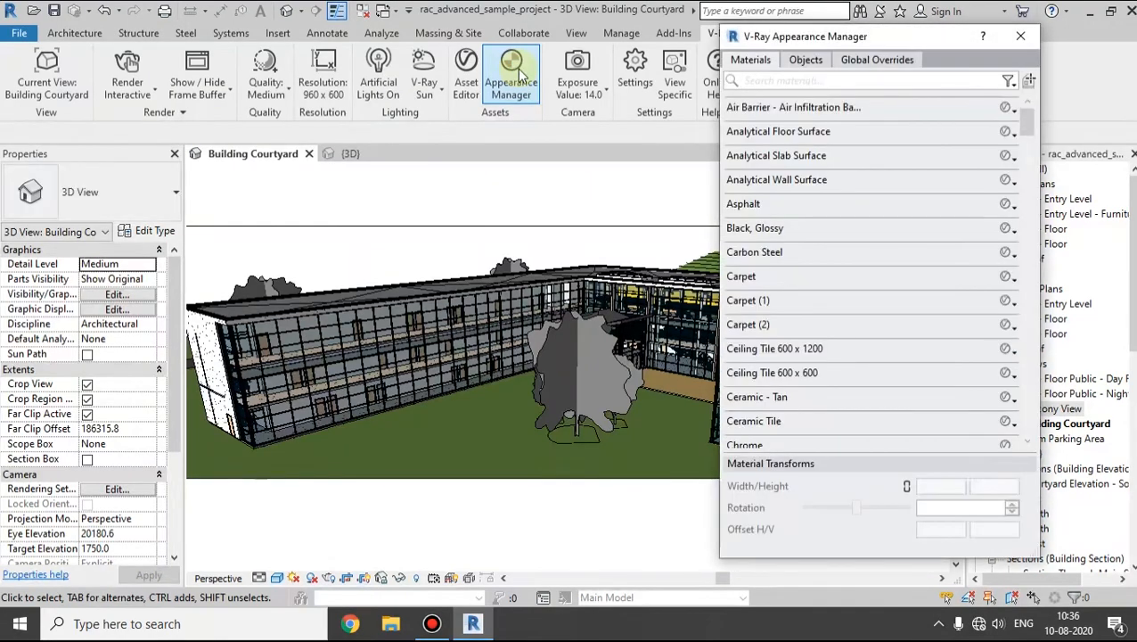
left_click(751, 79)
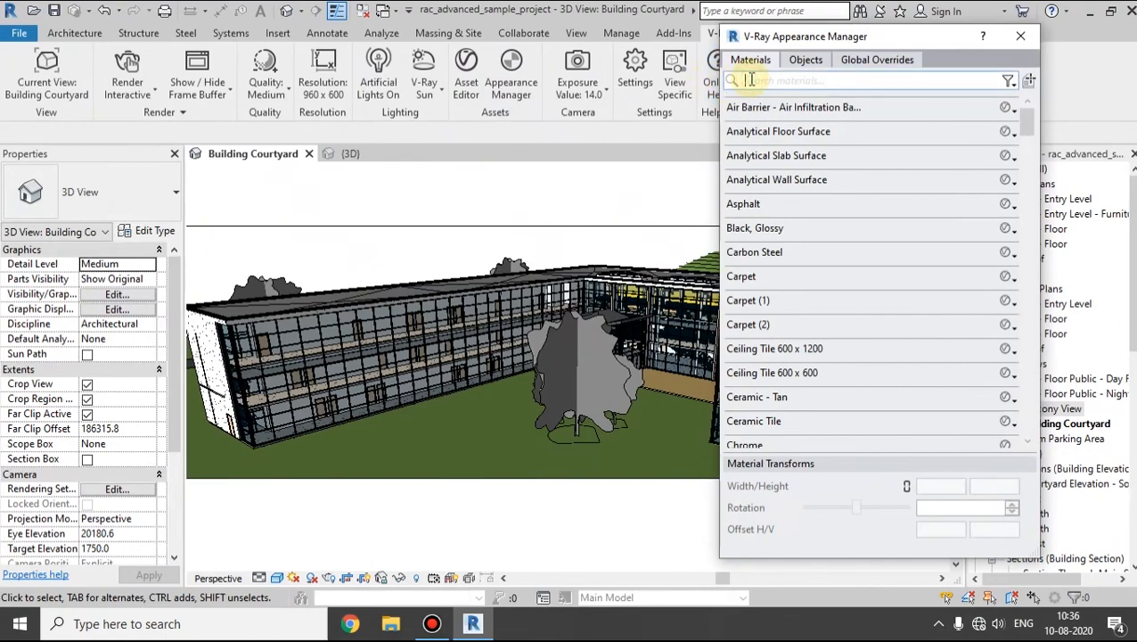
type("grass")
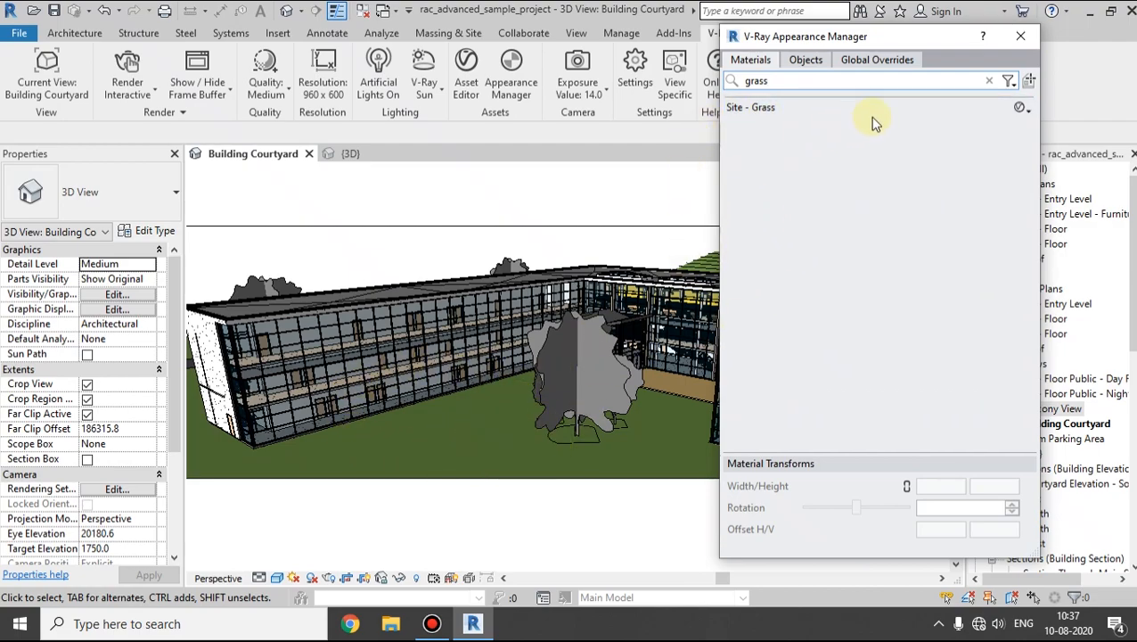
left_click(1023, 111)
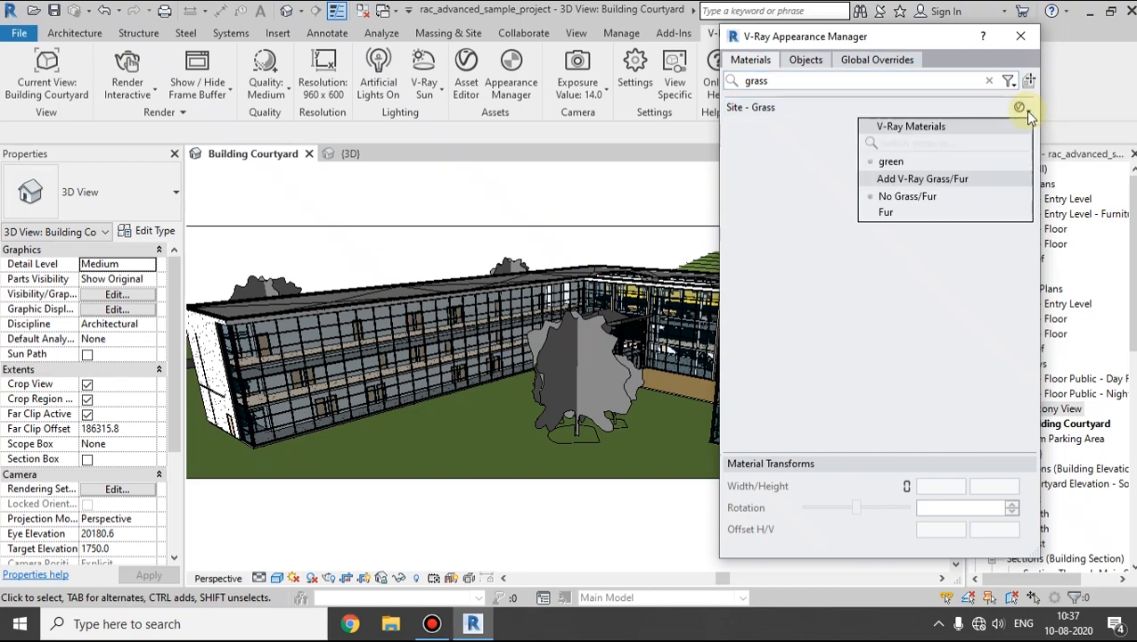
left_click(886, 212)
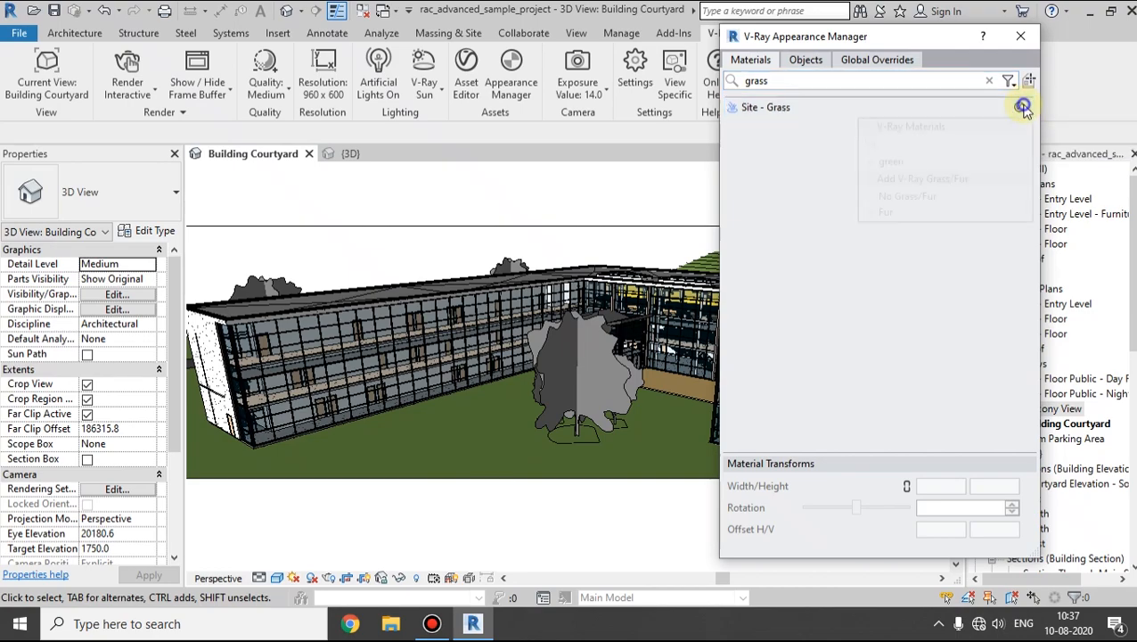
left_click(1023, 107)
left_click(893, 163)
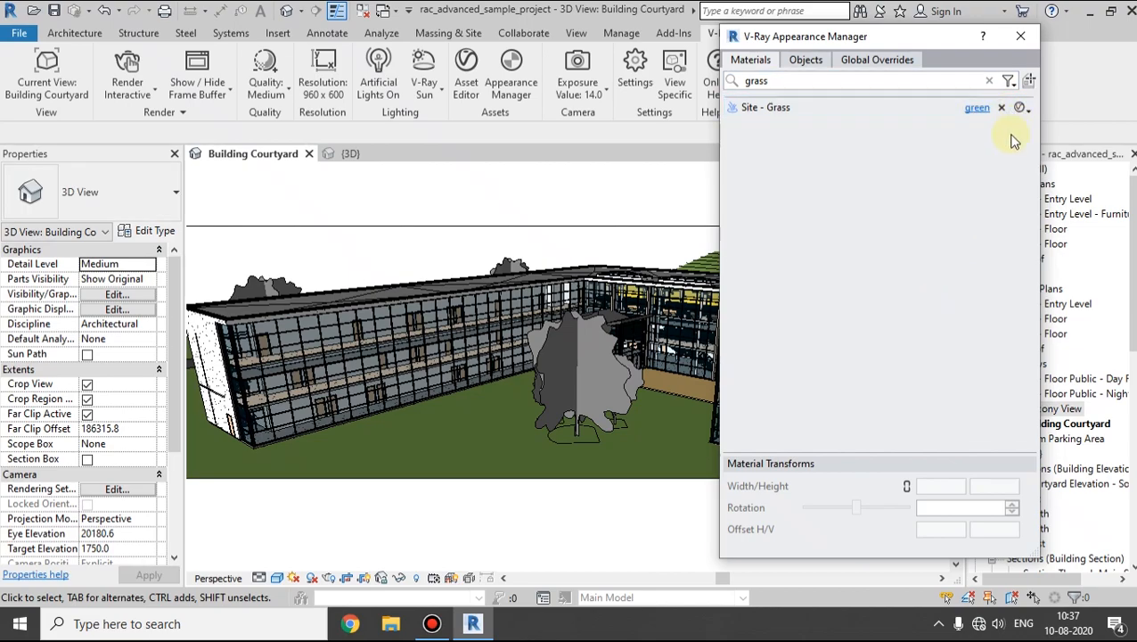
left_click(1028, 40)
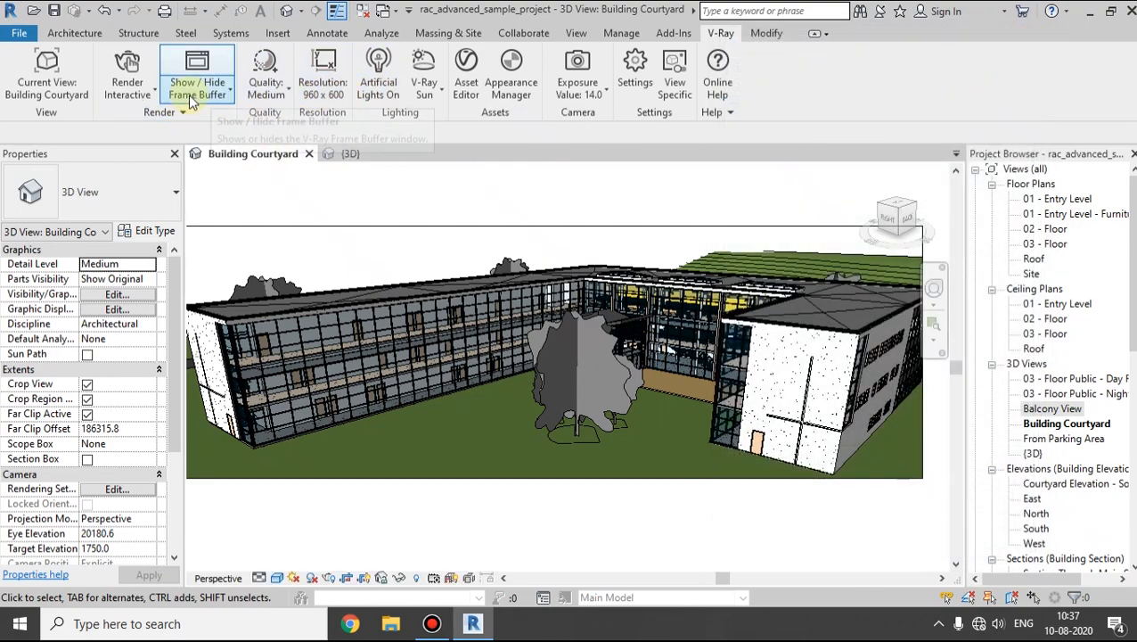
- Start an interactive V-Ray render of the Building Courtyard view
left_click(129, 100)
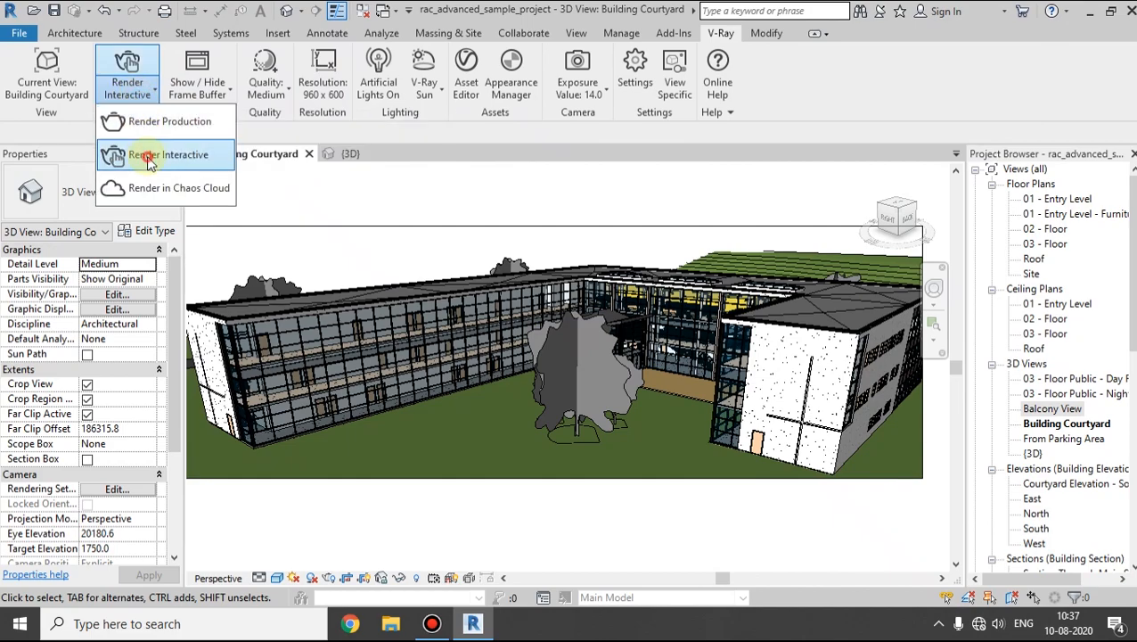
left_click(113, 155)
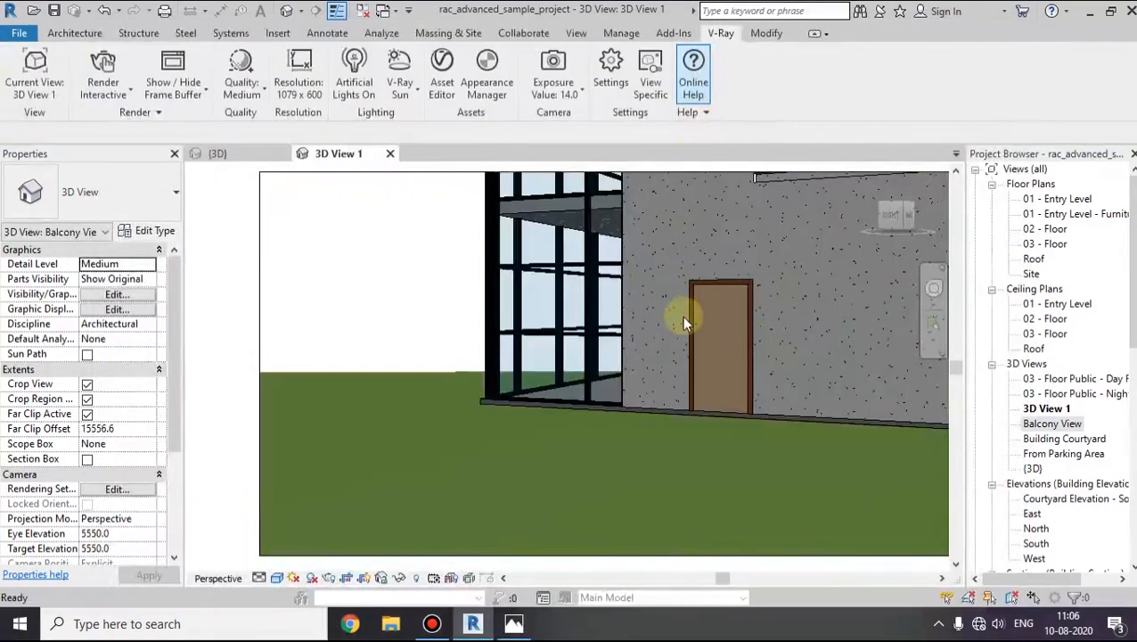
- Switch to Photos, compare the rendered images 23.png and {3D}.jpg, and close the viewer
left_click(513, 623)
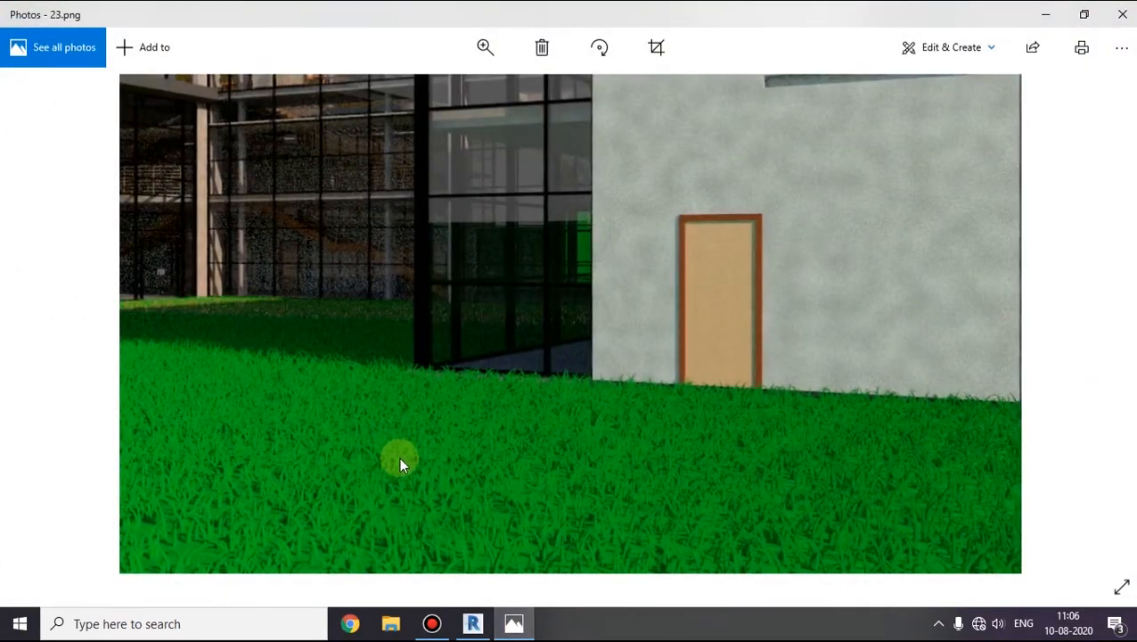
key("Left")
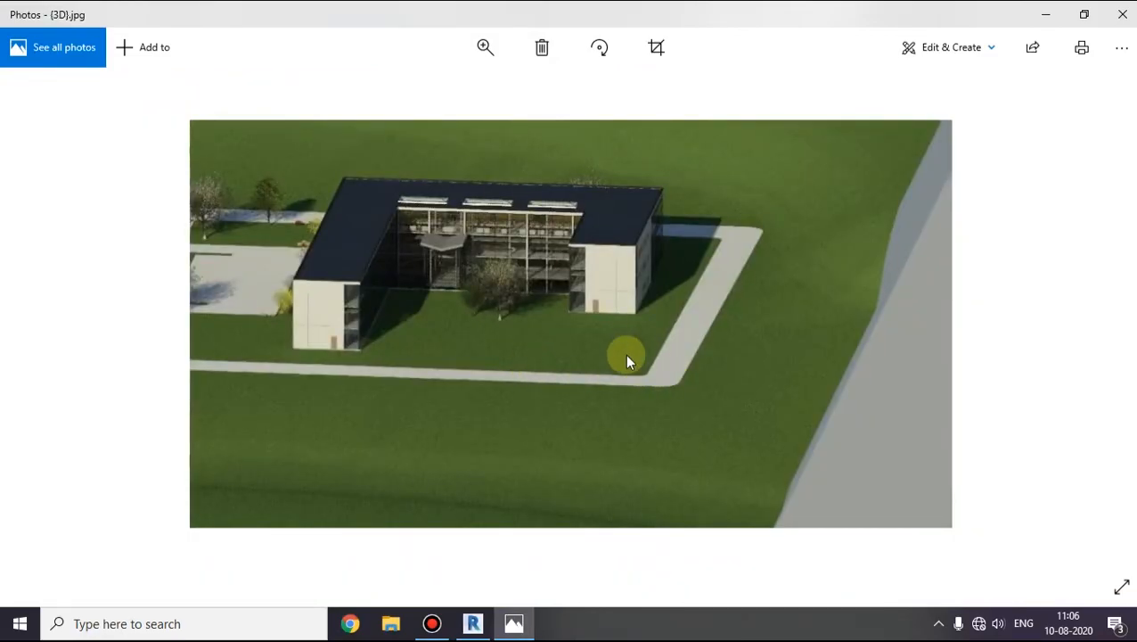
key("Right")
key("Left")
key("Right")
key("Left")
key("Right")
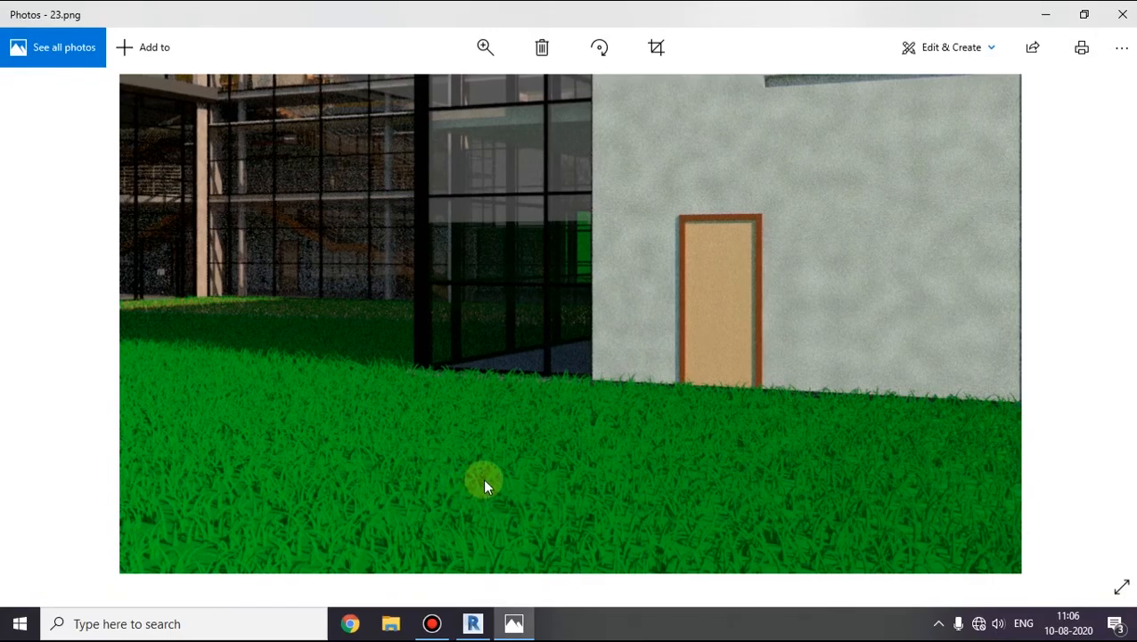
key("Left")
key("Right")
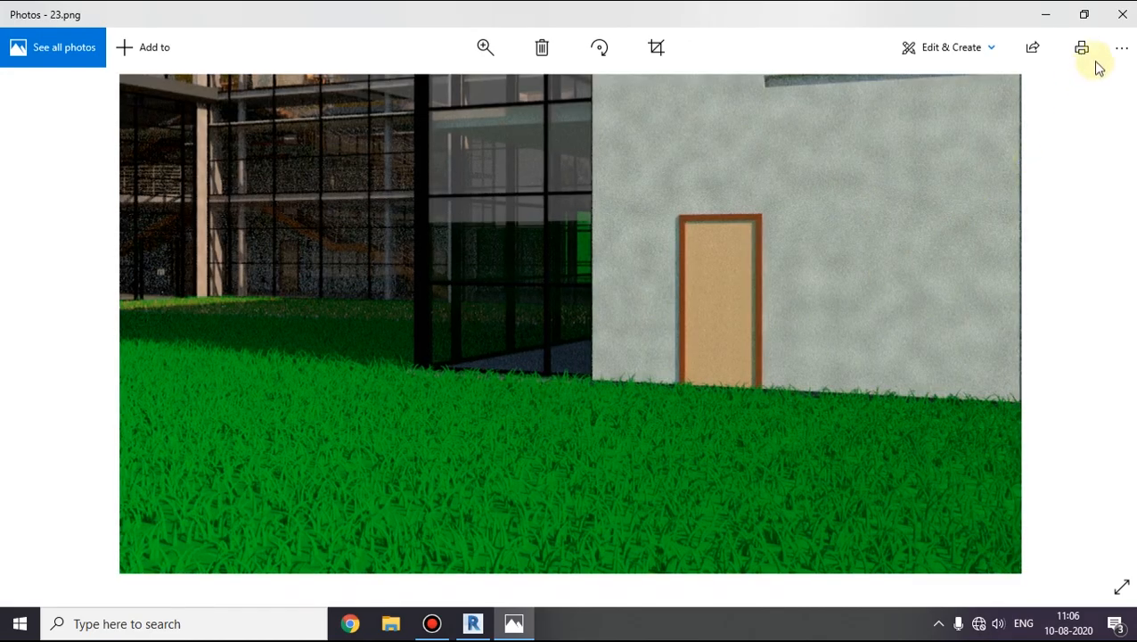
left_click(1122, 15)
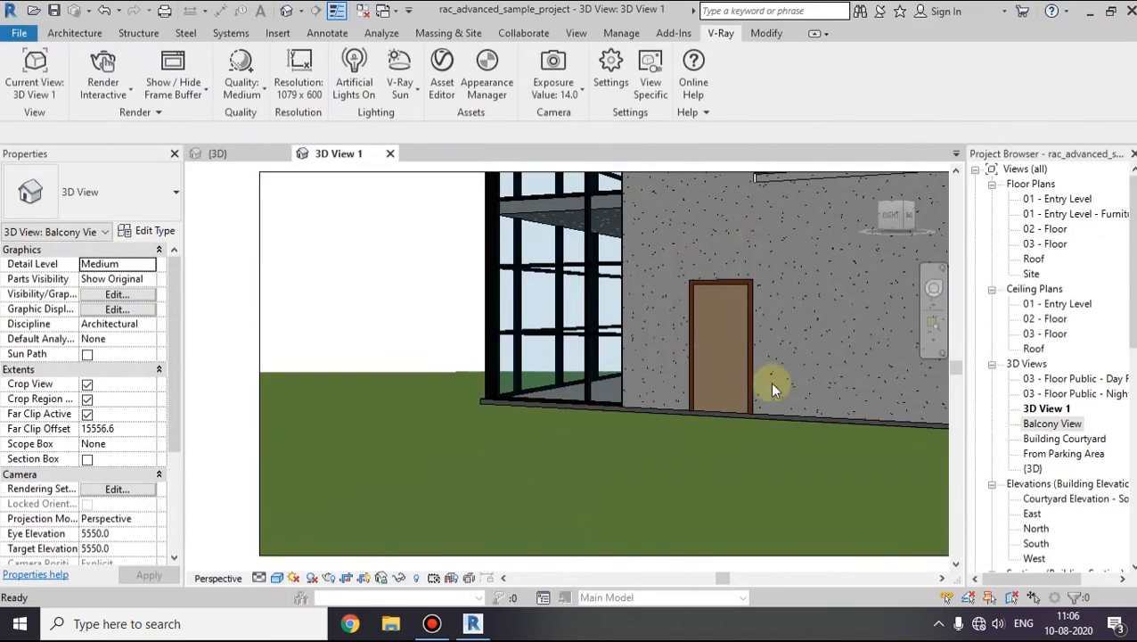
- Look over the whole 3D View 1 camera view and switch to the {3D} view
scroll(335, 197, "down", 3)
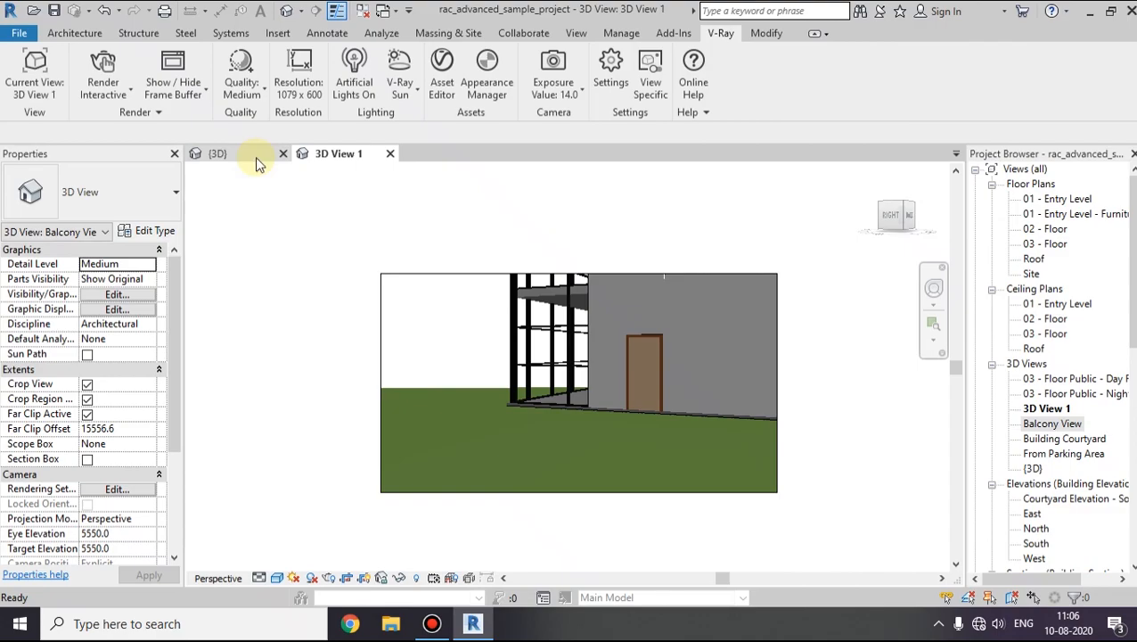
left_click(255, 156)
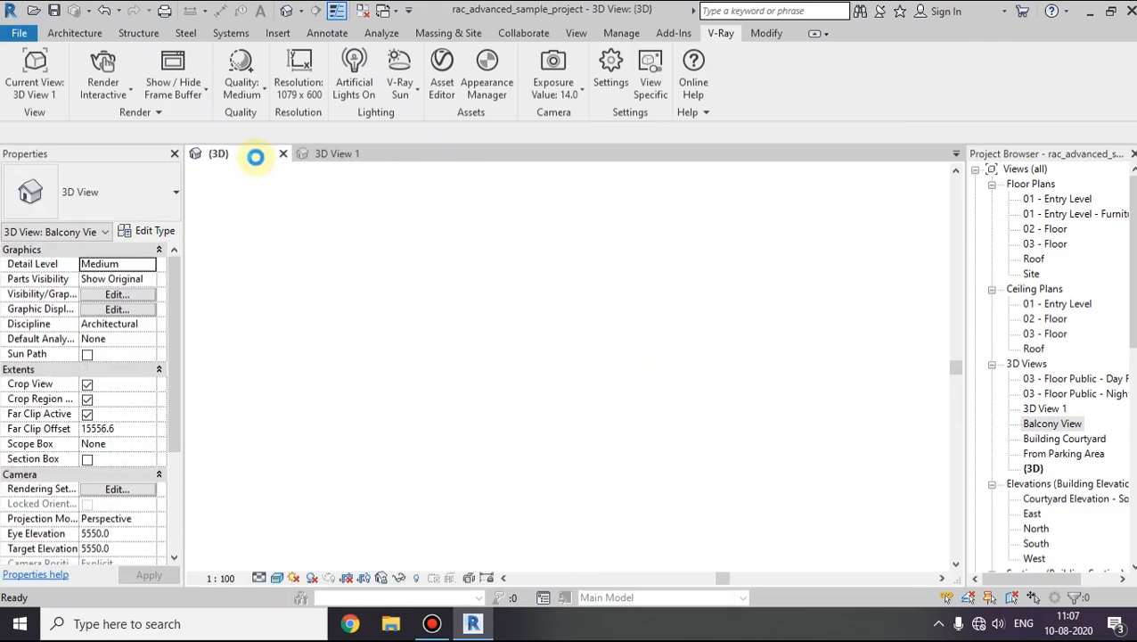